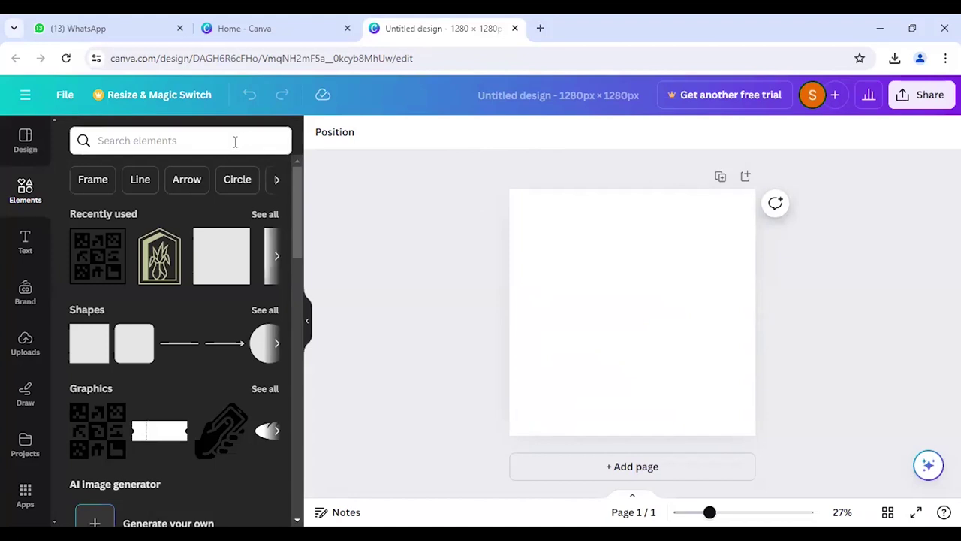
Step: Search the elements library for "plants" and limit the results to photos
{"action": "left_click", "coordinate": [32, 204]}
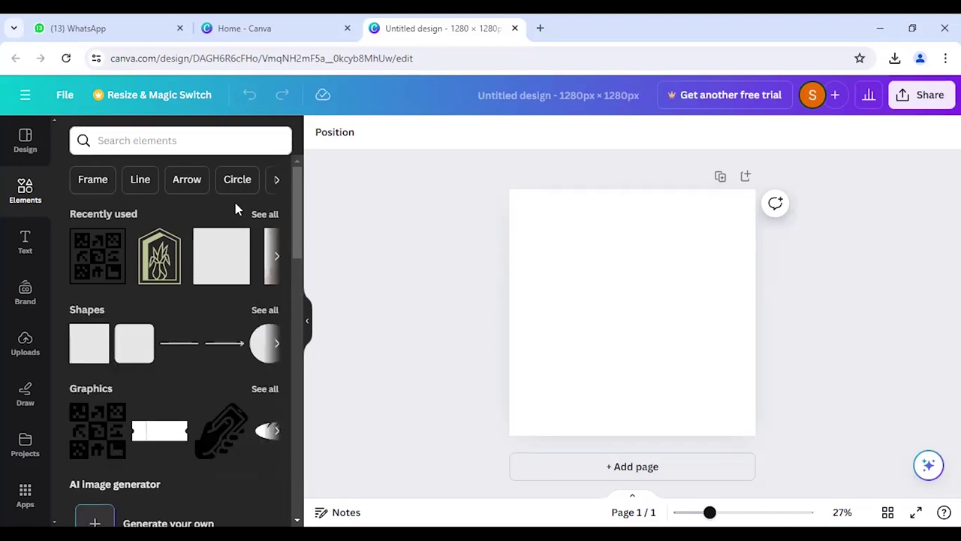
{"action": "left_click", "coordinate": [208, 147]}
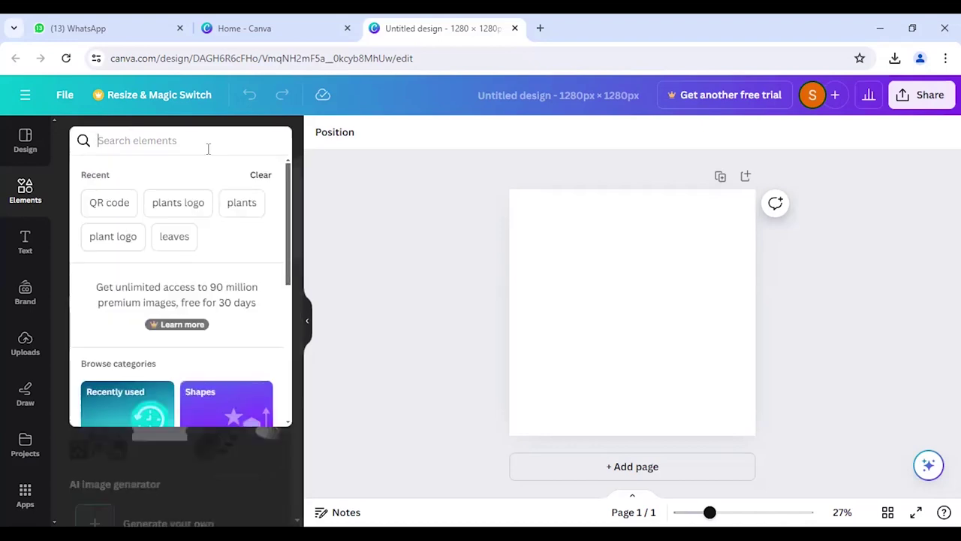
{"action": "type", "text": "plant"}
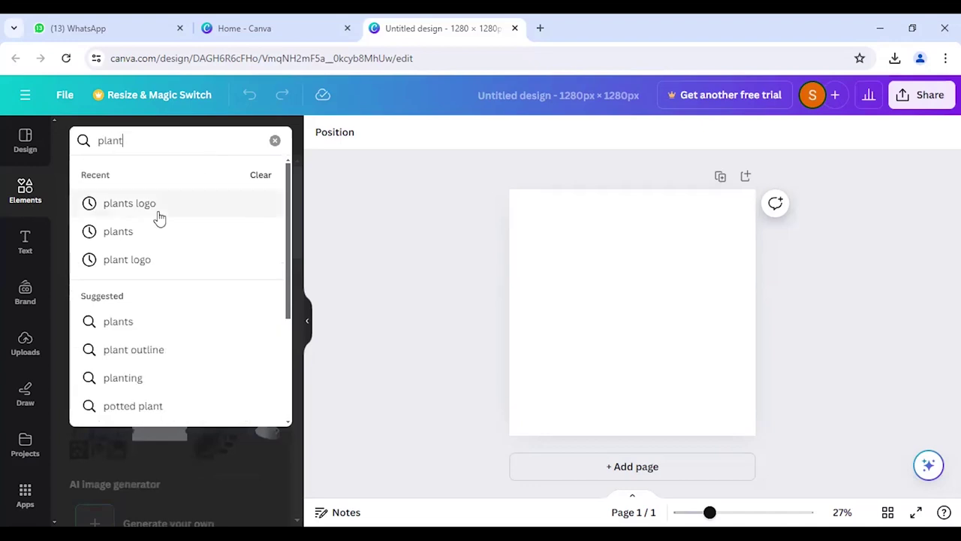
{"action": "type", "text": "s"}
{"action": "key", "text": "Return"}
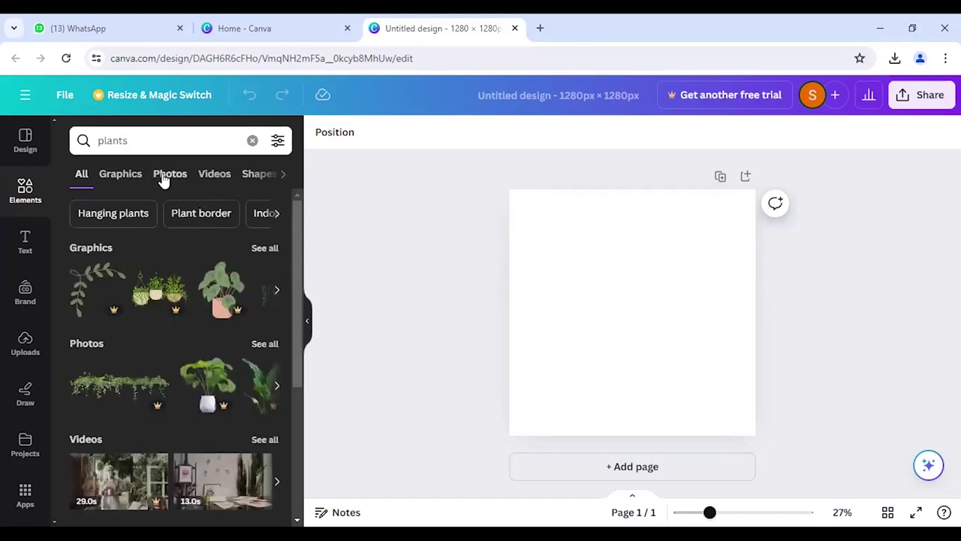
{"action": "left_click", "coordinate": [165, 177]}
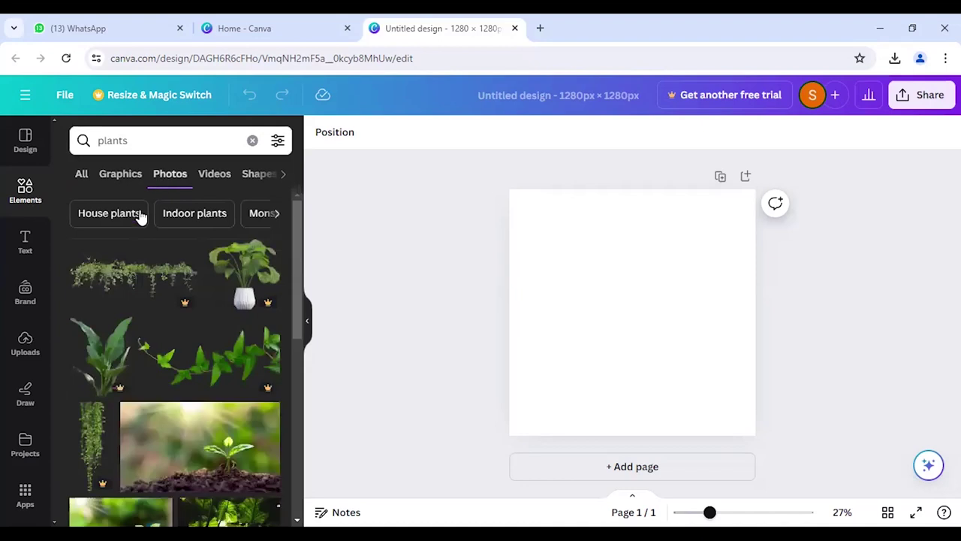
Step: Browse the plant photos for a free picture suitable for the blank page
{"action": "scroll", "coordinate": [215, 316], "scroll_direction": "down", "scroll_amount": 2}
{"action": "scroll", "coordinate": [217, 346], "scroll_direction": "up", "scroll_amount": 1}
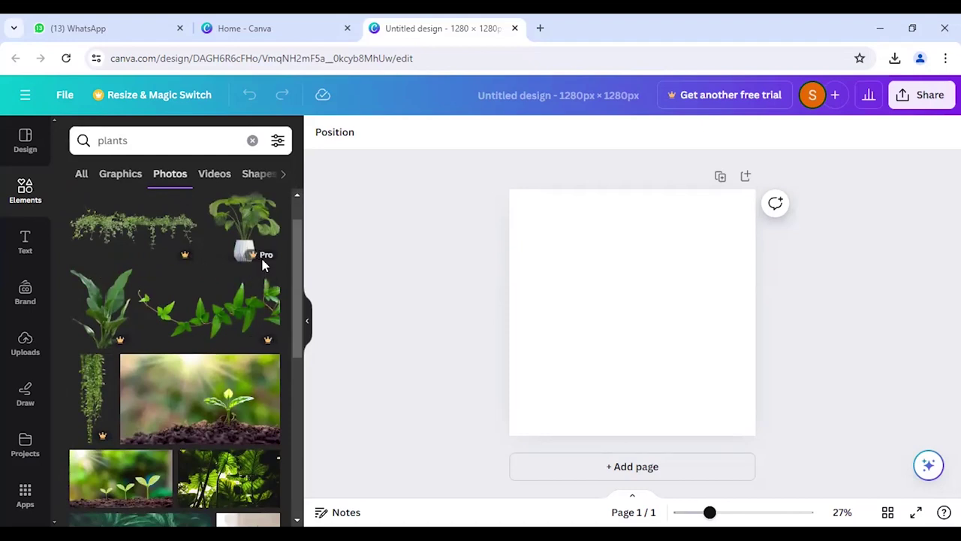
{"action": "scroll", "coordinate": [196, 308], "scroll_direction": "down", "scroll_amount": 3}
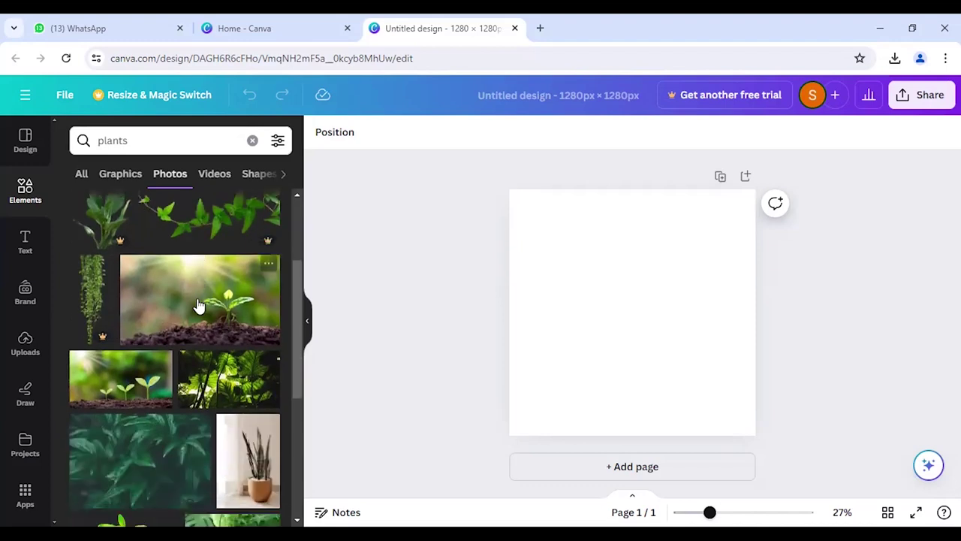
{"action": "scroll", "coordinate": [213, 283], "scroll_direction": "down", "scroll_amount": 4}
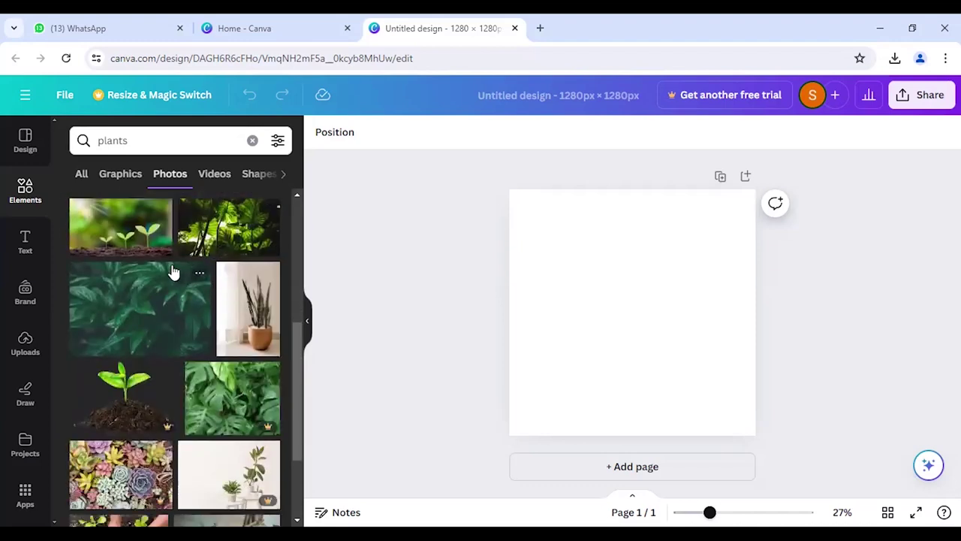
{"action": "scroll", "coordinate": [188, 282], "scroll_direction": "down", "scroll_amount": 3}
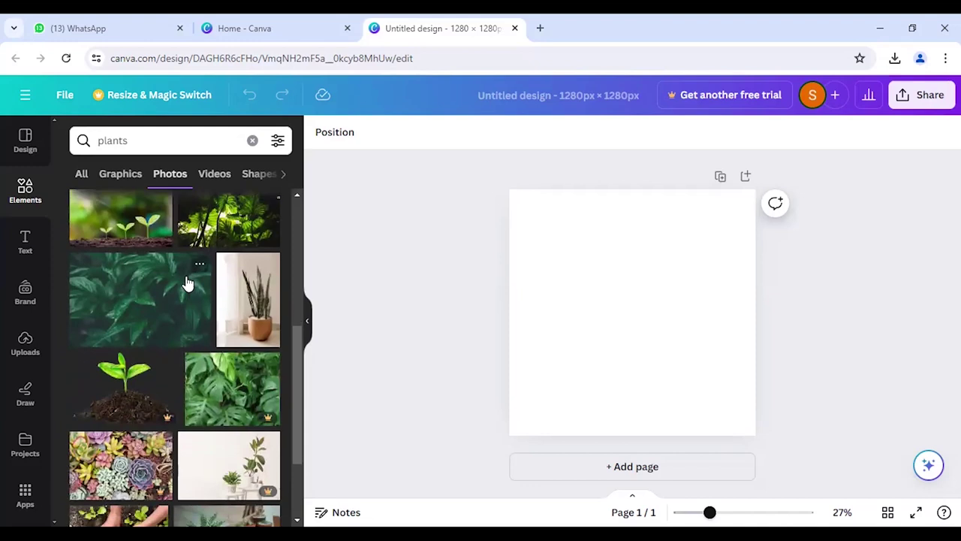
{"action": "scroll", "coordinate": [105, 321], "scroll_direction": "down", "scroll_amount": 1}
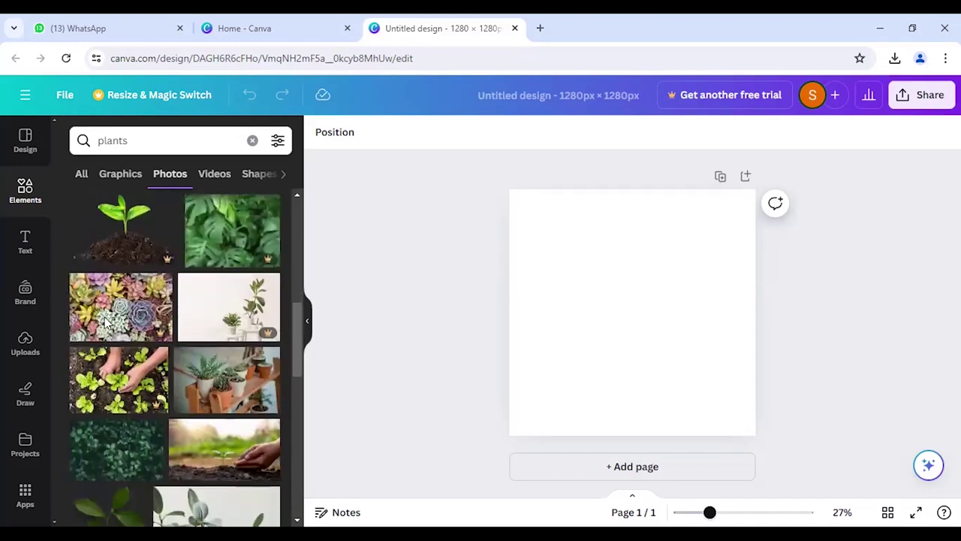
{"action": "scroll", "coordinate": [107, 325], "scroll_direction": "up", "scroll_amount": 3}
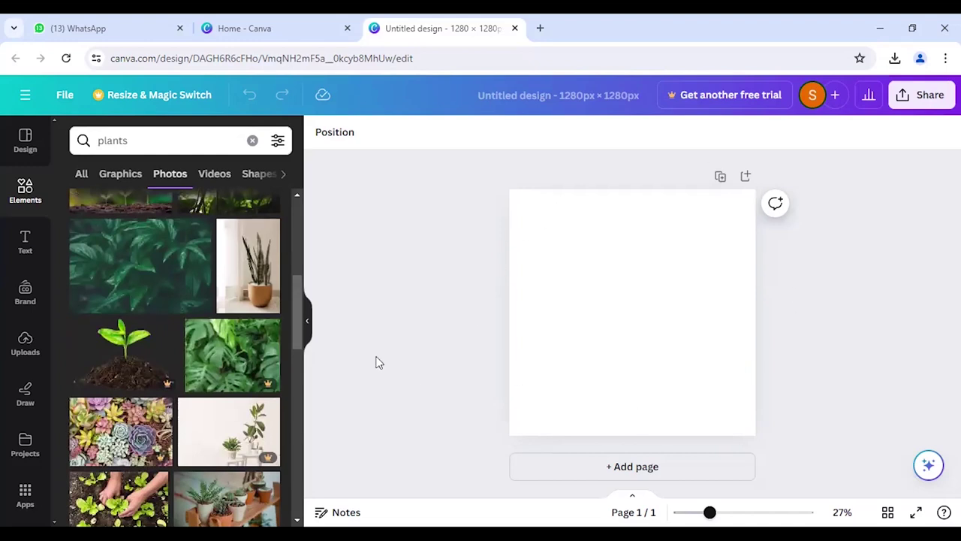
{"action": "scroll", "coordinate": [193, 338], "scroll_direction": "down", "scroll_amount": 2}
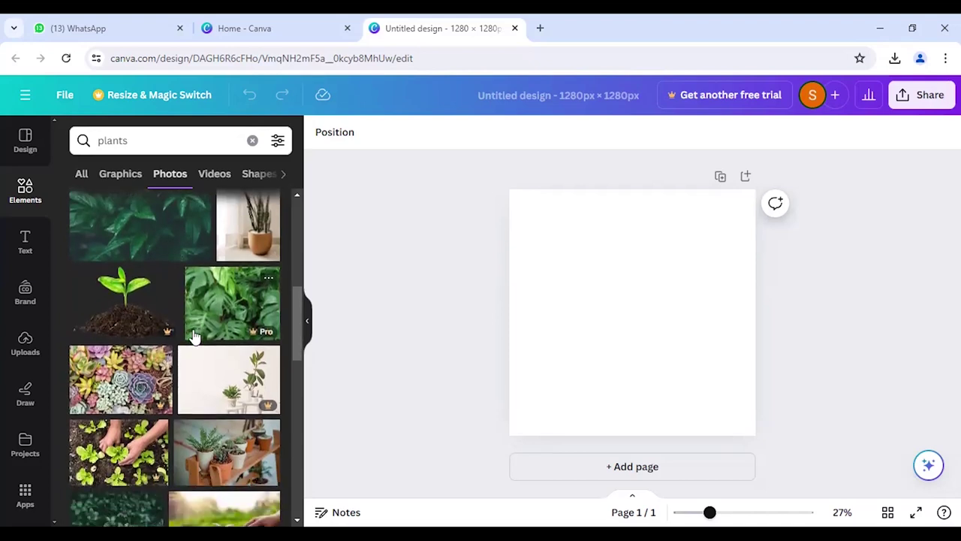
{"action": "scroll", "coordinate": [193, 338], "scroll_direction": "down", "scroll_amount": 2}
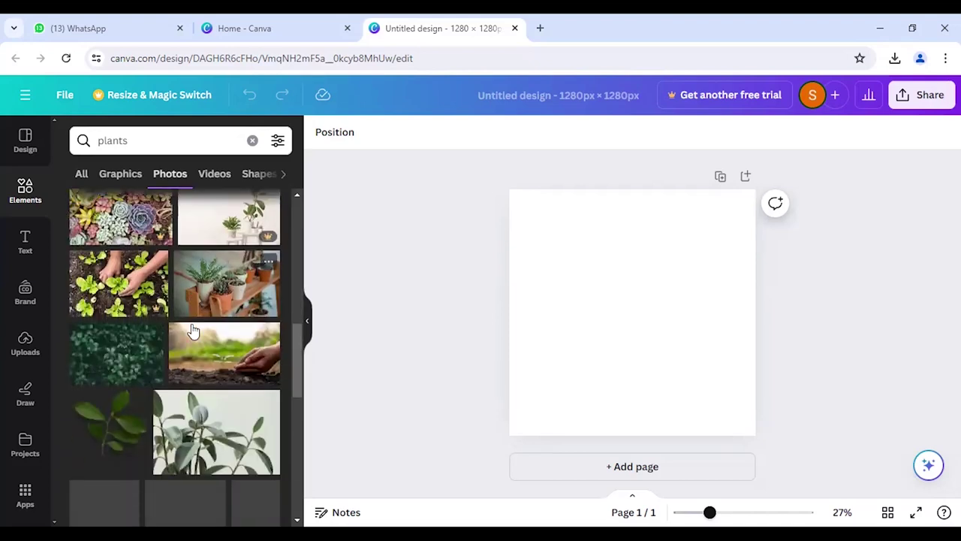
{"action": "scroll", "coordinate": [159, 373], "scroll_direction": "down", "scroll_amount": 2}
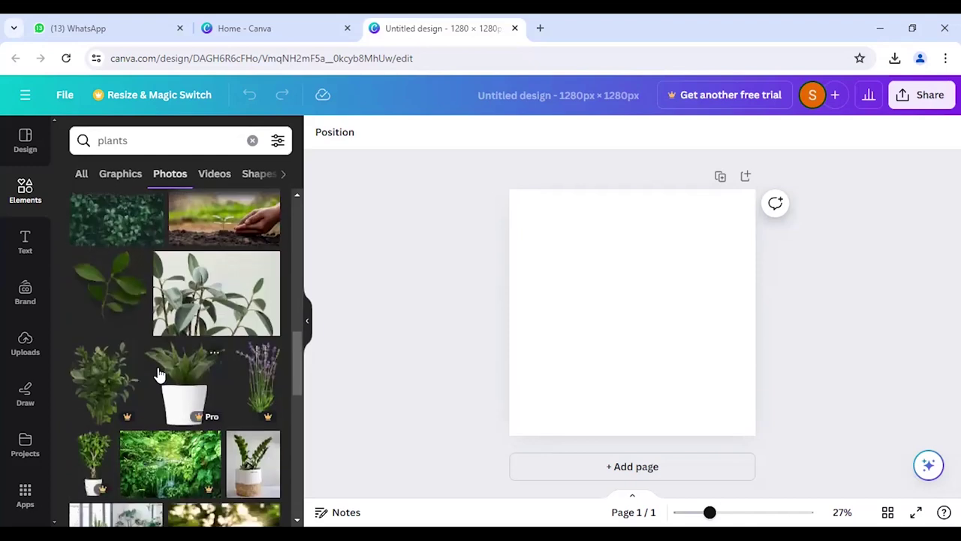
{"action": "scroll", "coordinate": [160, 373], "scroll_direction": "down", "scroll_amount": 1}
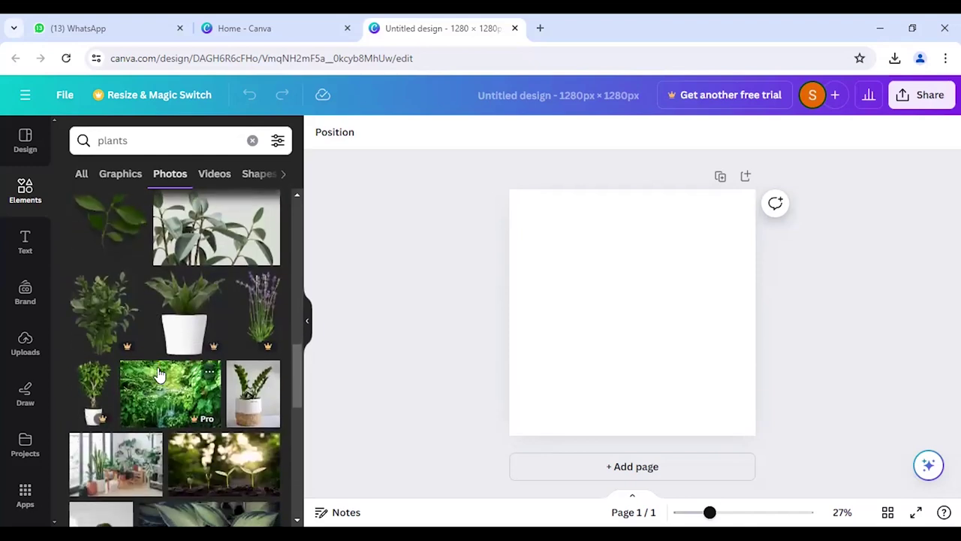
{"action": "scroll", "coordinate": [159, 373], "scroll_direction": "down", "scroll_amount": 1}
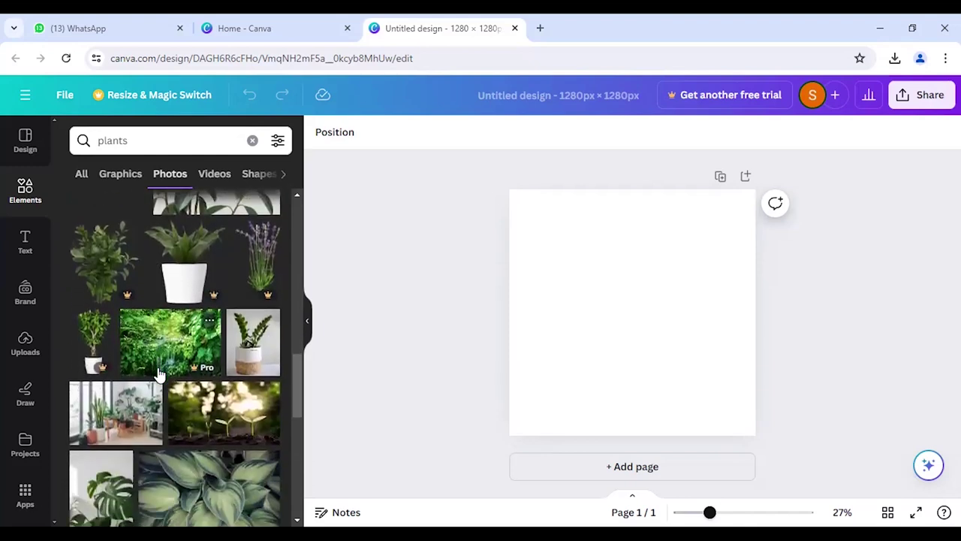
{"action": "scroll", "coordinate": [172, 347], "scroll_direction": "down", "scroll_amount": 1}
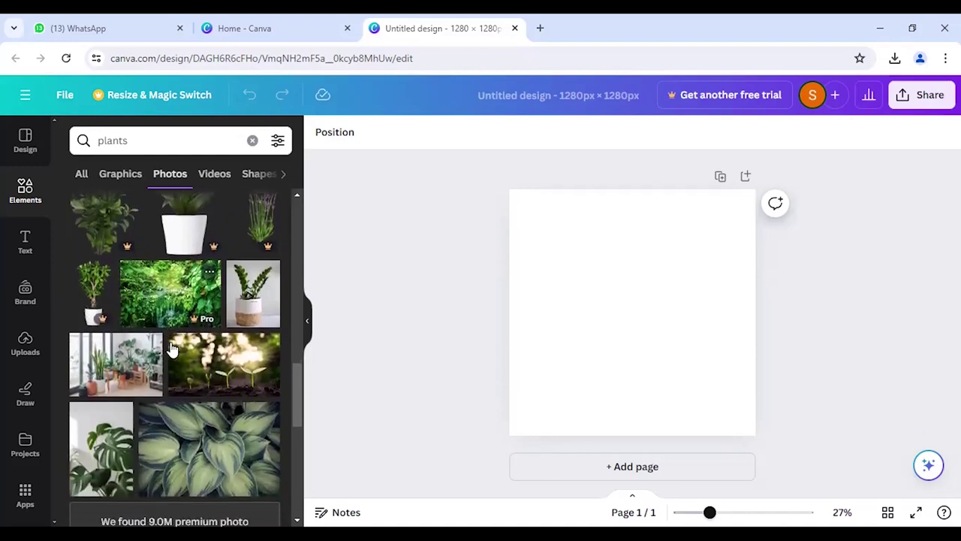
Step: Try the photo of the green plant in a white and woven basket on the page, enlarge its frame, and delete it
{"action": "left_click", "coordinate": [242, 299]}
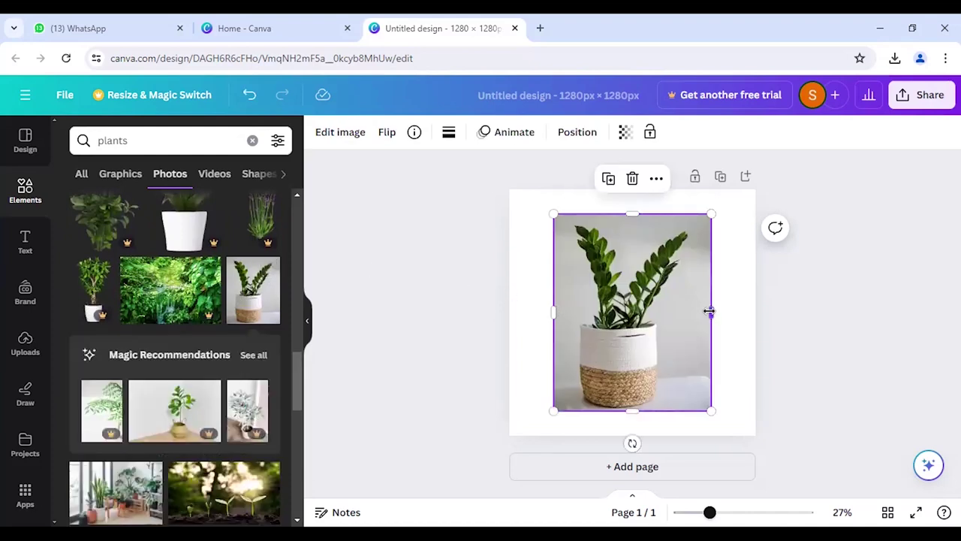
{"action": "left_click_drag", "start_coordinate": [714, 313], "coordinate": [731, 314]}
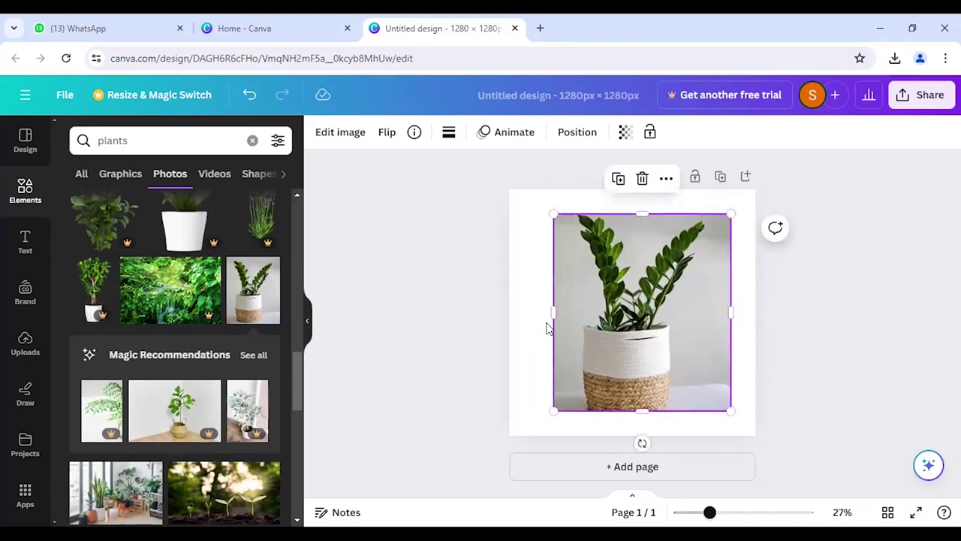
{"action": "left_click_drag", "start_coordinate": [636, 410], "coordinate": [638, 420]}
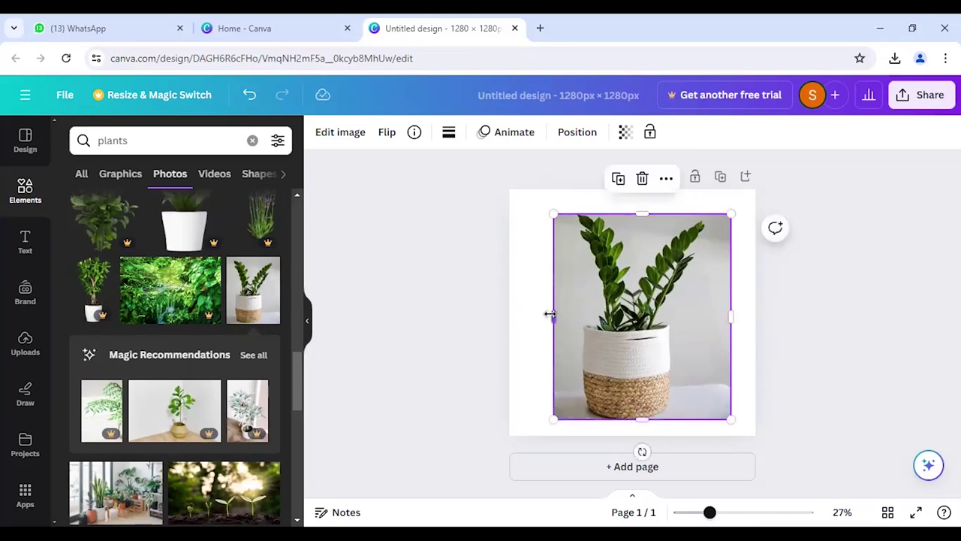
{"action": "left_click_drag", "start_coordinate": [547, 315], "coordinate": [538, 314]}
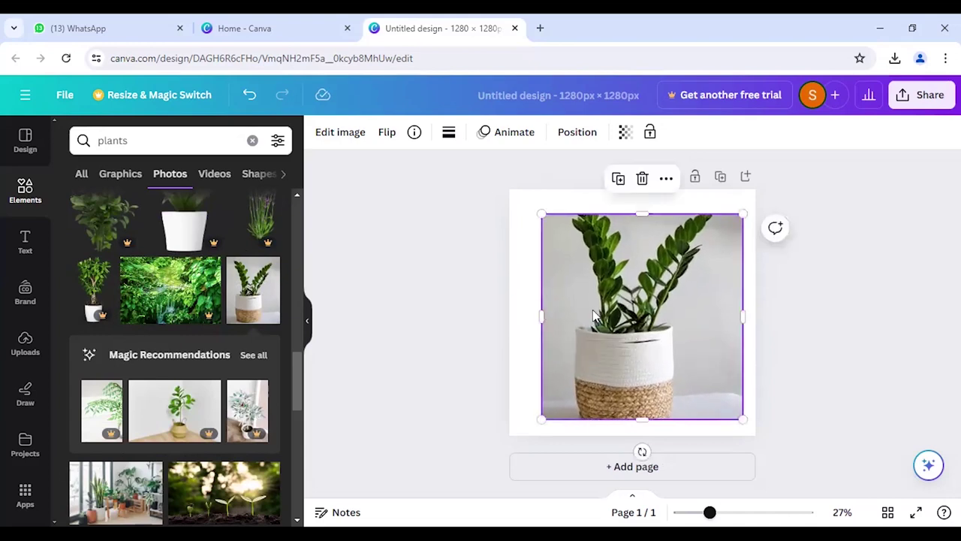
{"action": "key", "text": "Delete"}
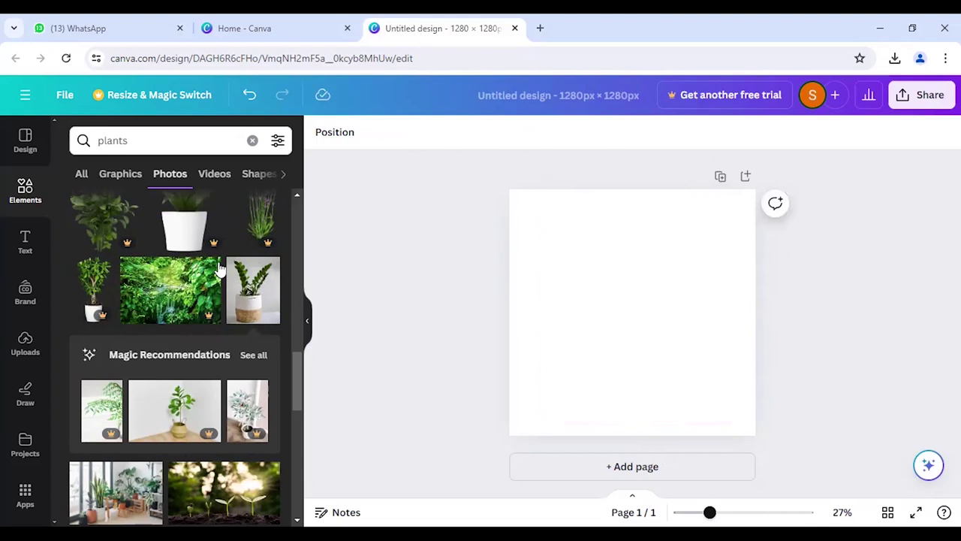
Step: Add the photo of several potted succulents on a wooden shelf to the page
{"action": "scroll", "coordinate": [211, 257], "scroll_direction": "up", "scroll_amount": 1}
{"action": "scroll", "coordinate": [211, 258], "scroll_direction": "up", "scroll_amount": 2}
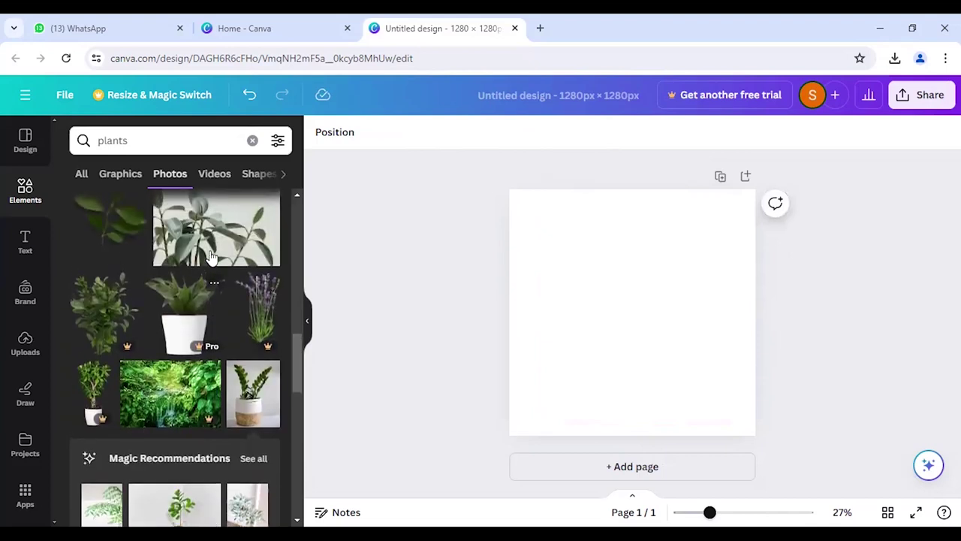
{"action": "scroll", "coordinate": [211, 257], "scroll_direction": "up", "scroll_amount": 5}
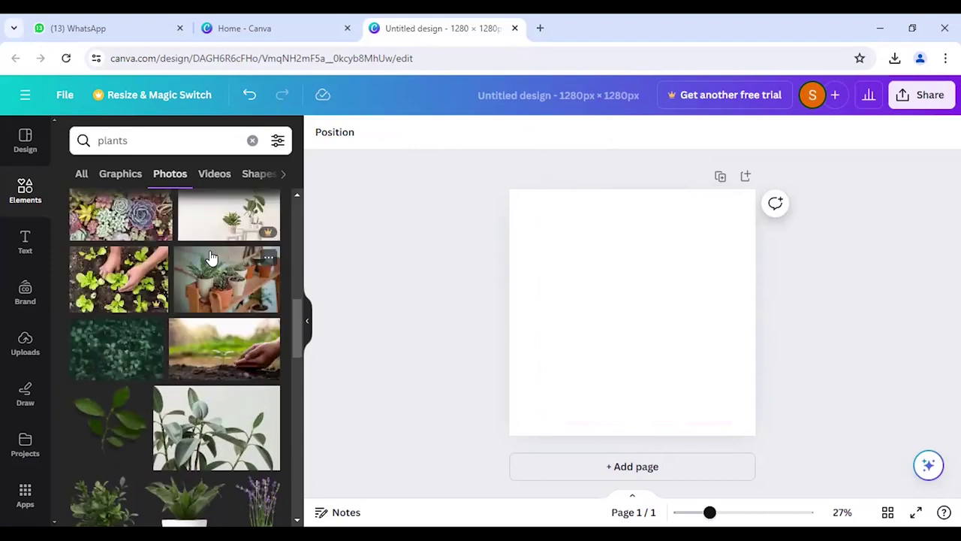
{"action": "scroll", "coordinate": [211, 257], "scroll_direction": "up", "scroll_amount": 1}
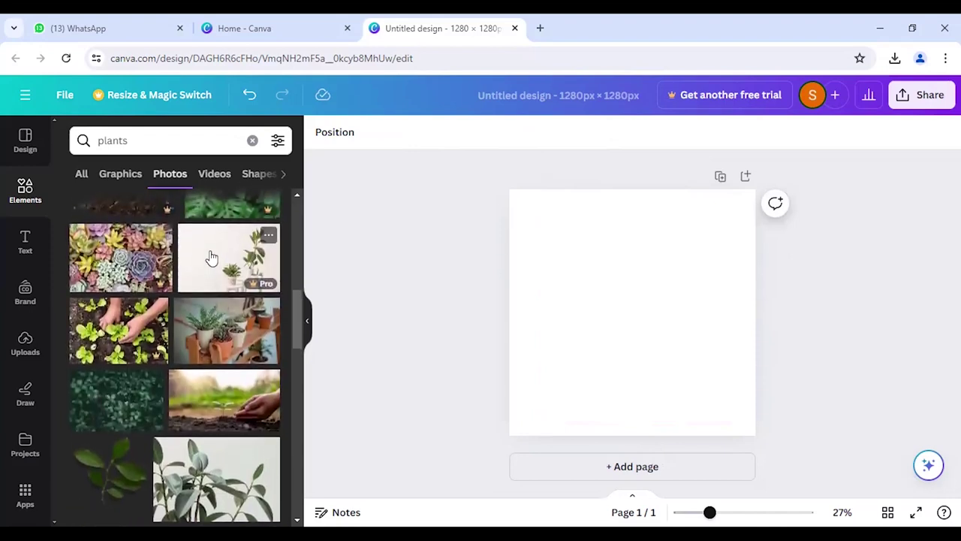
{"action": "scroll", "coordinate": [211, 258], "scroll_direction": "up", "scroll_amount": 2}
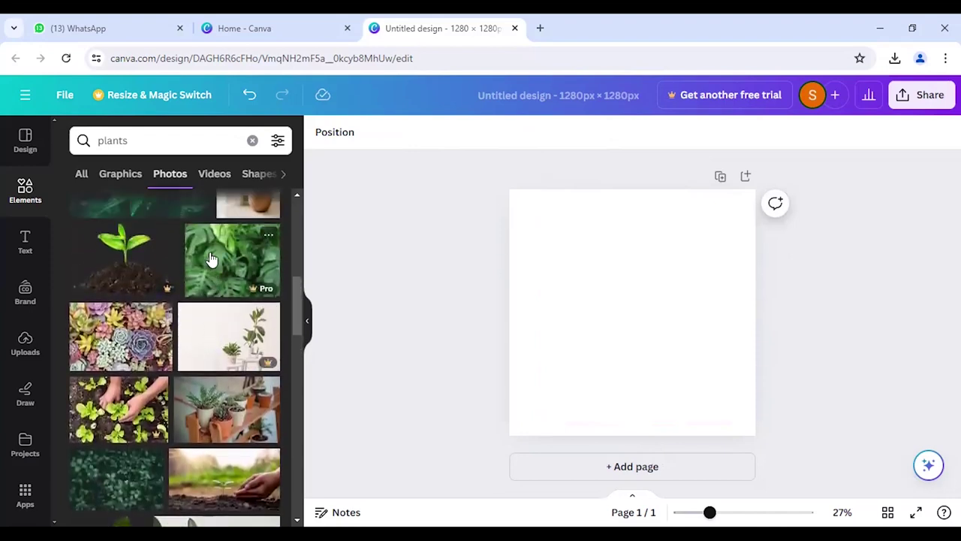
{"action": "scroll", "coordinate": [211, 257], "scroll_direction": "up", "scroll_amount": 1}
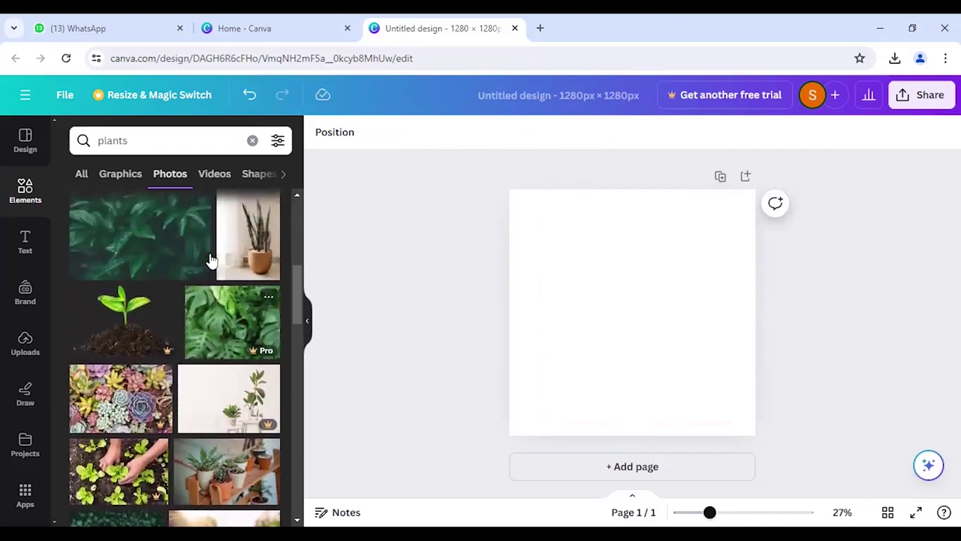
{"action": "scroll", "coordinate": [211, 259], "scroll_direction": "up", "scroll_amount": 1}
{"action": "scroll", "coordinate": [211, 259], "scroll_direction": "up", "scroll_amount": 2}
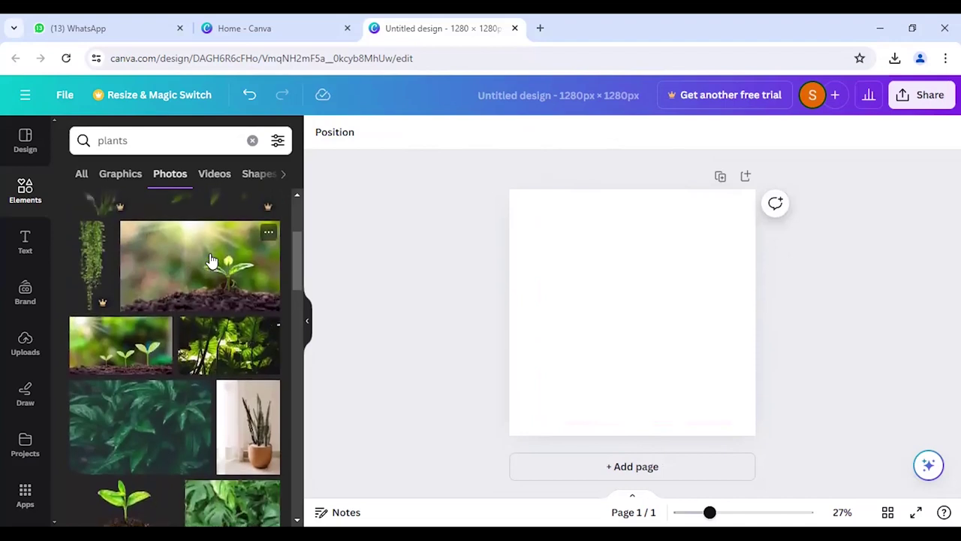
{"action": "scroll", "coordinate": [211, 259], "scroll_direction": "up", "scroll_amount": 1}
{"action": "scroll", "coordinate": [255, 237], "scroll_direction": "up", "scroll_amount": 3}
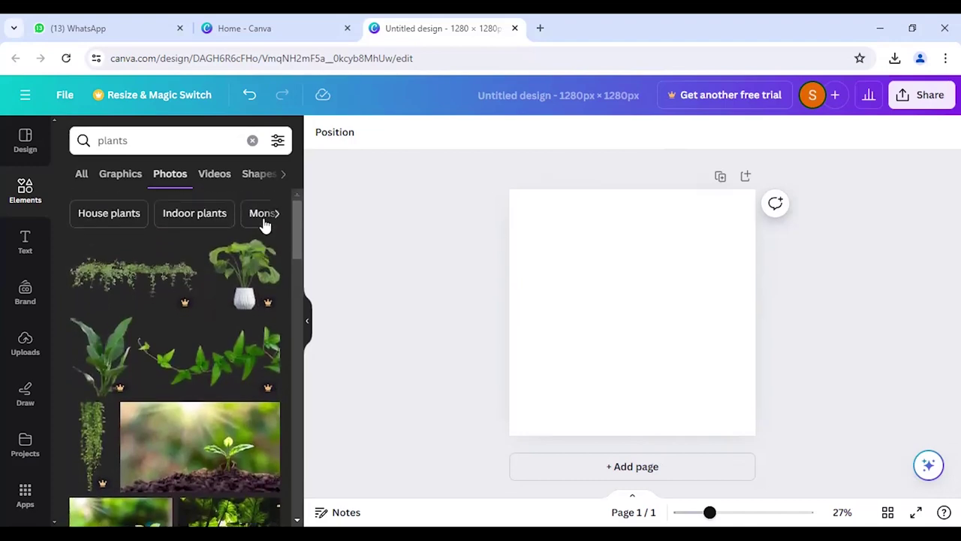
{"action": "scroll", "coordinate": [193, 349], "scroll_direction": "down", "scroll_amount": 3}
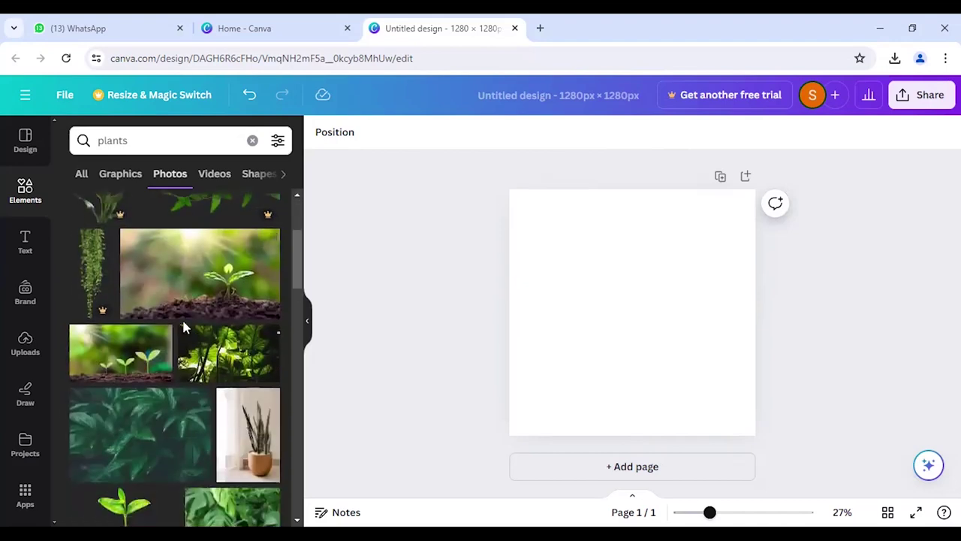
{"action": "scroll", "coordinate": [182, 317], "scroll_direction": "down", "scroll_amount": 1}
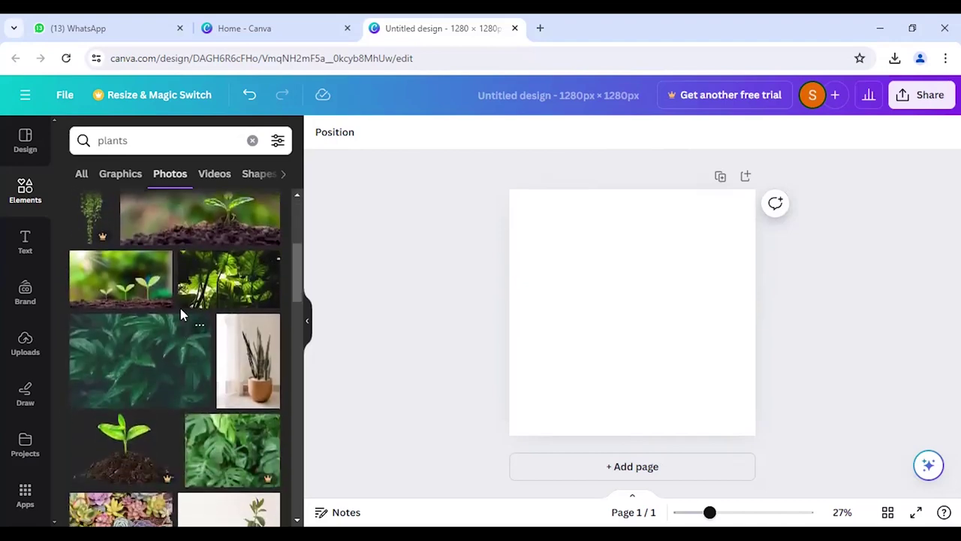
{"action": "scroll", "coordinate": [181, 313], "scroll_direction": "down", "scroll_amount": 1}
{"action": "scroll", "coordinate": [180, 313], "scroll_direction": "down", "scroll_amount": 2}
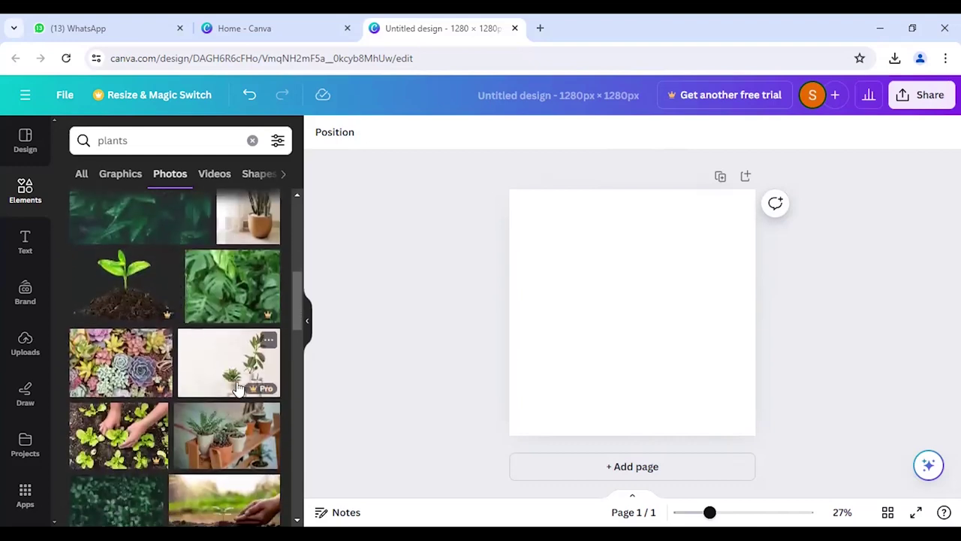
{"action": "left_click", "coordinate": [246, 430]}
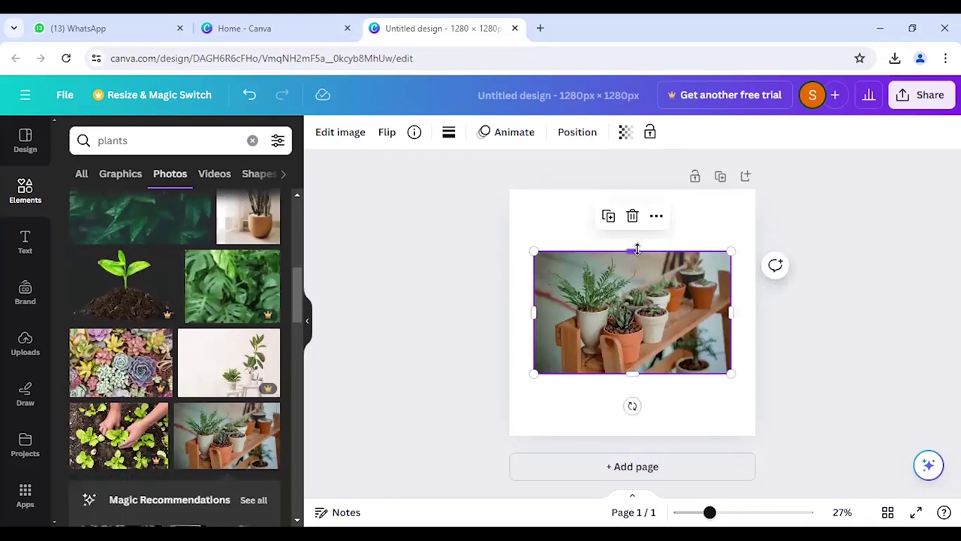
Step: Extend the potted-succulents photo's frame vertically to a nearly square crop that fits within the page
{"action": "left_click_drag", "start_coordinate": [636, 250], "coordinate": [637, 215]}
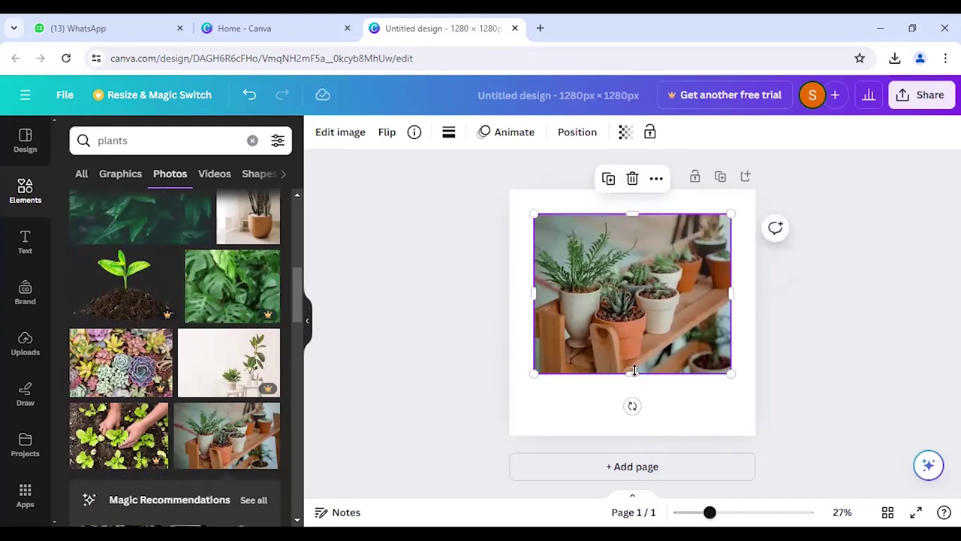
{"action": "left_click_drag", "start_coordinate": [633, 370], "coordinate": [638, 405]}
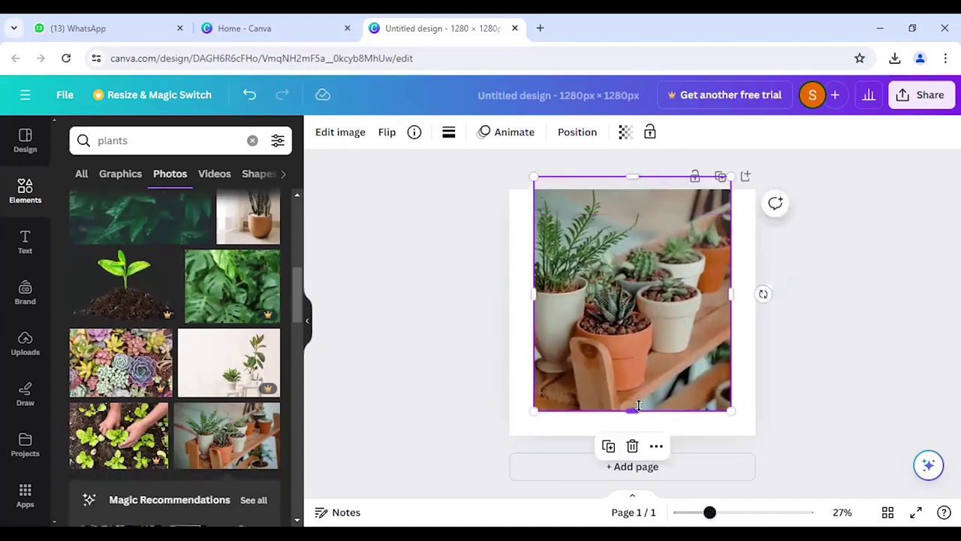
{"action": "left_click_drag", "start_coordinate": [700, 321], "coordinate": [694, 341]}
{"action": "left_click_drag", "start_coordinate": [695, 342], "coordinate": [670, 263]}
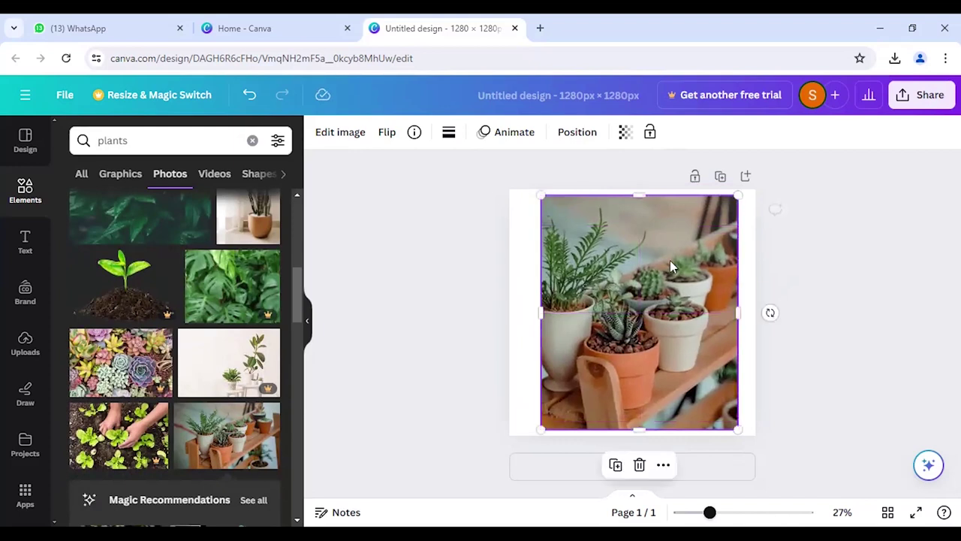
{"action": "left_click_drag", "start_coordinate": [637, 194], "coordinate": [638, 209]}
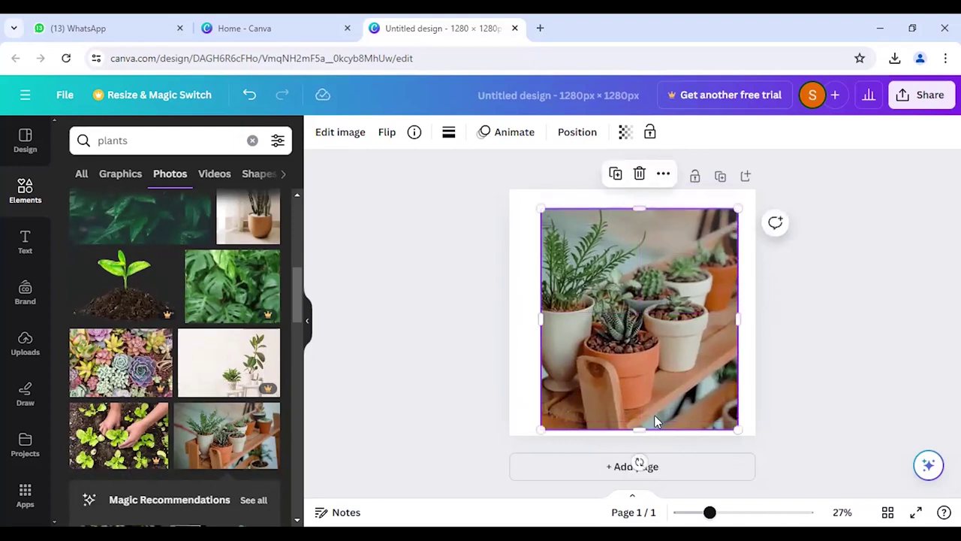
{"action": "left_click_drag", "start_coordinate": [639, 429], "coordinate": [640, 416]}
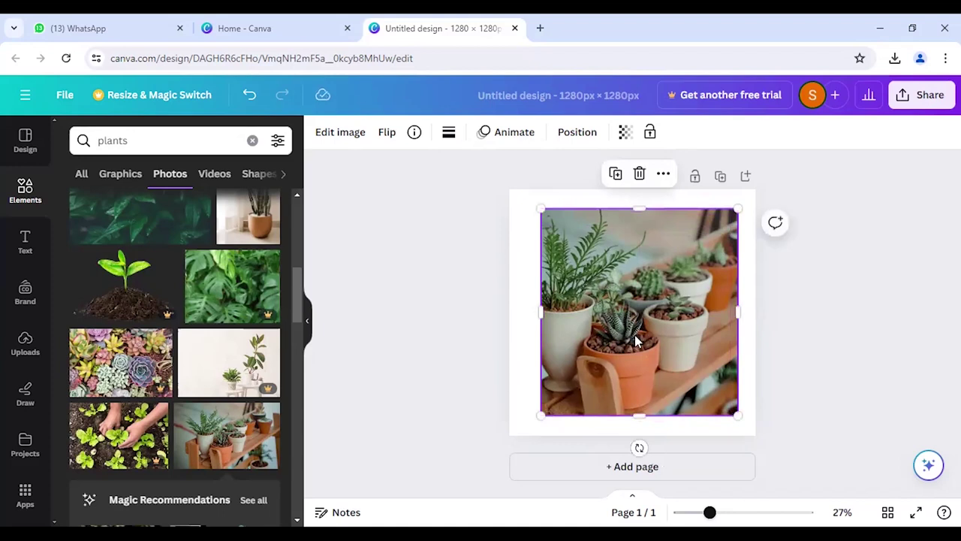
Step: Center the potted-succulents photo horizontally and vertically on the page, leaving a white border around it
{"action": "left_click_drag", "start_coordinate": [635, 335], "coordinate": [631, 336]}
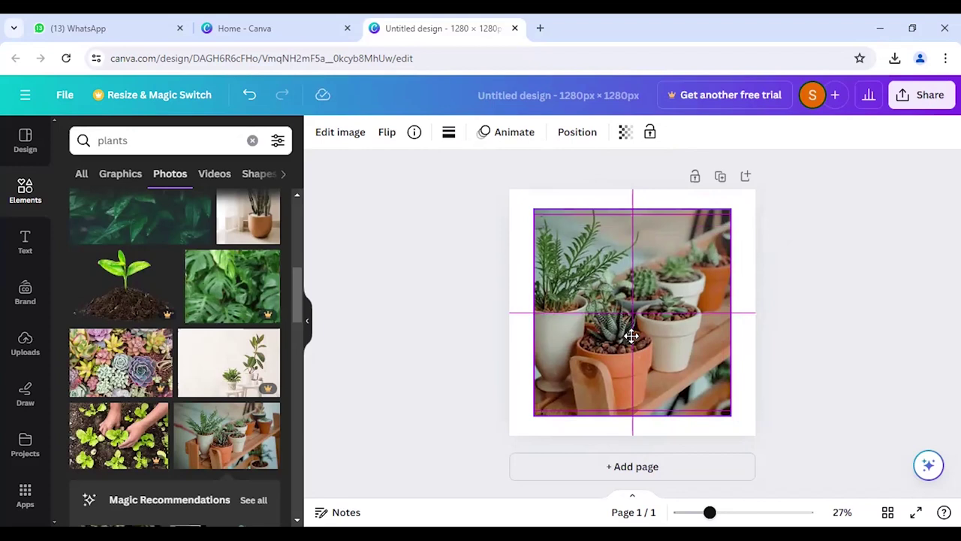
{"action": "left_click_drag", "start_coordinate": [630, 336], "coordinate": [632, 337]}
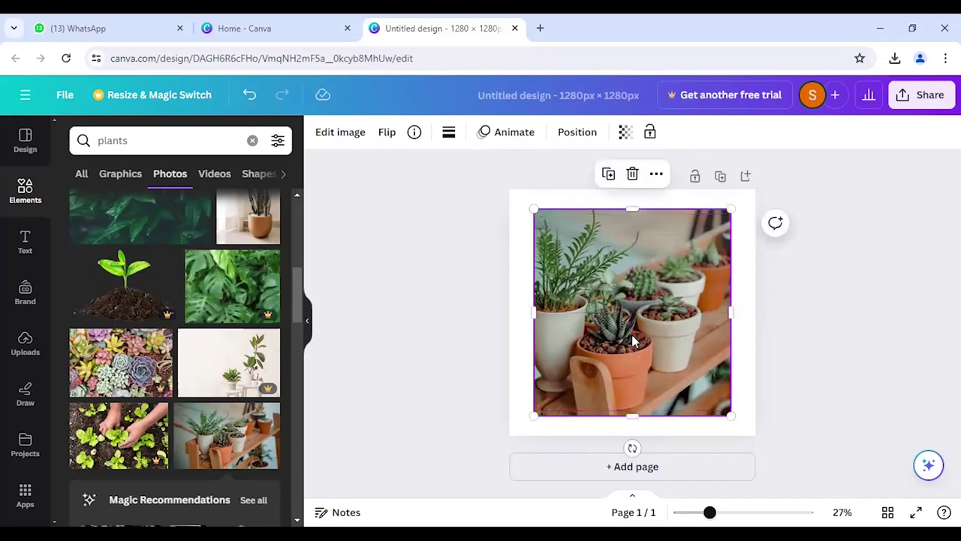
{"action": "left_click", "coordinate": [457, 289]}
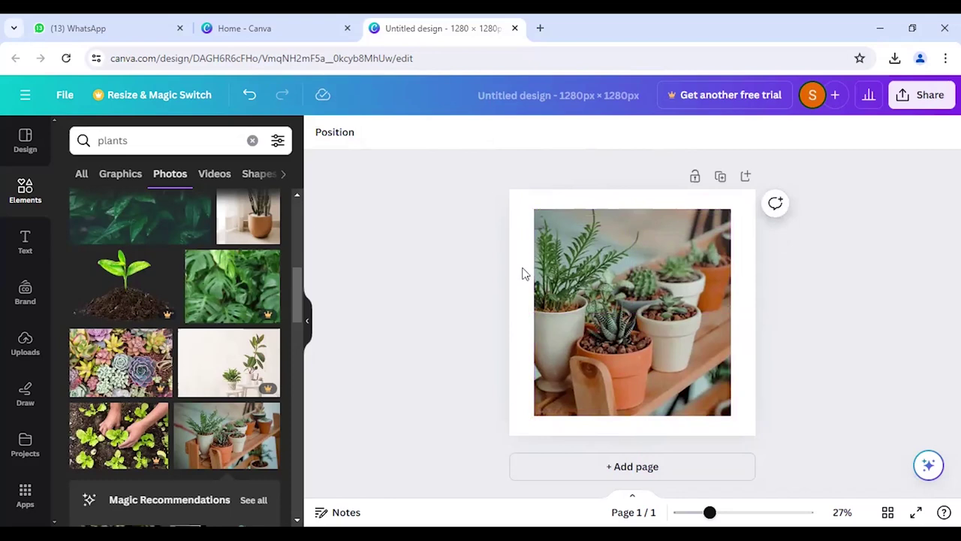
Step: Add a square shape, place it in the page's upper-left corner and stretch it into a wider rectangle
{"action": "left_click", "coordinate": [22, 190]}
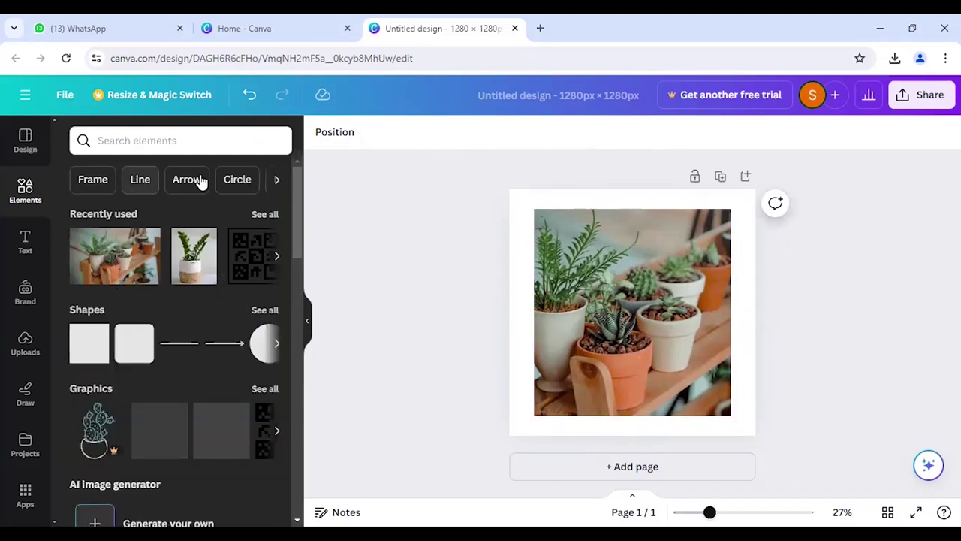
{"action": "left_click", "coordinate": [88, 356]}
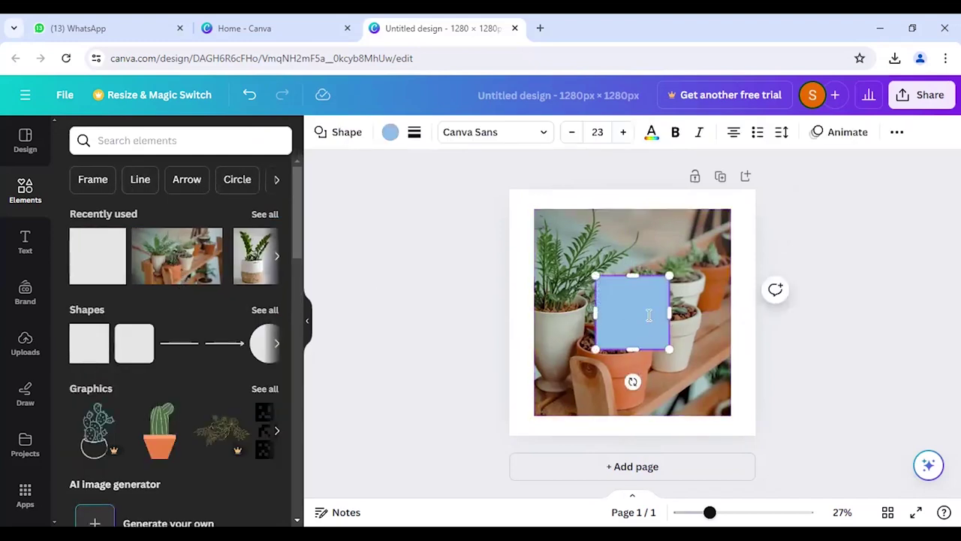
{"action": "left_click_drag", "start_coordinate": [656, 323], "coordinate": [610, 223]}
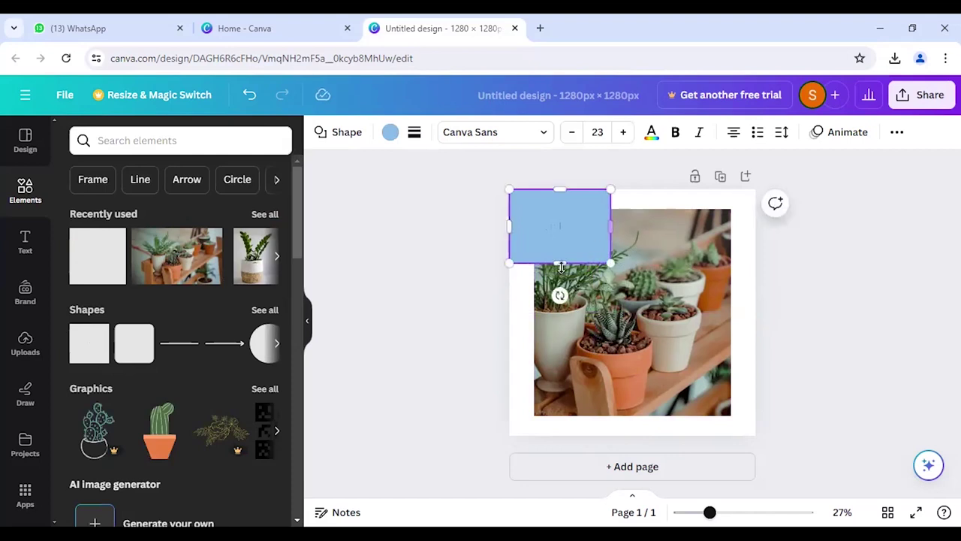
{"action": "left_click_drag", "start_coordinate": [559, 266], "coordinate": [559, 268]}
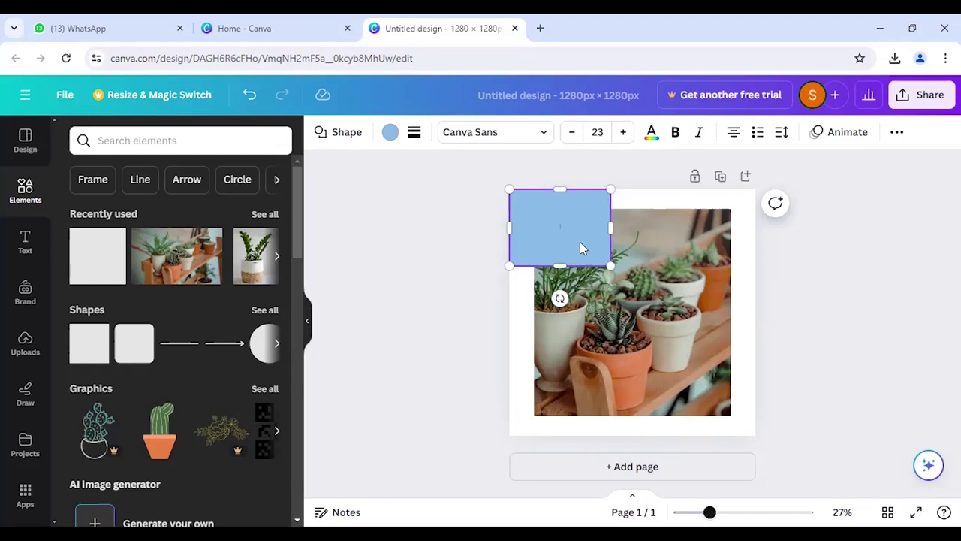
{"action": "right_click", "coordinate": [579, 241]}
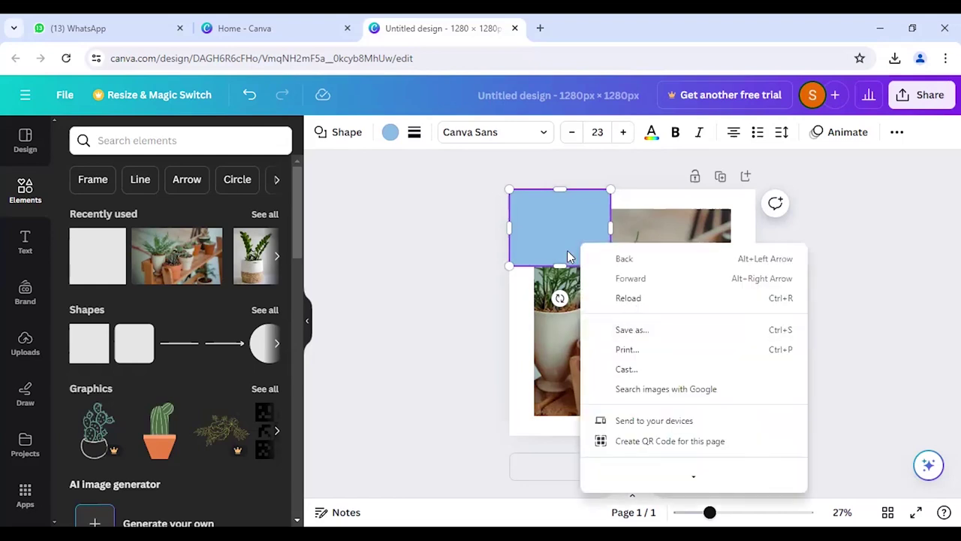
{"action": "left_click", "coordinate": [515, 325]}
{"action": "left_click", "coordinate": [515, 325]}
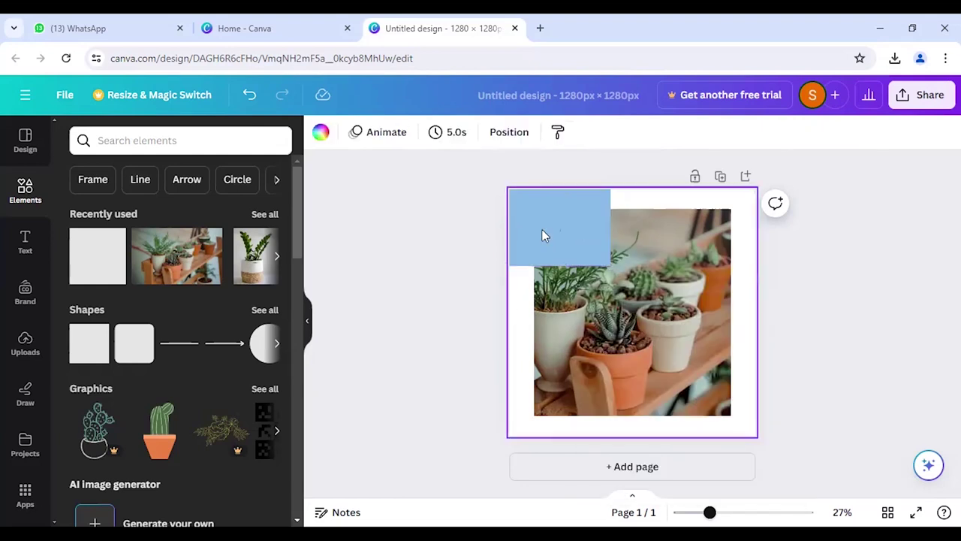
Step: Send the blue rectangle in the page's upper-left corner backward so it sits behind the photo
{"action": "left_click", "coordinate": [548, 225]}
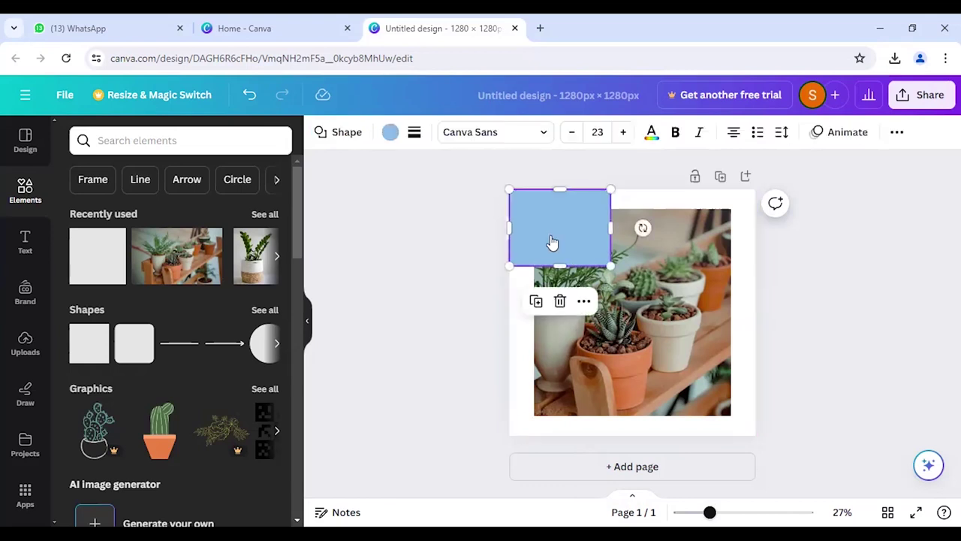
{"action": "right_click", "coordinate": [550, 237]}
{"action": "mouse_move", "coordinate": [605, 280]}
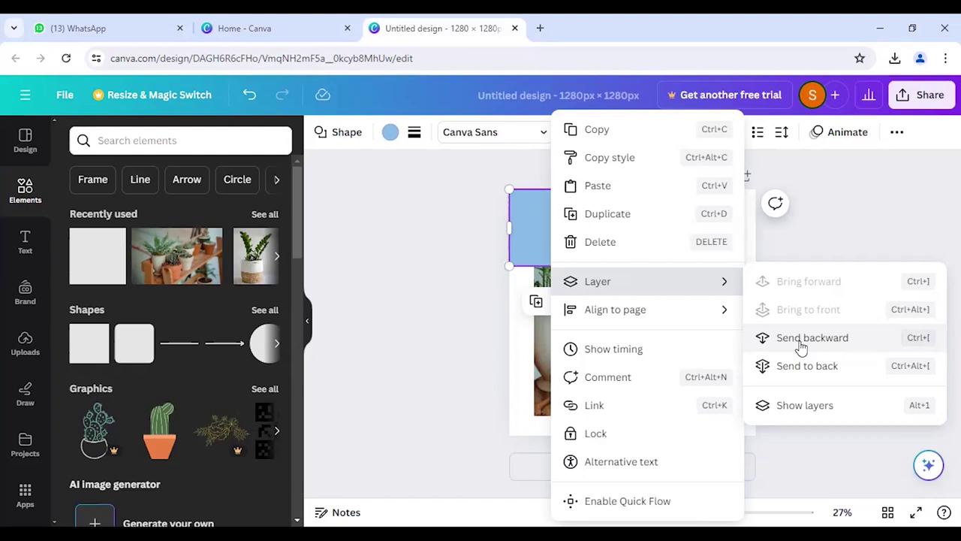
{"action": "left_click", "coordinate": [801, 346]}
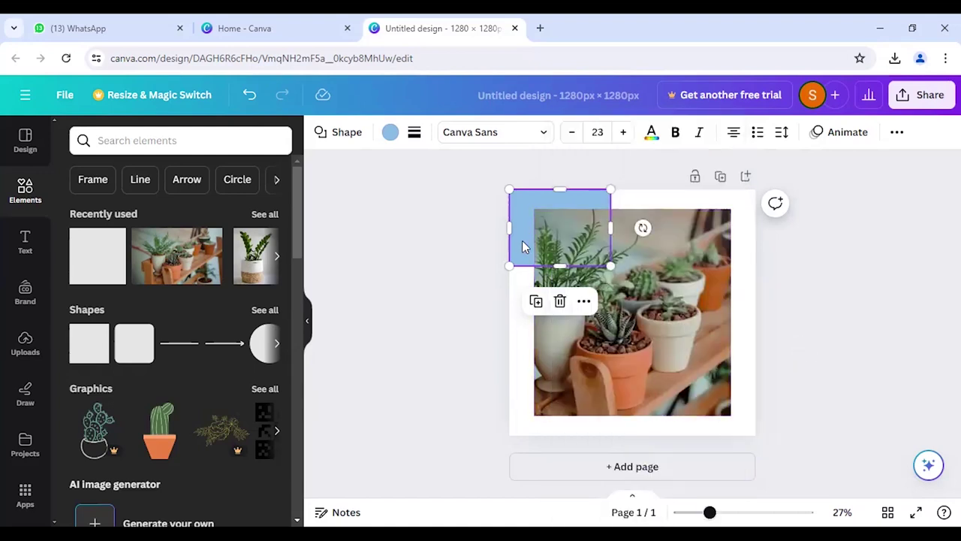
{"action": "left_click", "coordinate": [470, 365]}
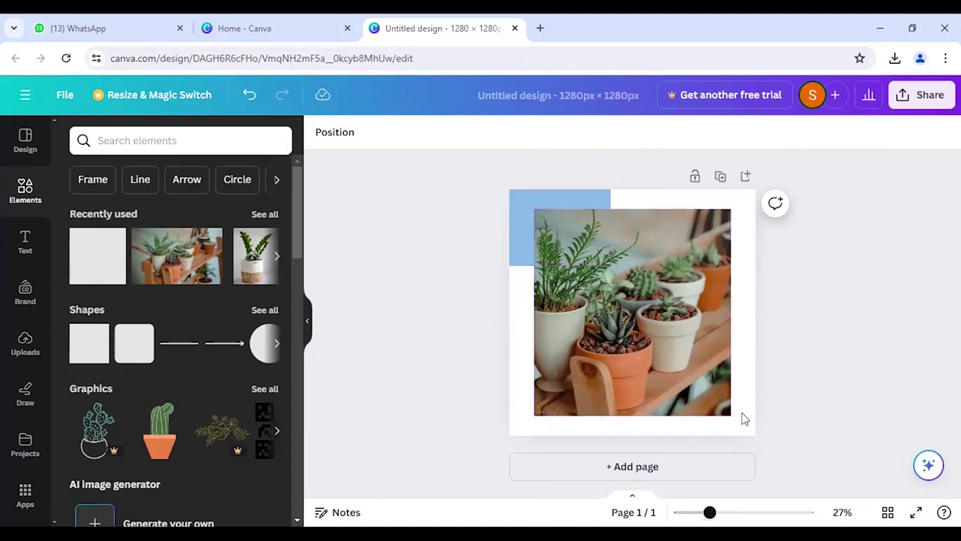
Step: Place a copy of the blue rectangle in the page's lower-right corner and send it backward behind the photo
{"action": "left_click", "coordinate": [531, 193]}
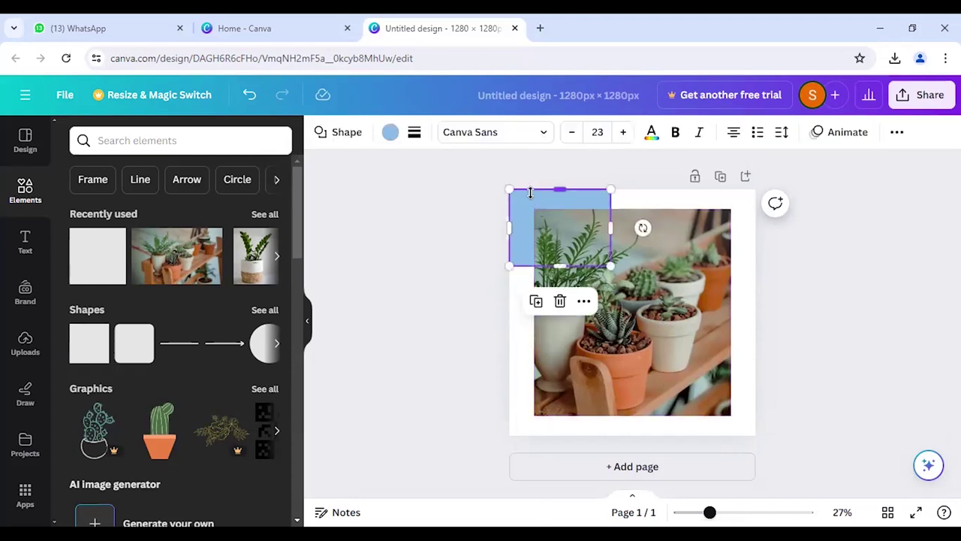
{"action": "left_click_drag", "start_coordinate": [566, 240], "coordinate": [707, 401]}
{"action": "right_click", "coordinate": [706, 401]}
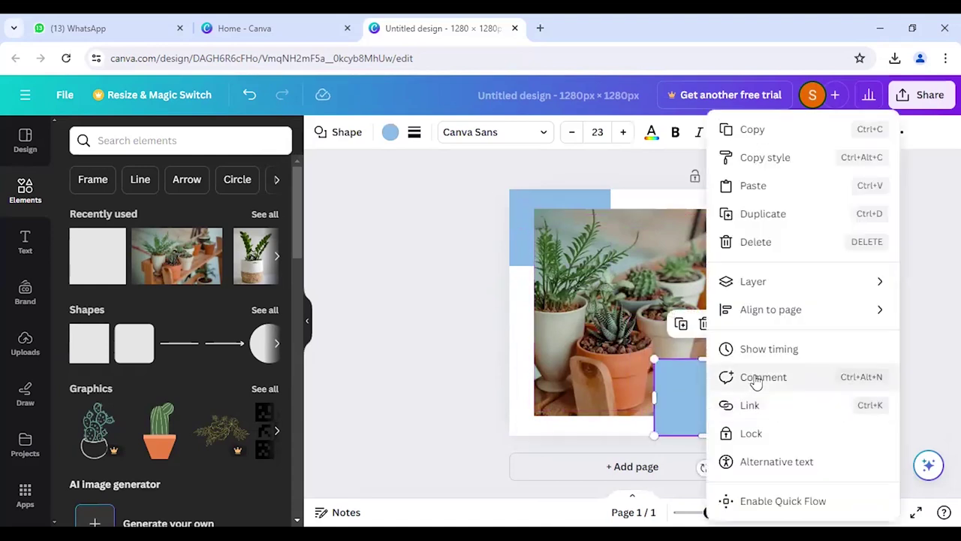
{"action": "mouse_move", "coordinate": [769, 284]}
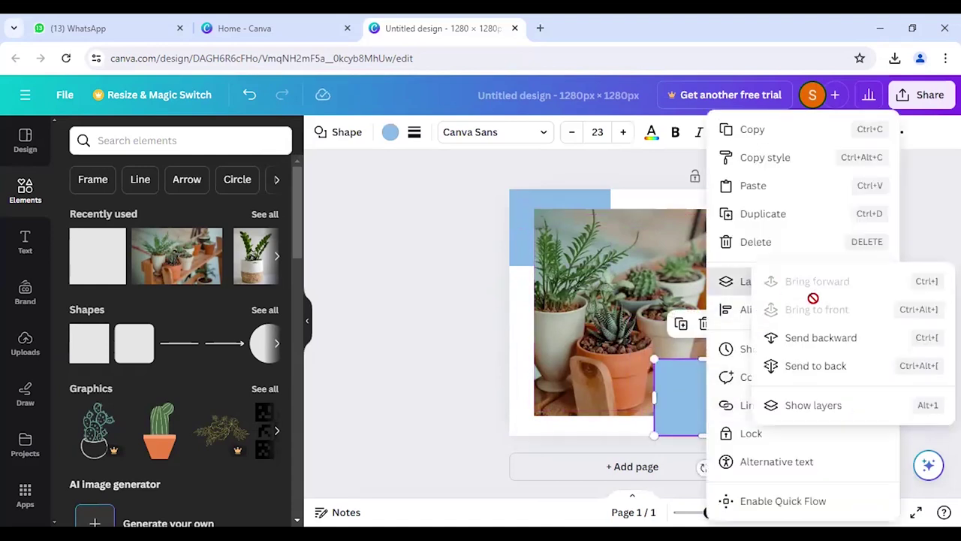
{"action": "left_click", "coordinate": [830, 346]}
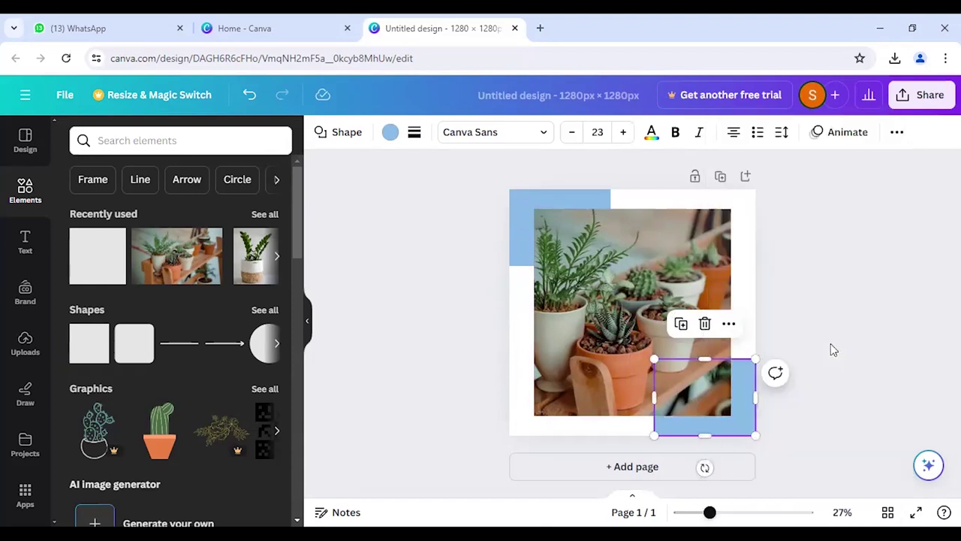
{"action": "left_click", "coordinate": [593, 266]}
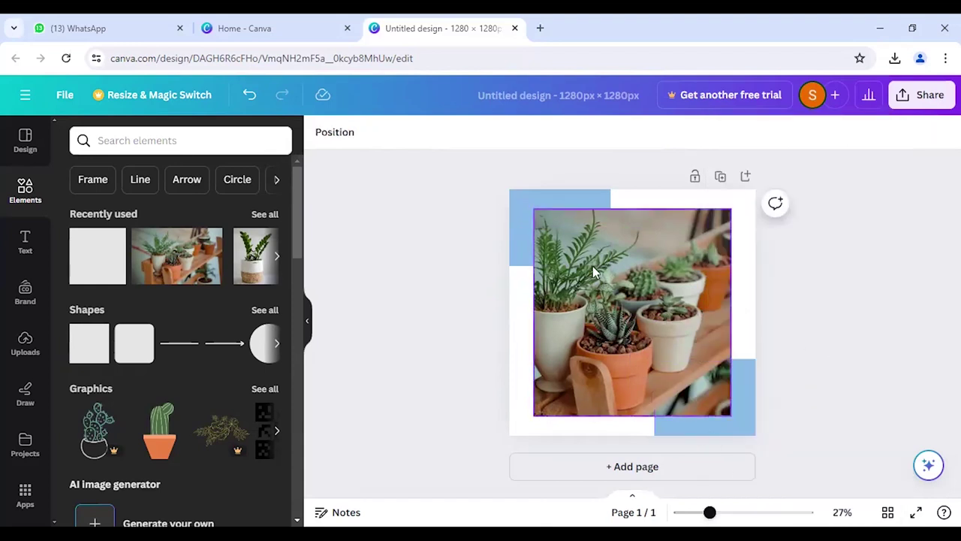
Step: Recolor the upper-left rectangle with a brown sampled from the photo's wooden shelf, lightened to #E4AE7B
{"action": "left_click", "coordinate": [527, 207]}
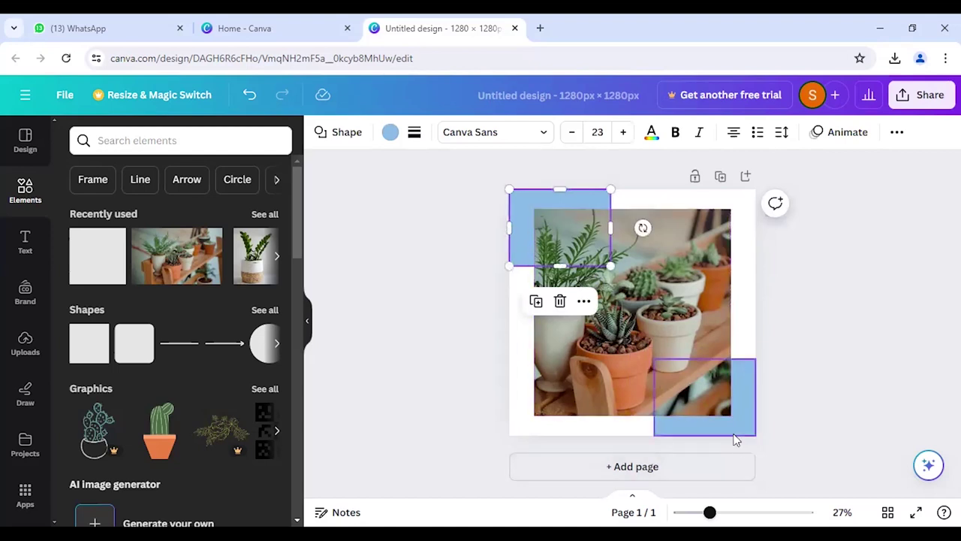
{"action": "left_click", "coordinate": [390, 131]}
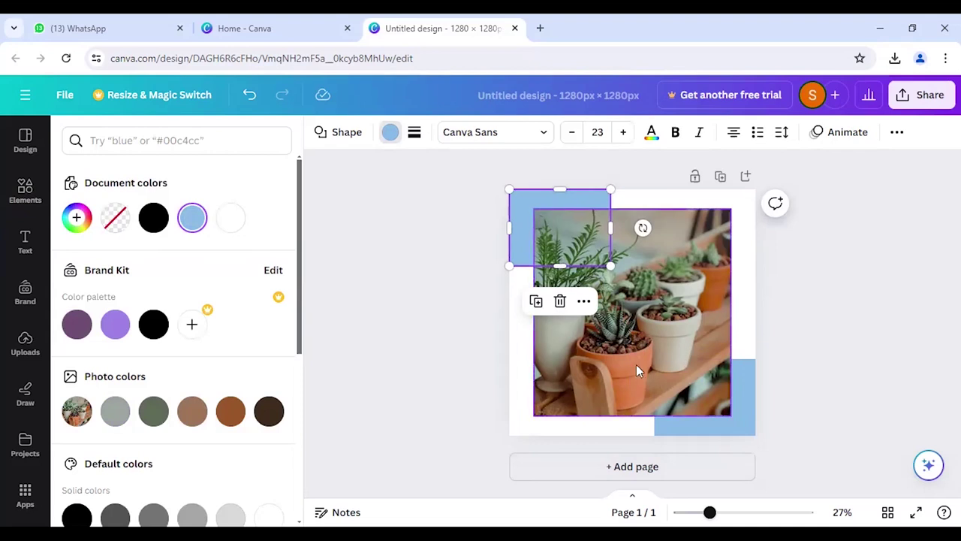
{"action": "left_click", "coordinate": [77, 218]}
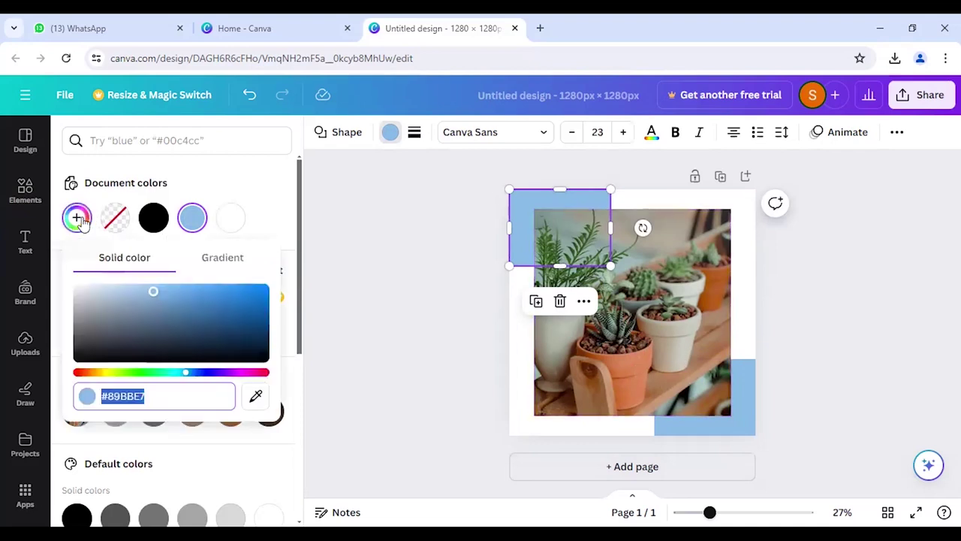
{"action": "left_click", "coordinate": [256, 395]}
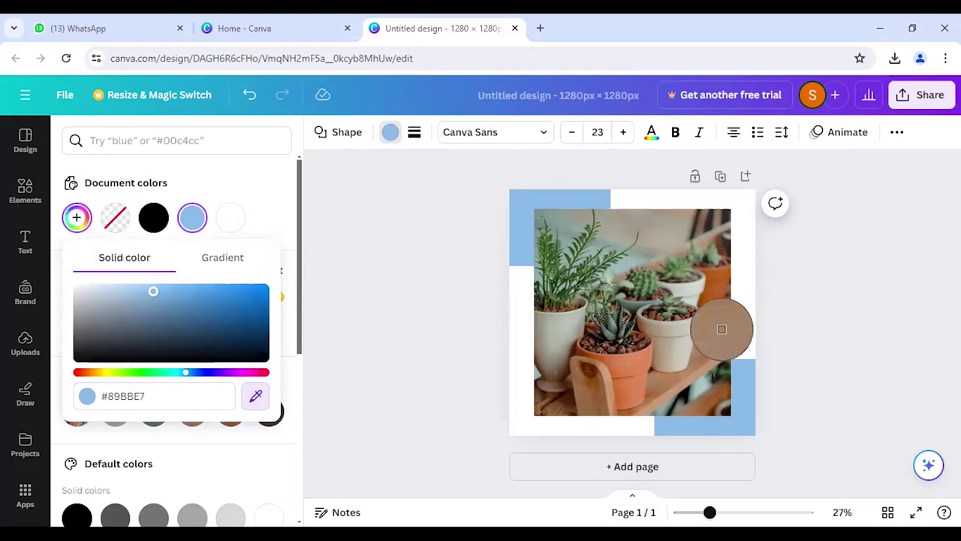
{"action": "left_click", "coordinate": [722, 329]}
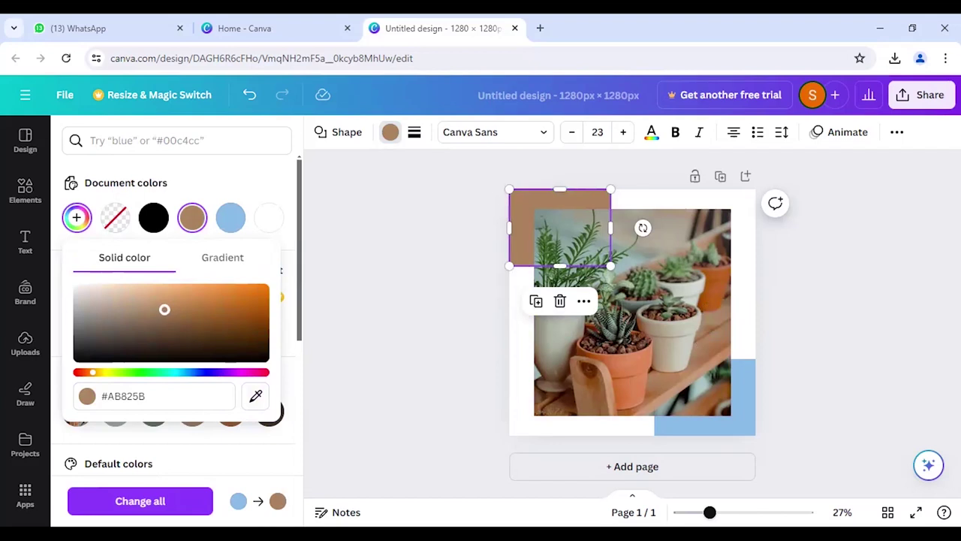
{"action": "mouse_move", "coordinate": [164, 310]}
{"action": "left_mouse_down"}
{"action": "mouse_move", "coordinate": [157, 303]}
{"action": "mouse_move", "coordinate": [235, 293]}
{"action": "mouse_move", "coordinate": [163, 292]}
{"action": "left_mouse_up"}
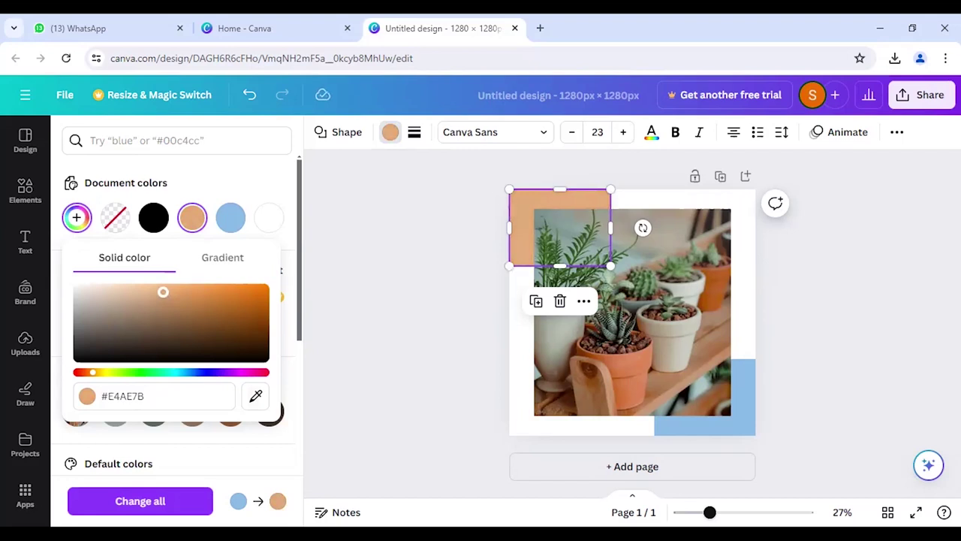
{"action": "left_click", "coordinate": [410, 364]}
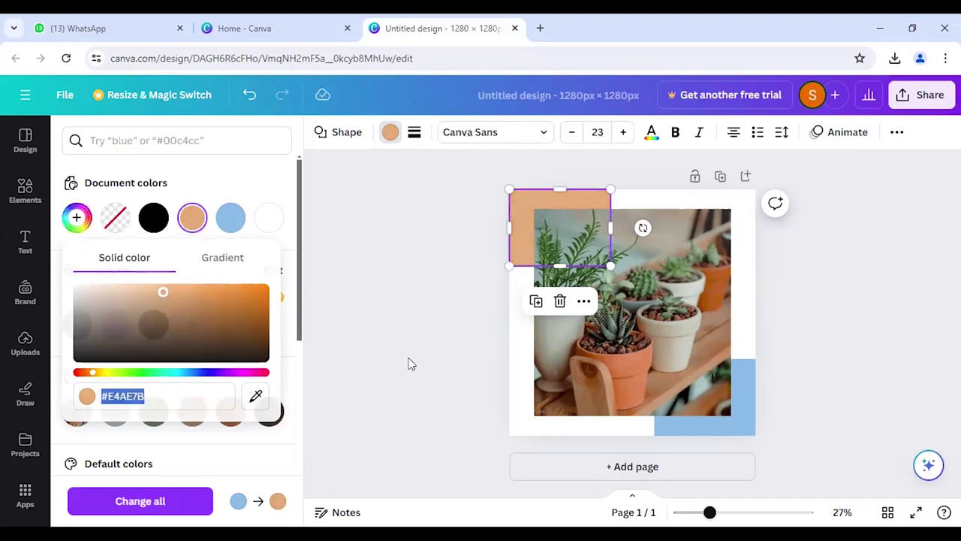
{"action": "left_click", "coordinate": [409, 364]}
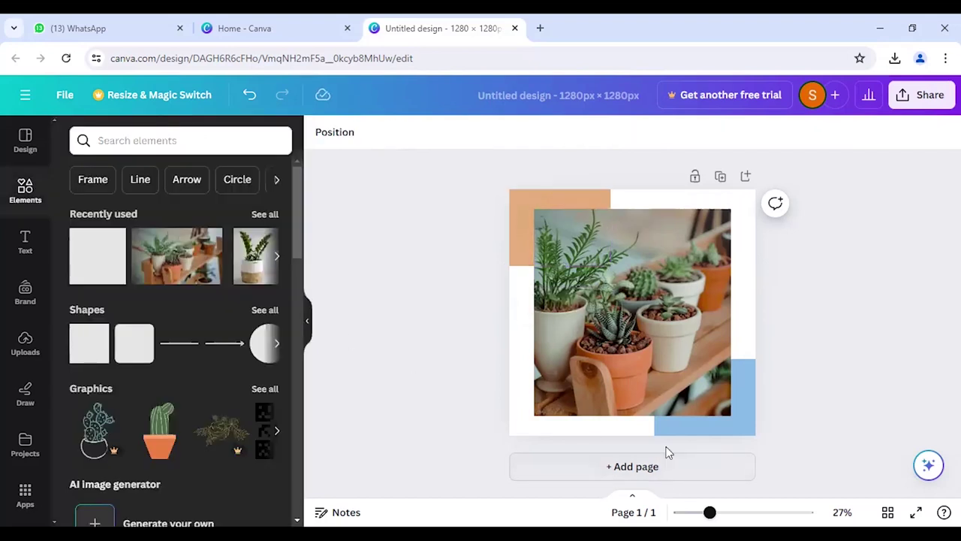
Step: Recolor the blue rectangle in the page's lower-right corner with the green #527651 sampled from the photo's plants
{"action": "left_click", "coordinate": [700, 432]}
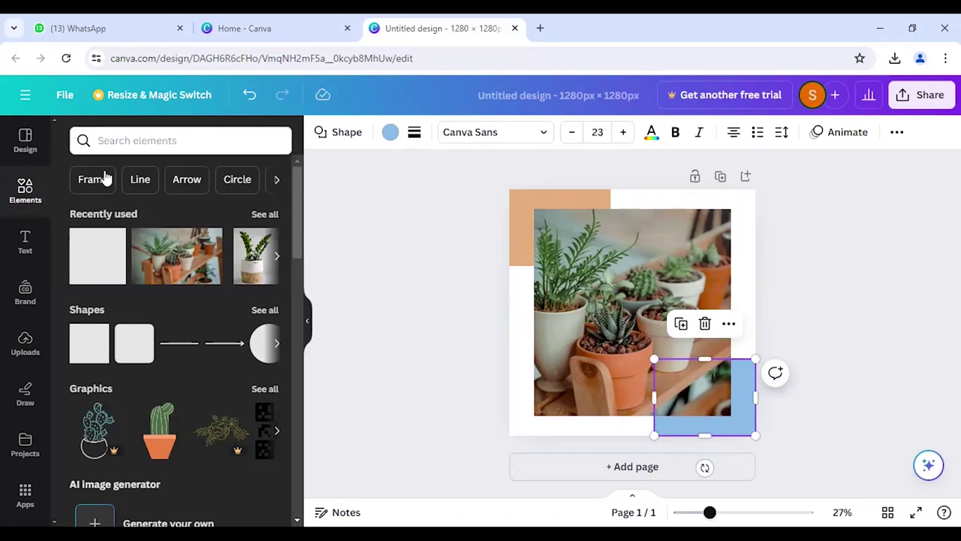
{"action": "left_click", "coordinate": [385, 133]}
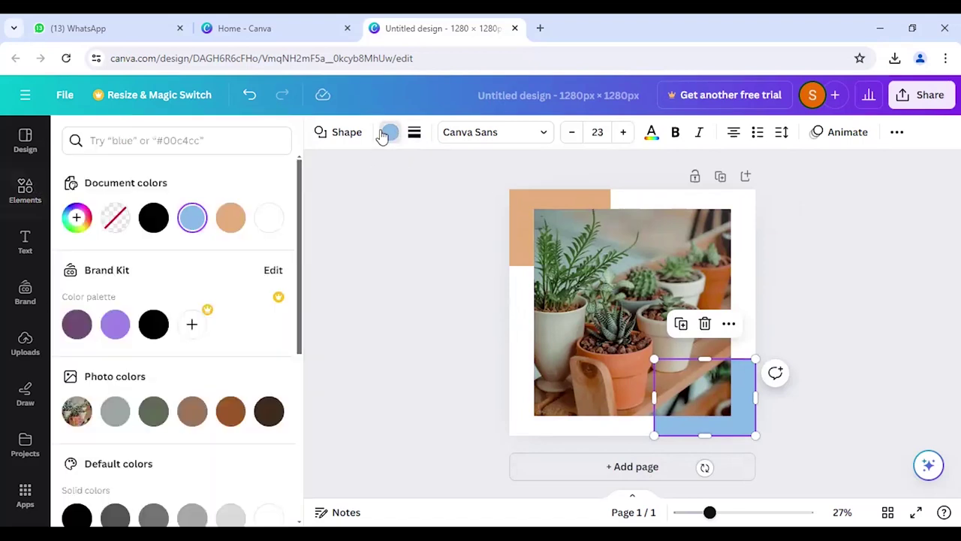
{"action": "left_click", "coordinate": [82, 222]}
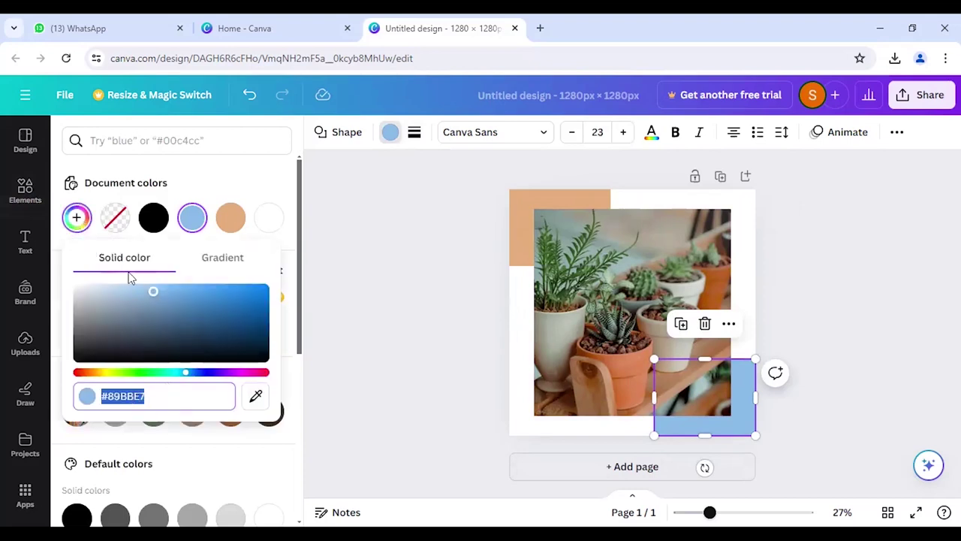
{"action": "left_click", "coordinate": [255, 400]}
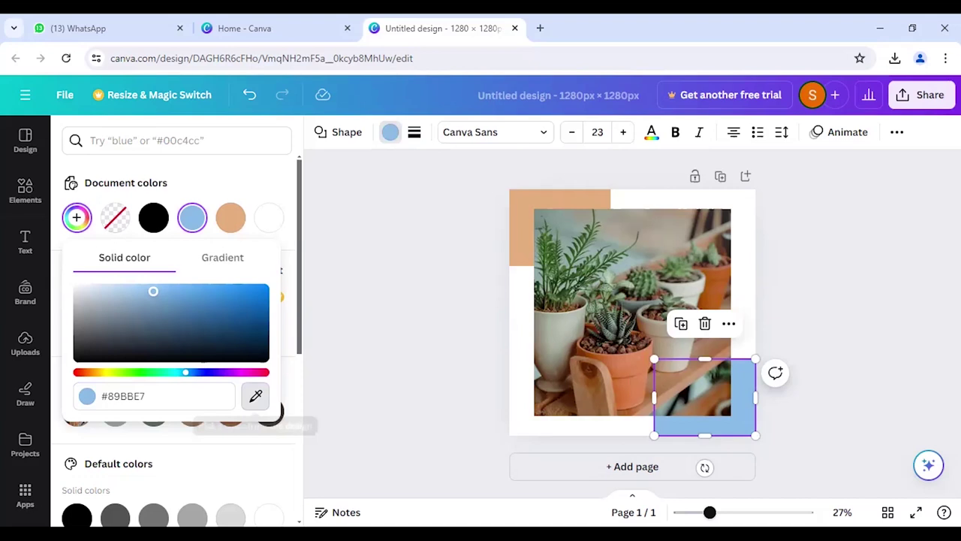
{"action": "left_click", "coordinate": [650, 285]}
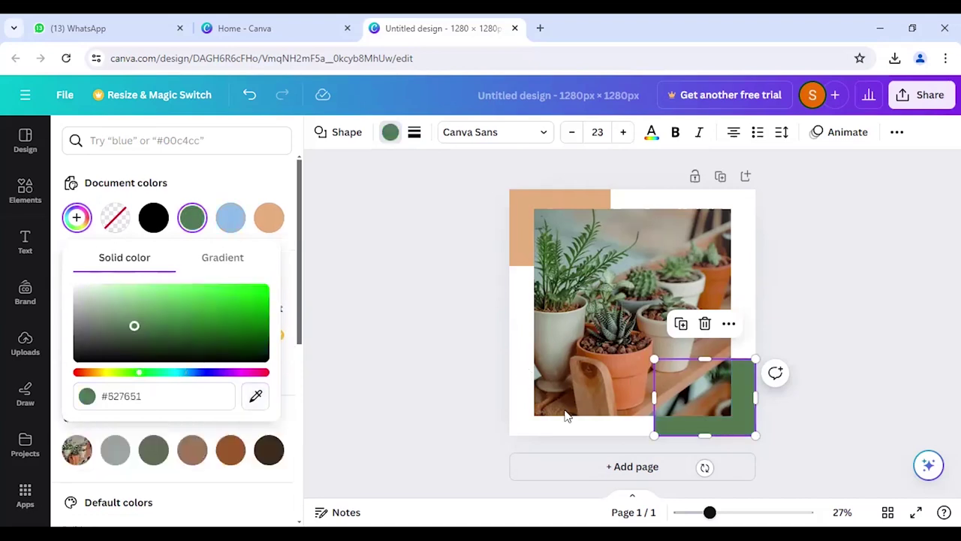
{"action": "key", "text": "Escape"}
{"action": "key", "text": "Escape"}
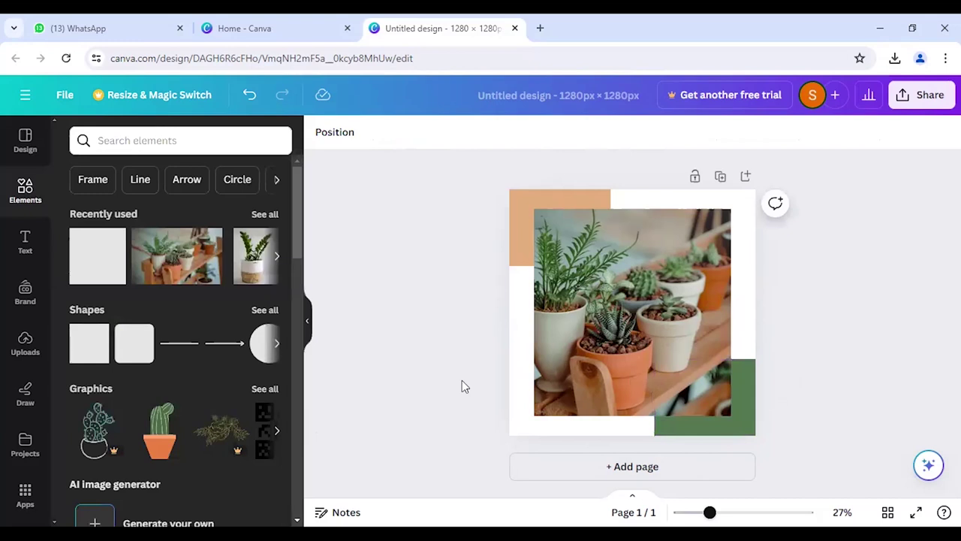
Step: Lighten the green of the lower-right rectangle to #598458
{"action": "left_click", "coordinate": [747, 433]}
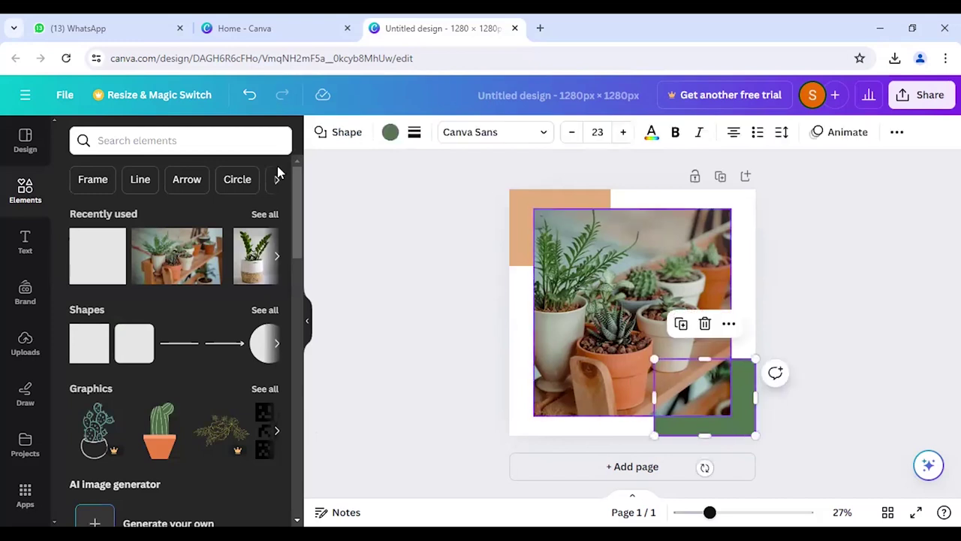
{"action": "left_click", "coordinate": [390, 132]}
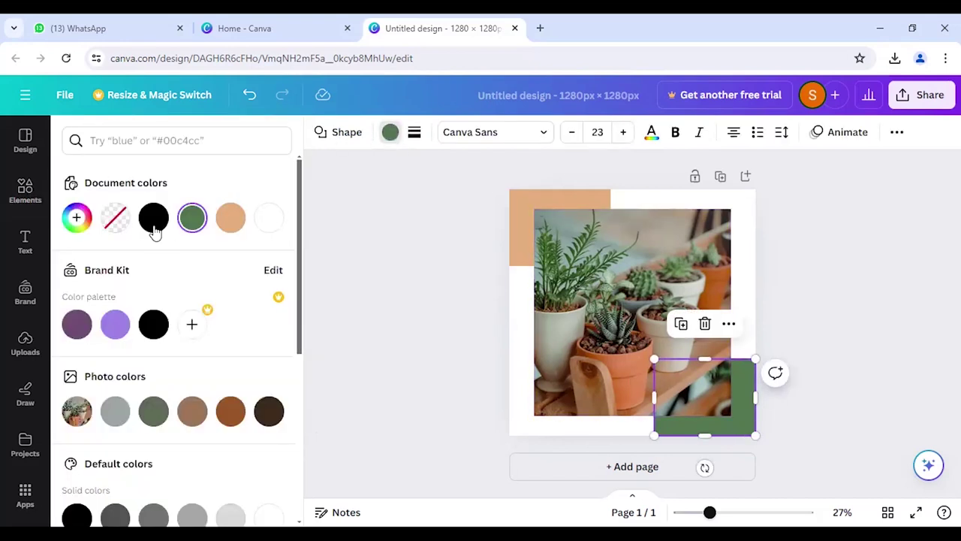
{"action": "left_click", "coordinate": [76, 217]}
{"action": "left_click_drag", "start_coordinate": [135, 328], "coordinate": [138, 321]}
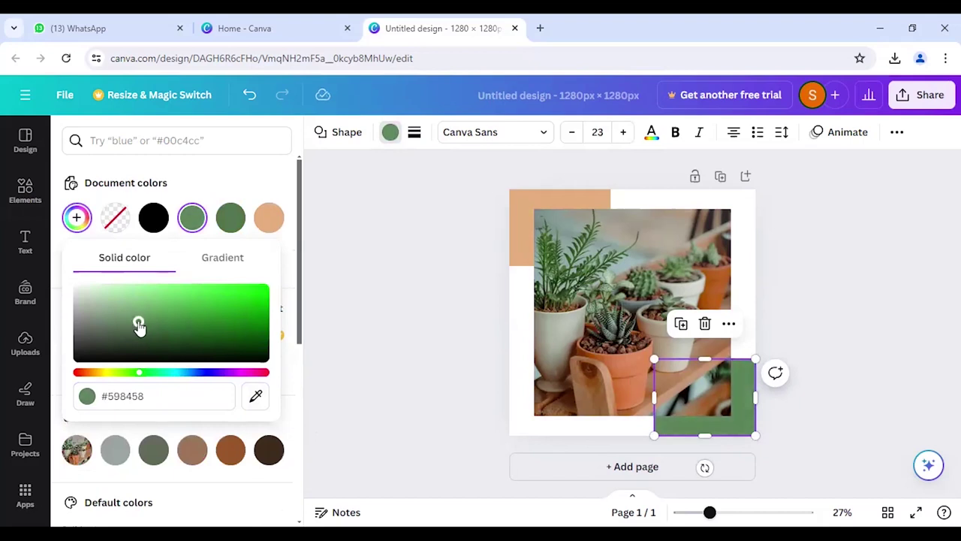
{"action": "left_click", "coordinate": [431, 430]}
{"action": "left_click", "coordinate": [431, 431]}
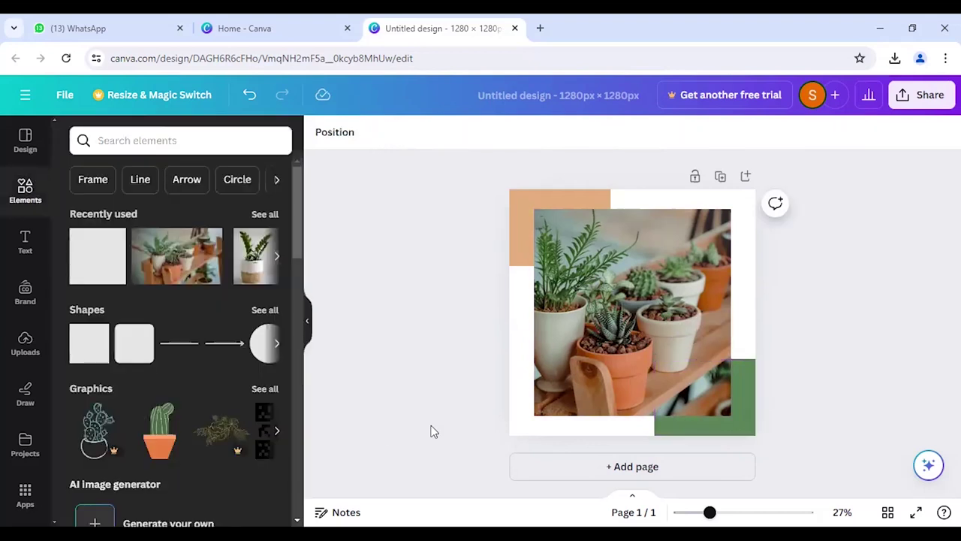
Step: Recolor the upper-left rectangle with the green sampled from the lower-right rectangle
{"action": "left_click", "coordinate": [714, 433]}
{"action": "left_click", "coordinate": [517, 189]}
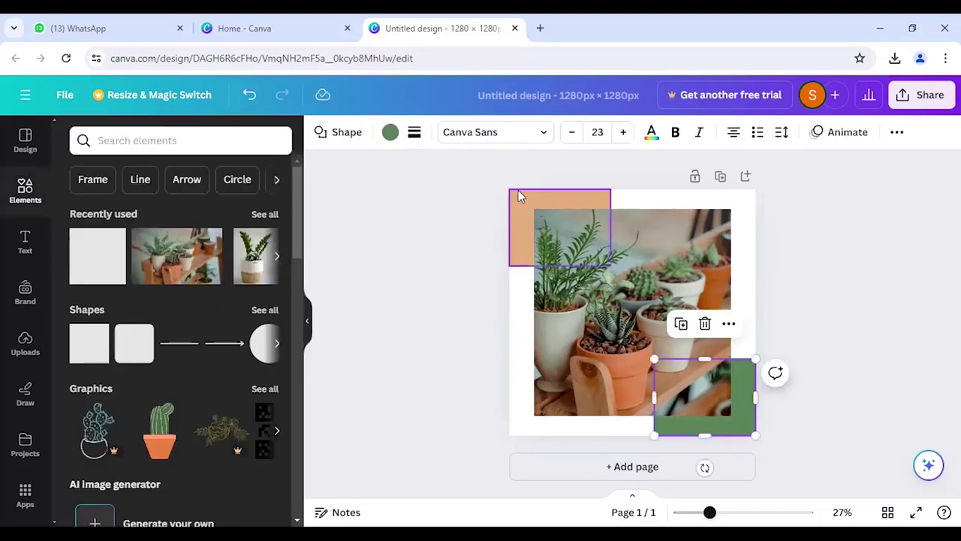
{"action": "left_click", "coordinate": [390, 131]}
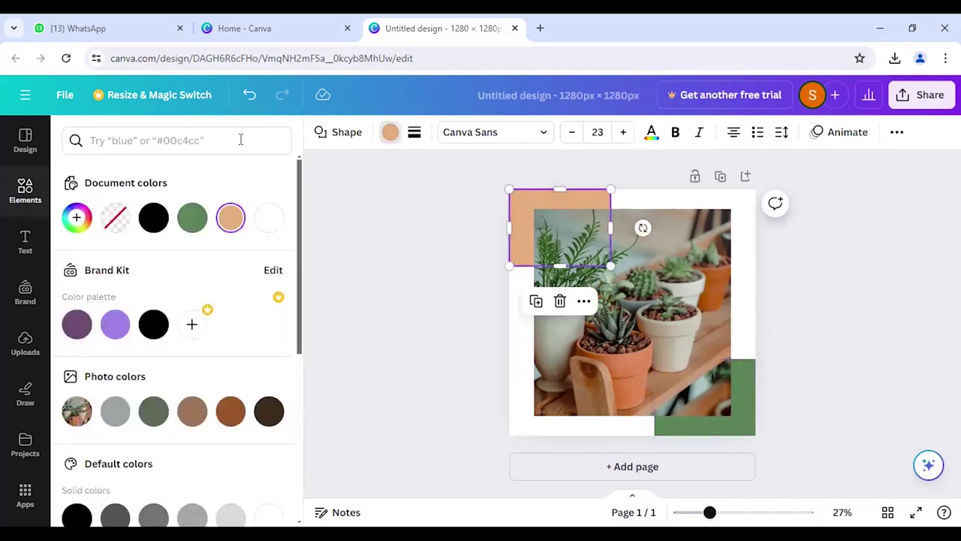
{"action": "left_click", "coordinate": [78, 217]}
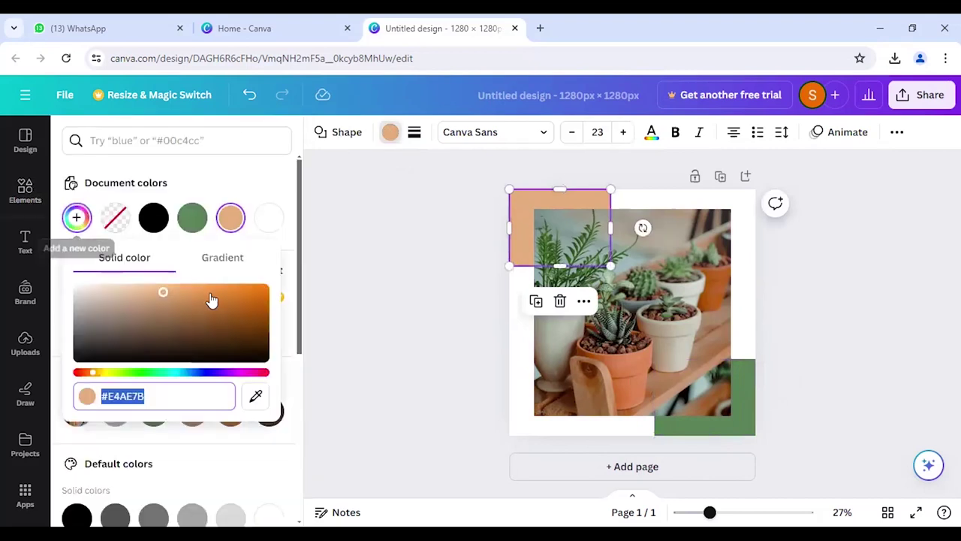
{"action": "left_click", "coordinate": [255, 396]}
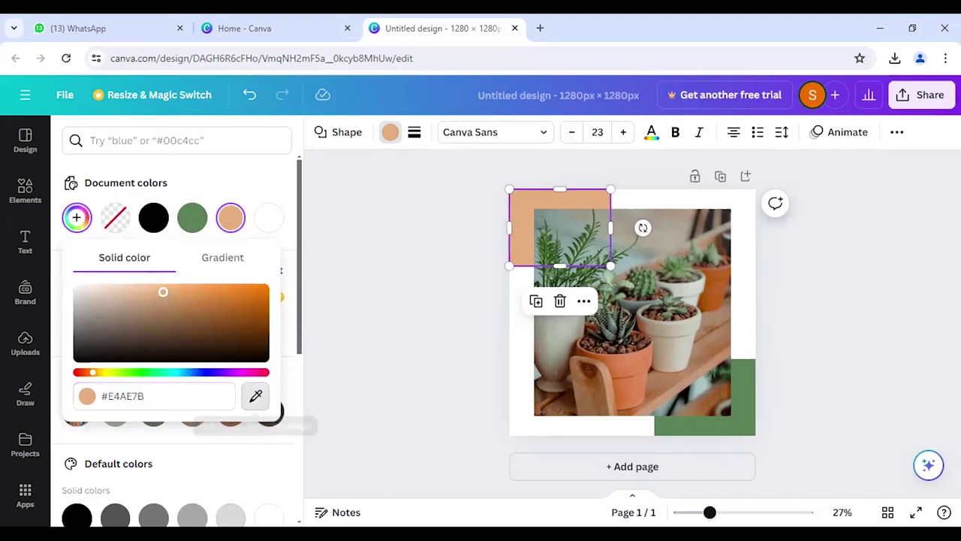
{"action": "left_click", "coordinate": [753, 428]}
{"action": "key", "text": "Escape"}
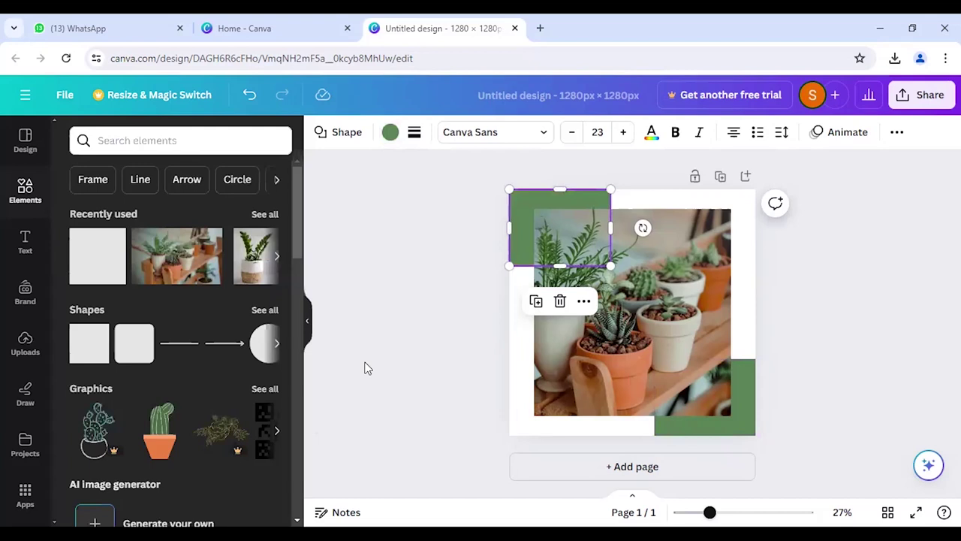
{"action": "left_click", "coordinate": [367, 368]}
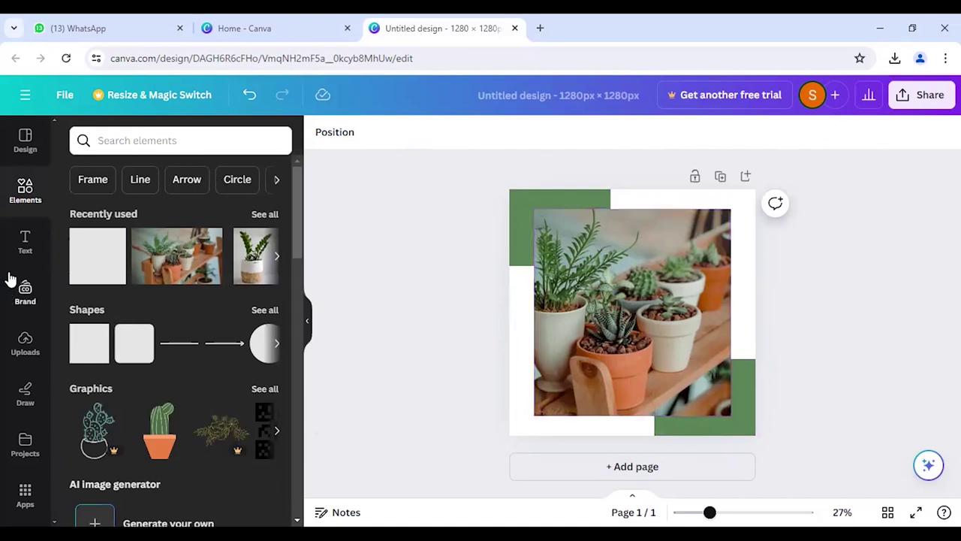
Step: Add a heading over the photo and replace its placeholder text with "Room"
{"action": "left_click", "coordinate": [25, 246]}
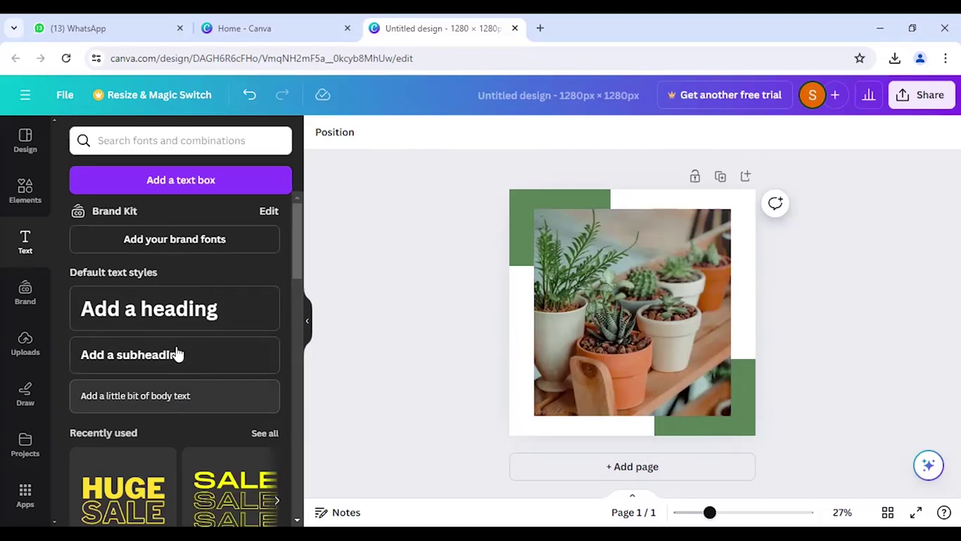
{"action": "left_click", "coordinate": [187, 308]}
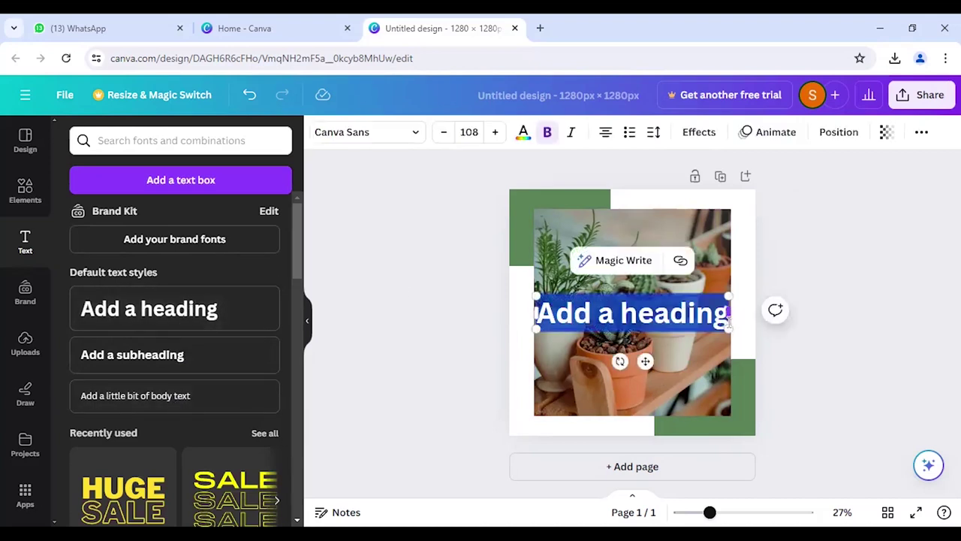
{"action": "left_click_drag", "start_coordinate": [726, 313], "coordinate": [723, 319]}
{"action": "key", "text": "BackSpace"}
{"action": "key", "text": "BackSpace"}
{"action": "key", "text": "BackSpace"}
{"action": "key", "text": "BackSpace"}
{"action": "key", "text": "BackSpace"}
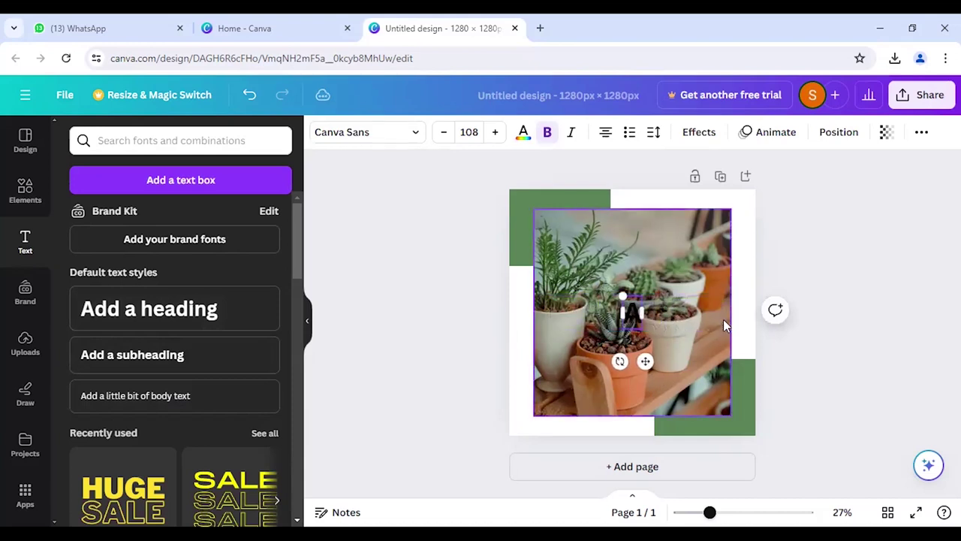
{"action": "type", "text": "Room"}
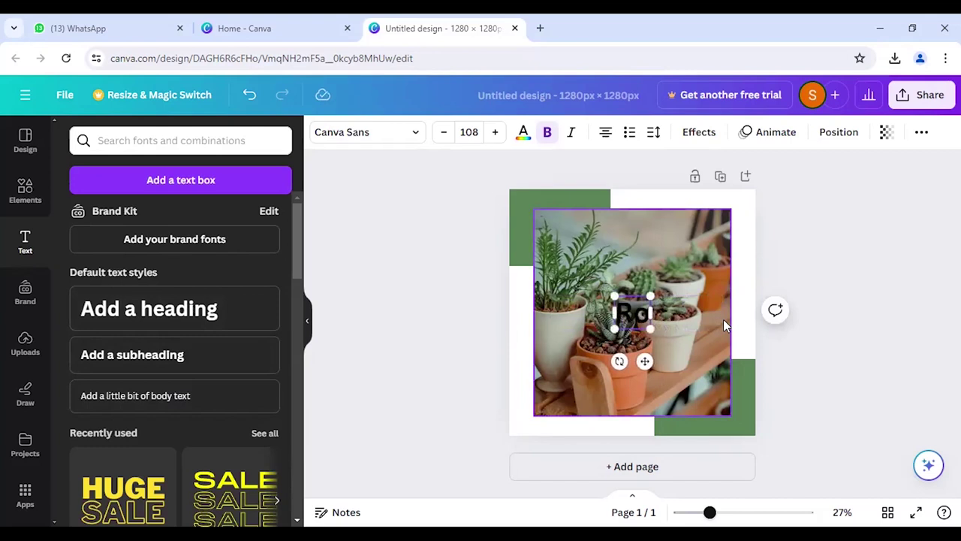
{"action": "left_click", "coordinate": [704, 377]}
Step: Duplicate the "Room" heading, placing one over the lower pots and one in the photo's upper-right corner, shrunk to about size 91.9
{"action": "left_click", "coordinate": [640, 310]}
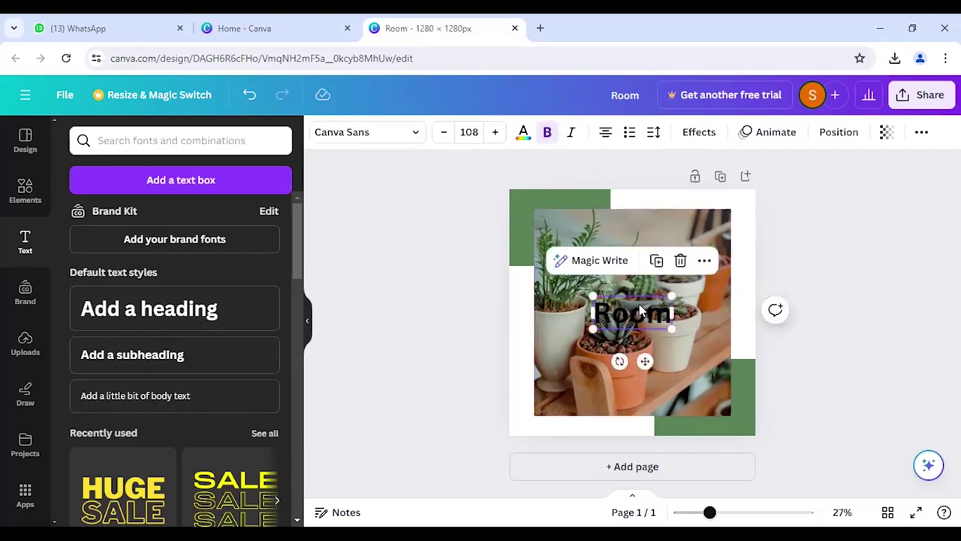
{"action": "left_click_drag", "start_coordinate": [640, 310], "coordinate": [676, 353]}
{"action": "left_click", "coordinate": [665, 308]}
{"action": "left_click_drag", "start_coordinate": [671, 272], "coordinate": [705, 227]}
{"action": "left_click", "coordinate": [706, 227]}
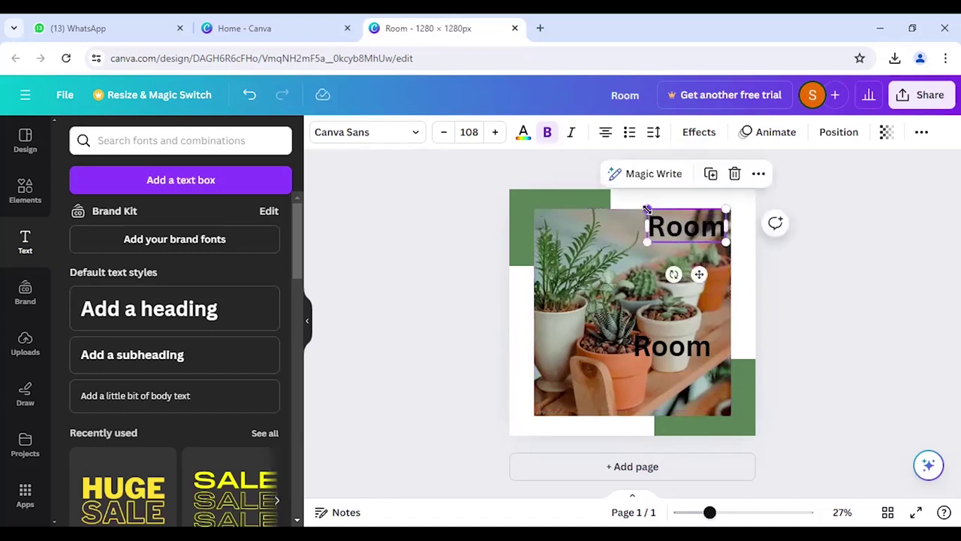
{"action": "left_click_drag", "start_coordinate": [646, 209], "coordinate": [663, 218]}
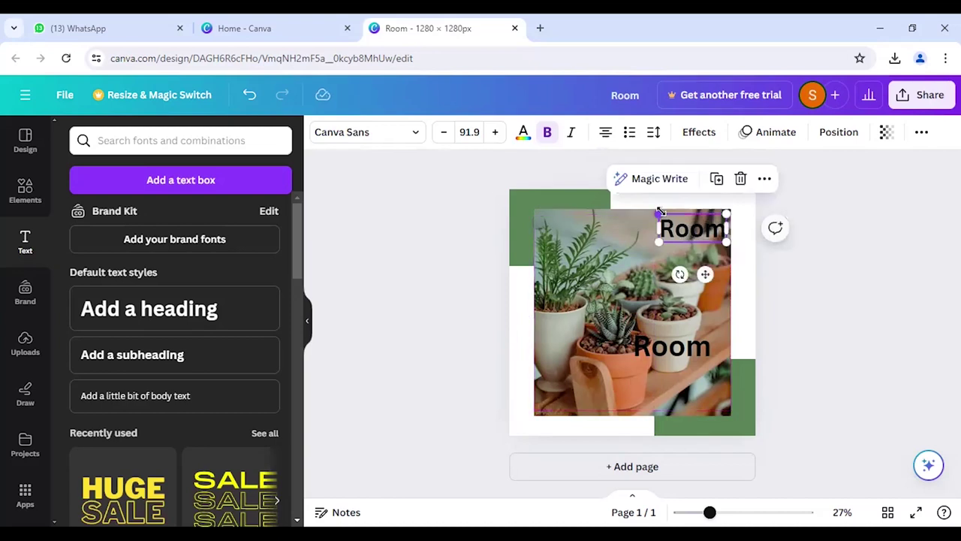
Step: Color the "Room" heading in the photo's upper-right corner white
{"action": "left_click", "coordinate": [702, 351]}
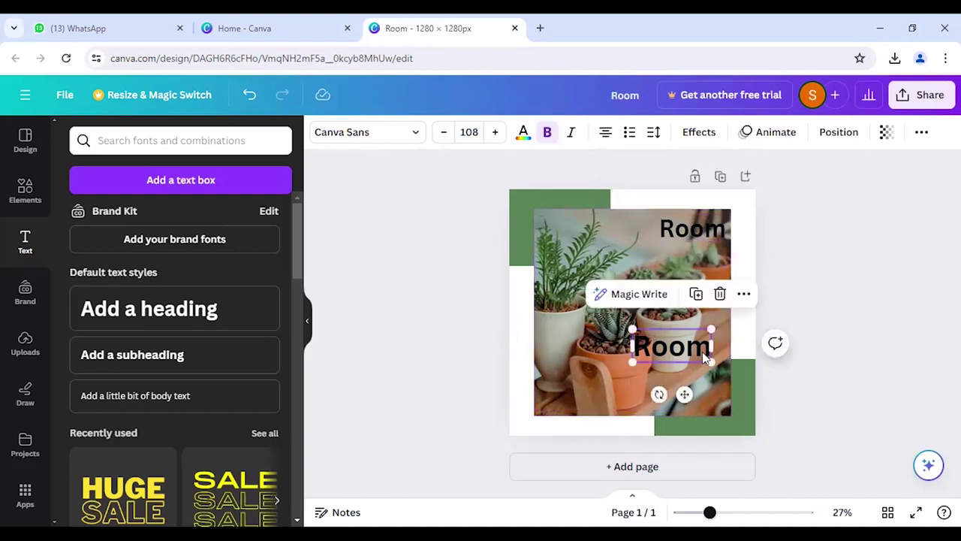
{"action": "left_click", "coordinate": [689, 237]}
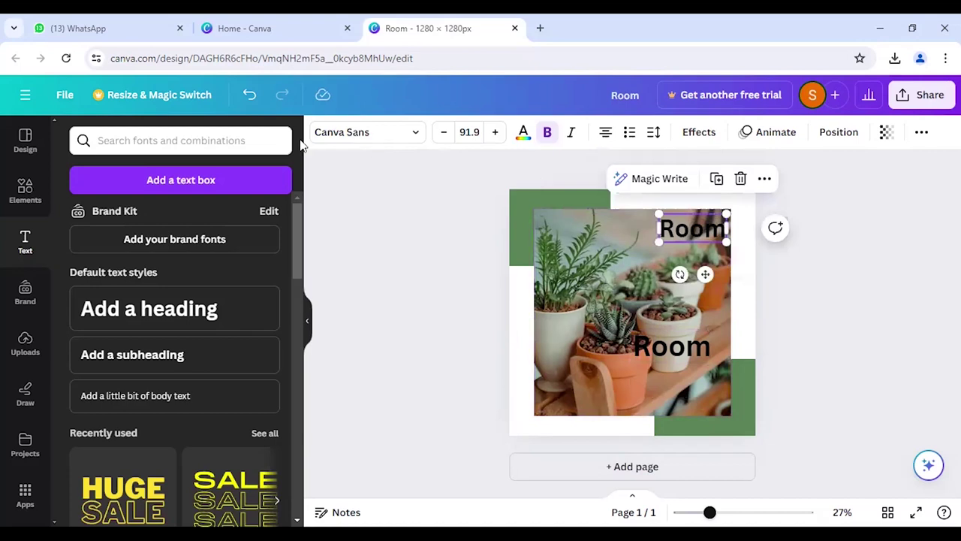
{"action": "left_click", "coordinate": [523, 133]}
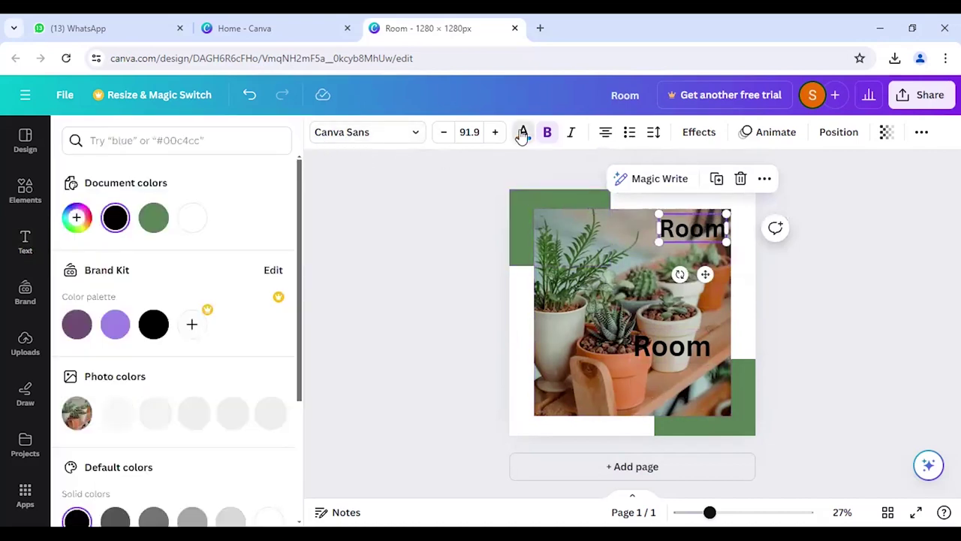
{"action": "left_click", "coordinate": [192, 218]}
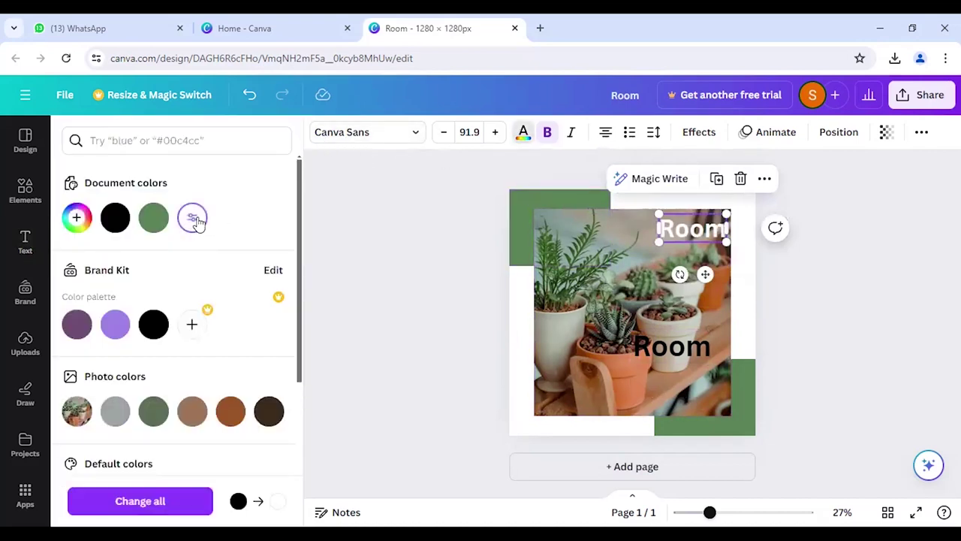
{"action": "left_click", "coordinate": [392, 368]}
Step: Replace the text of the lower "Room" heading with "Planting"
{"action": "left_click", "coordinate": [662, 355]}
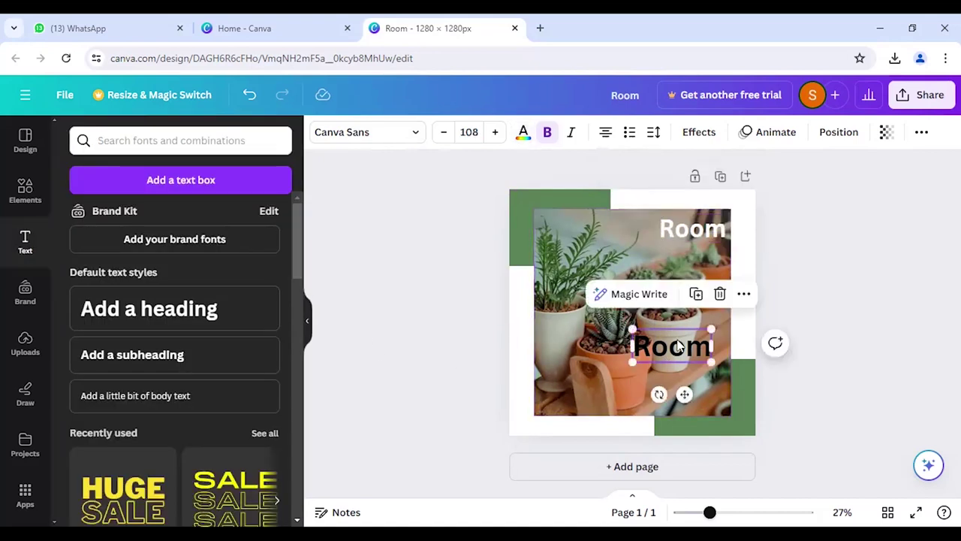
{"action": "double_click", "coordinate": [700, 347]}
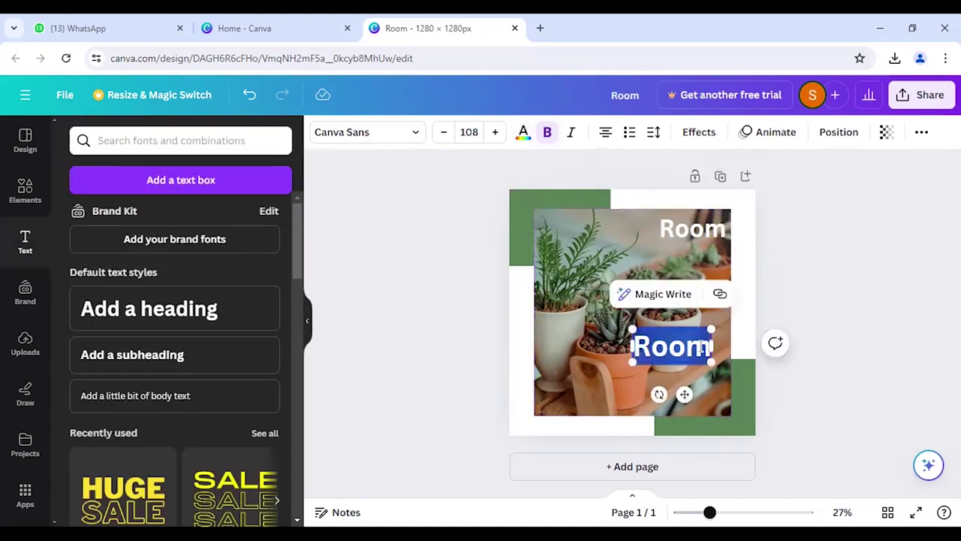
{"action": "key", "text": "BackSpace"}
{"action": "type", "text": "P"}
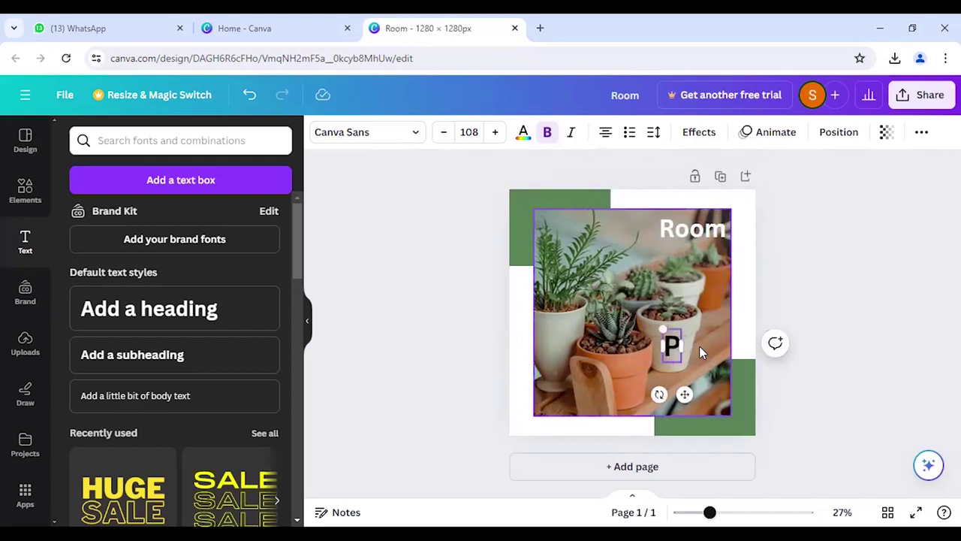
{"action": "type", "text": "lanting"}
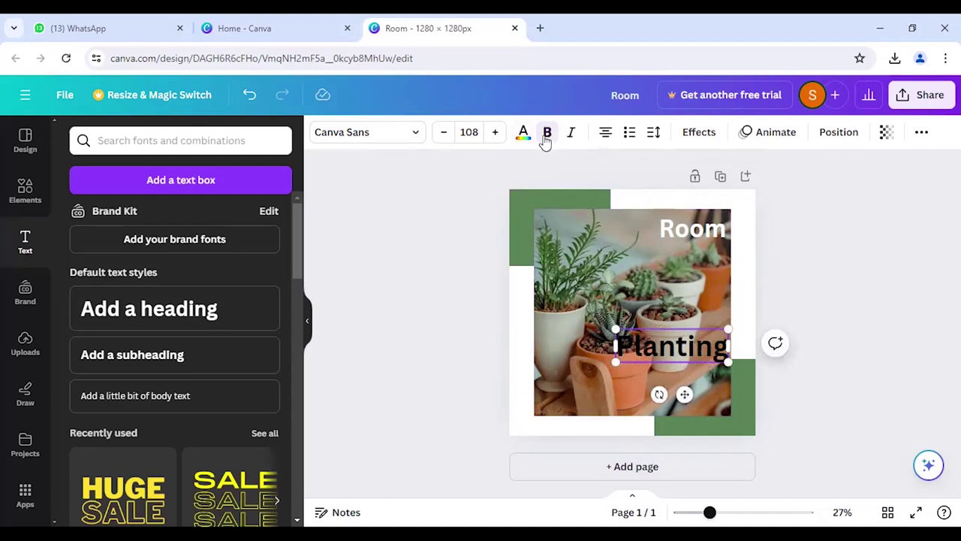
Step: Turn off bold for the "Planting" text and set its font size to 48
{"action": "left_click", "coordinate": [467, 132]}
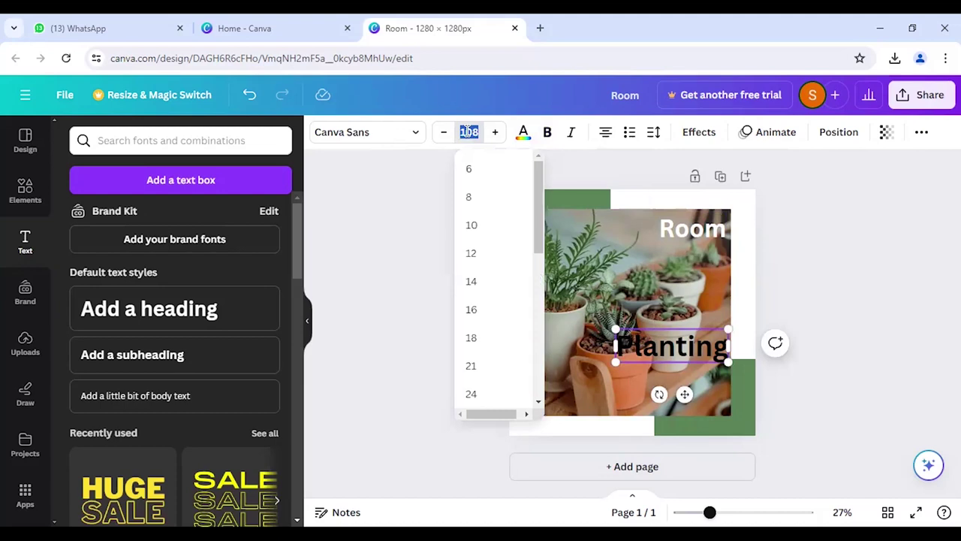
{"action": "left_click", "coordinate": [471, 393]}
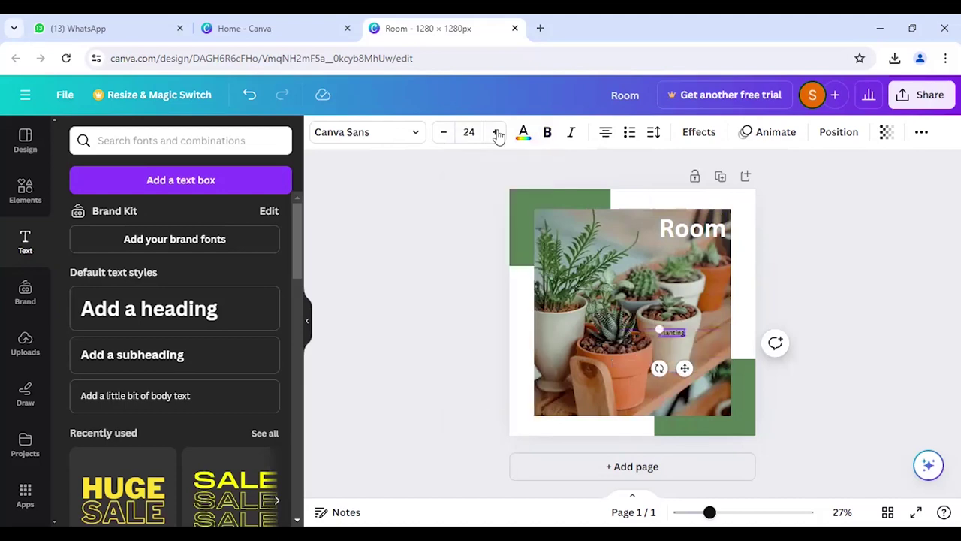
{"action": "left_click", "coordinate": [496, 132]}
{"action": "left_click", "coordinate": [495, 133]}
{"action": "left_click", "coordinate": [495, 132]}
{"action": "left_click", "coordinate": [496, 132]}
{"action": "left_click", "coordinate": [475, 131]}
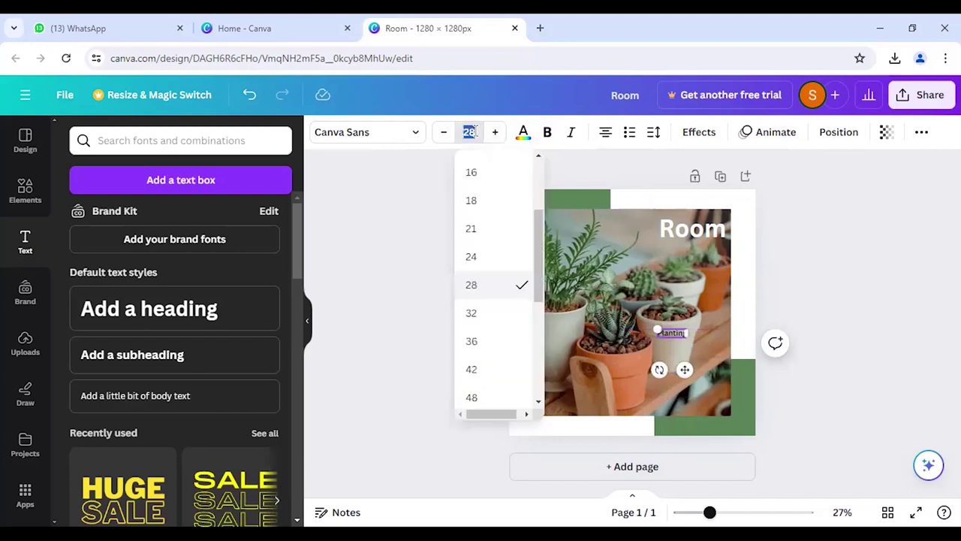
{"action": "left_click", "coordinate": [501, 399]}
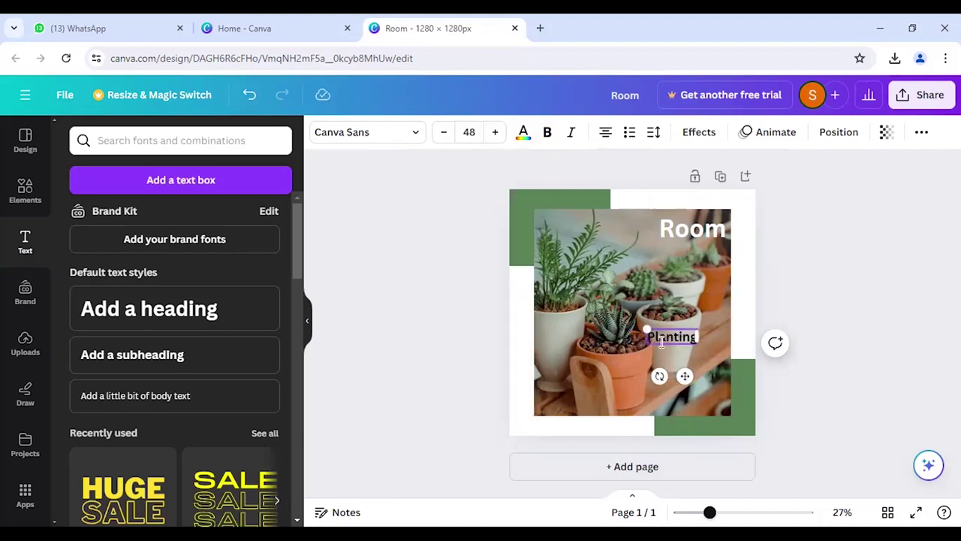
Step: Move the "Planting" text directly beneath "Room" in the photo's upper-right corner and make it bold and white
{"action": "left_click", "coordinate": [667, 354]}
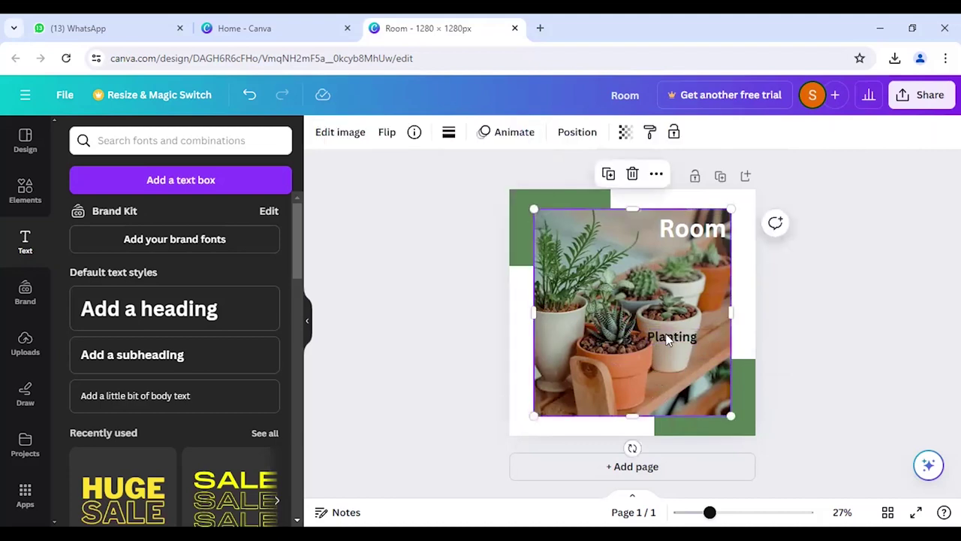
{"action": "left_click_drag", "start_coordinate": [667, 340], "coordinate": [680, 250]}
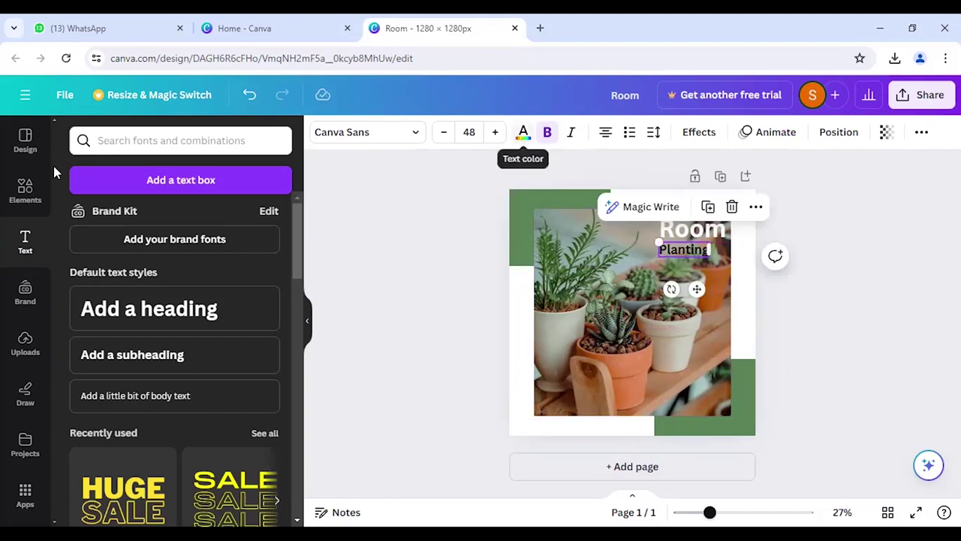
{"action": "left_click", "coordinate": [193, 219]}
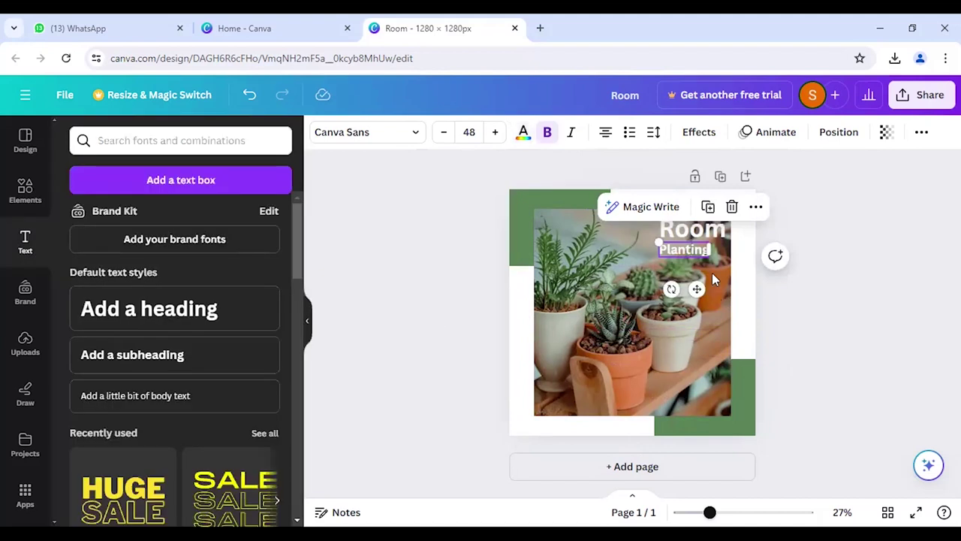
{"action": "left_click", "coordinate": [692, 262]}
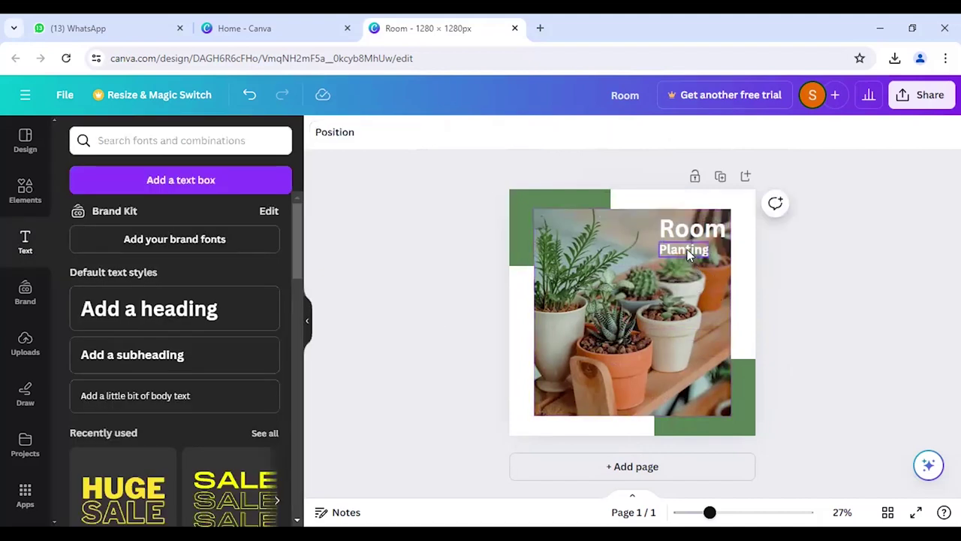
Step: Set the font size of the "Planting" text to 56
{"action": "left_click", "coordinate": [687, 251]}
{"action": "left_click_drag", "start_coordinate": [687, 255], "coordinate": [687, 248]}
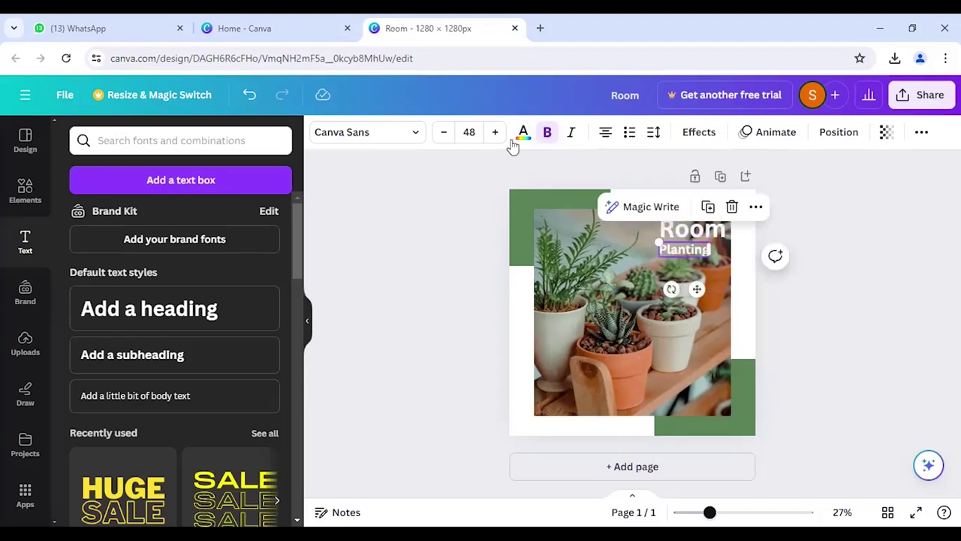
{"action": "left_click", "coordinate": [468, 132]}
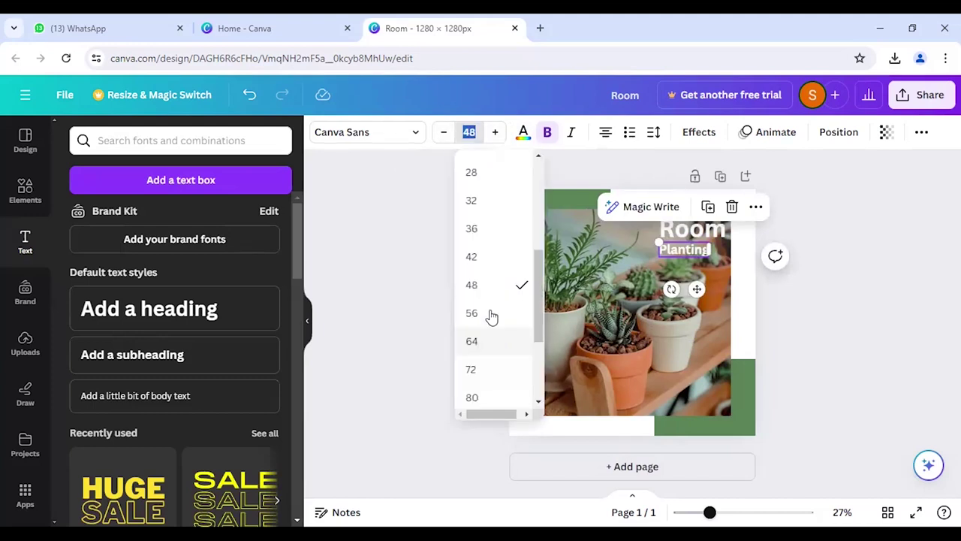
{"action": "left_click", "coordinate": [492, 315]}
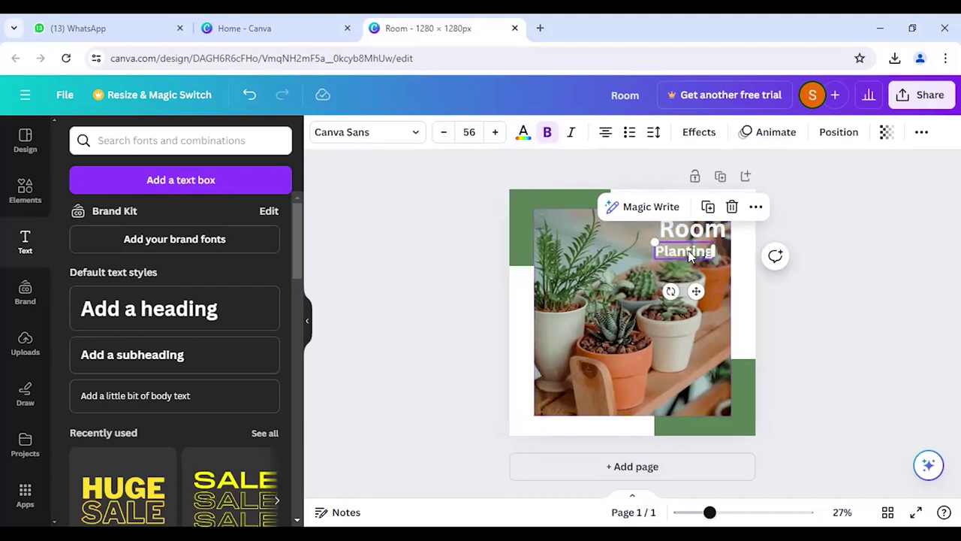
Step: Line up the "Planting" text with the left edge of "Room" and nudge it up closer to that heading
{"action": "left_click_drag", "start_coordinate": [689, 255], "coordinate": [693, 255]}
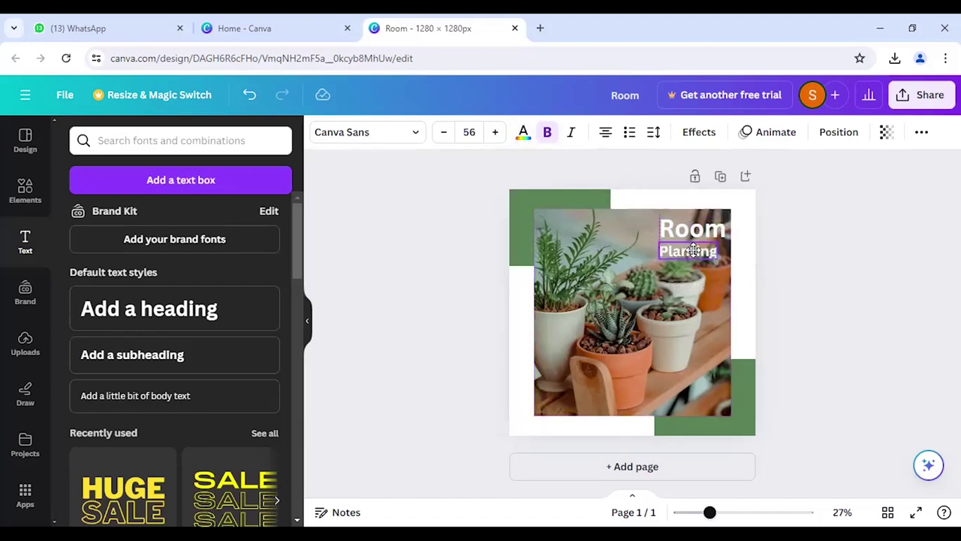
{"action": "left_click", "coordinate": [851, 304]}
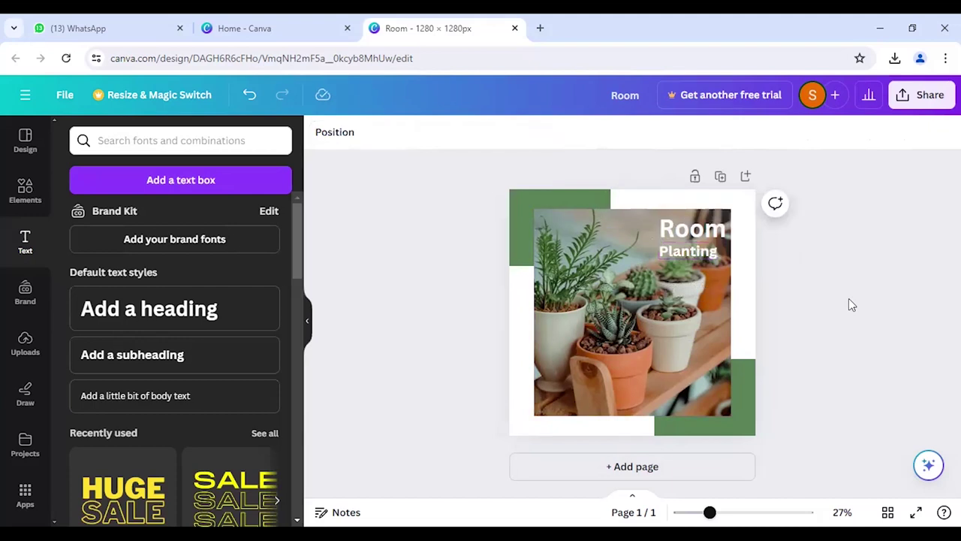
{"action": "left_click", "coordinate": [713, 259]}
{"action": "left_click", "coordinate": [714, 260]}
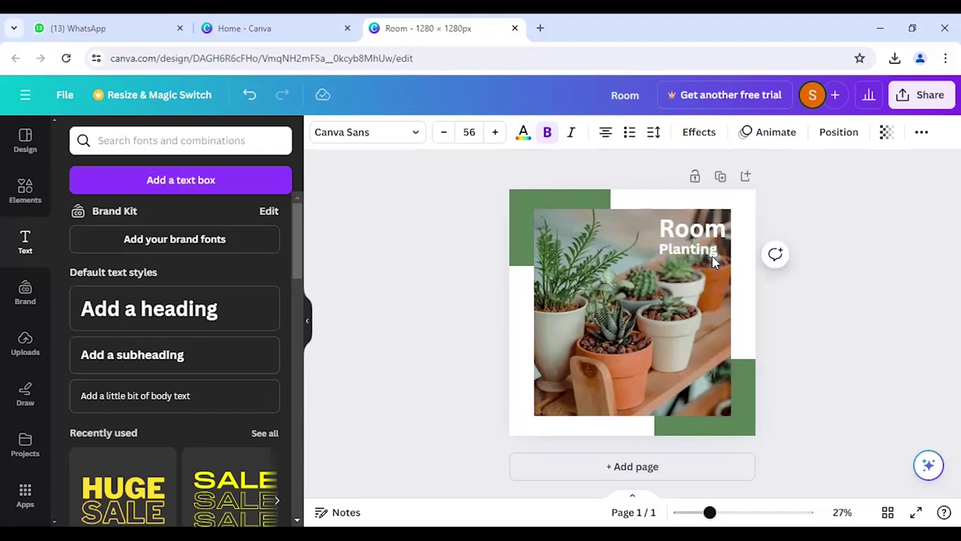
{"action": "double_click", "coordinate": [701, 253]}
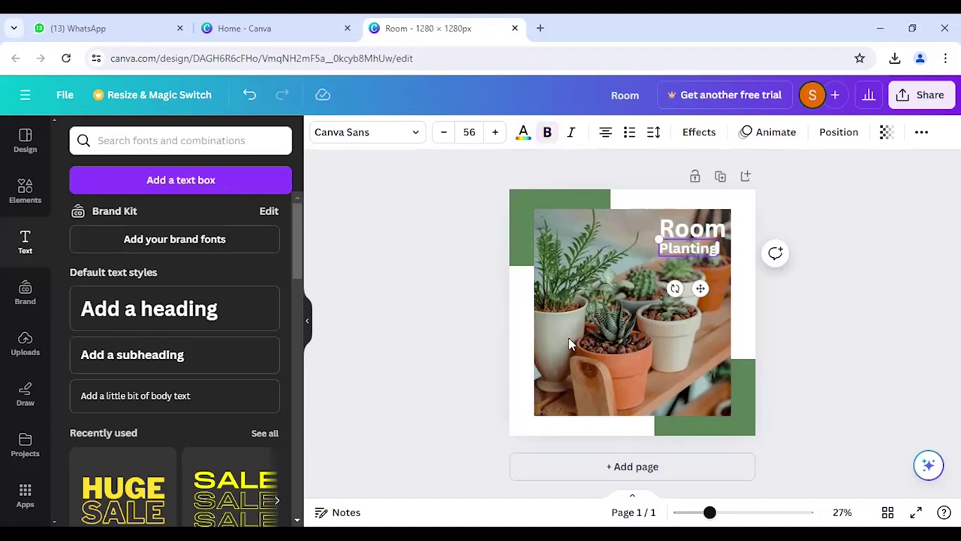
{"action": "left_click", "coordinate": [590, 330]}
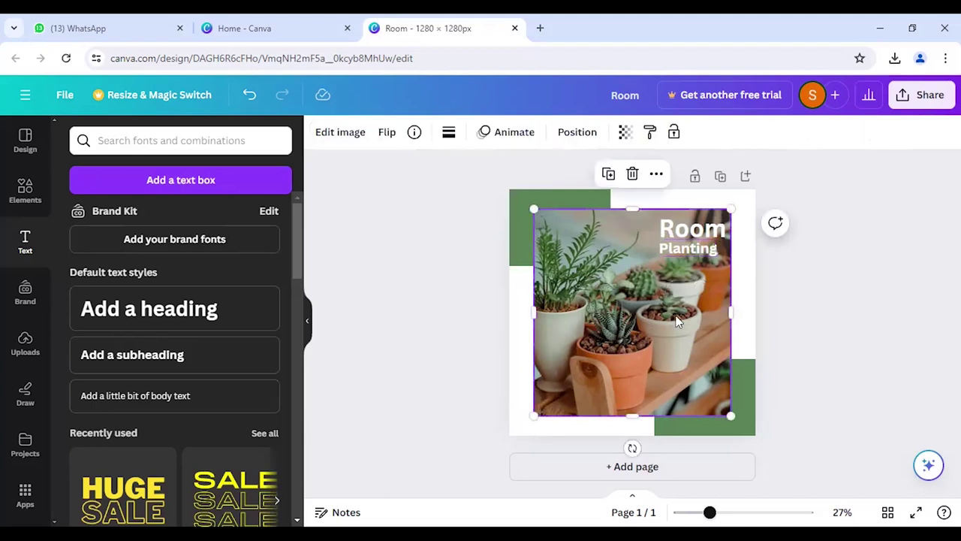
Step: Try to left-align the "Room" and "Planting" texts with each other
{"action": "left_click", "coordinate": [681, 237]}
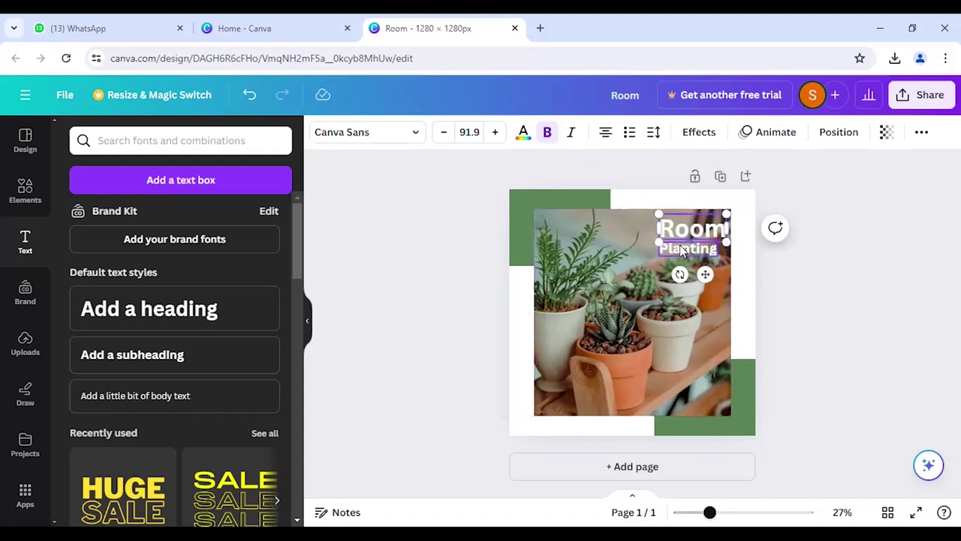
{"action": "left_click", "coordinate": [681, 250], "text": "shift"}
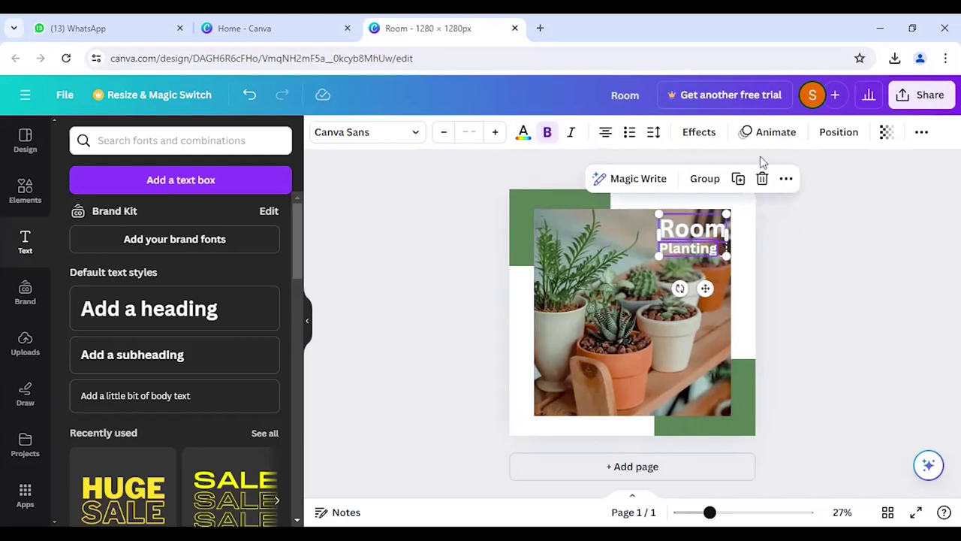
{"action": "left_click", "coordinate": [827, 142]}
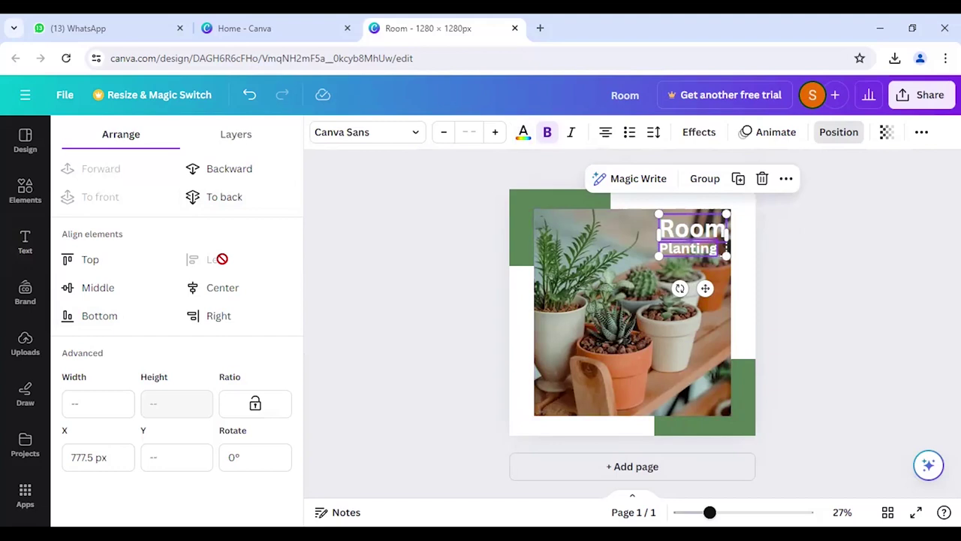
{"action": "left_click", "coordinate": [601, 307]}
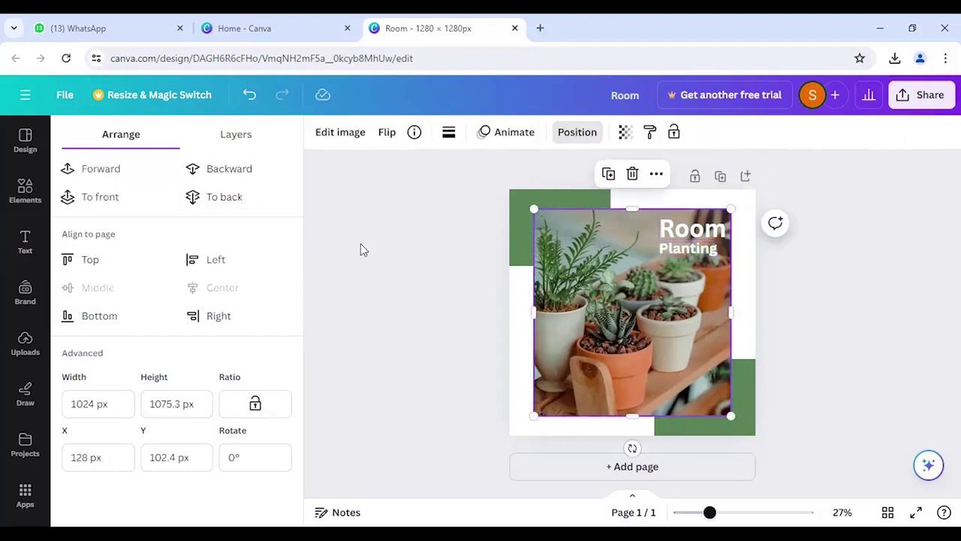
Step: Search the elements for "plants logo" and limit the results to graphics
{"action": "left_click", "coordinate": [25, 240]}
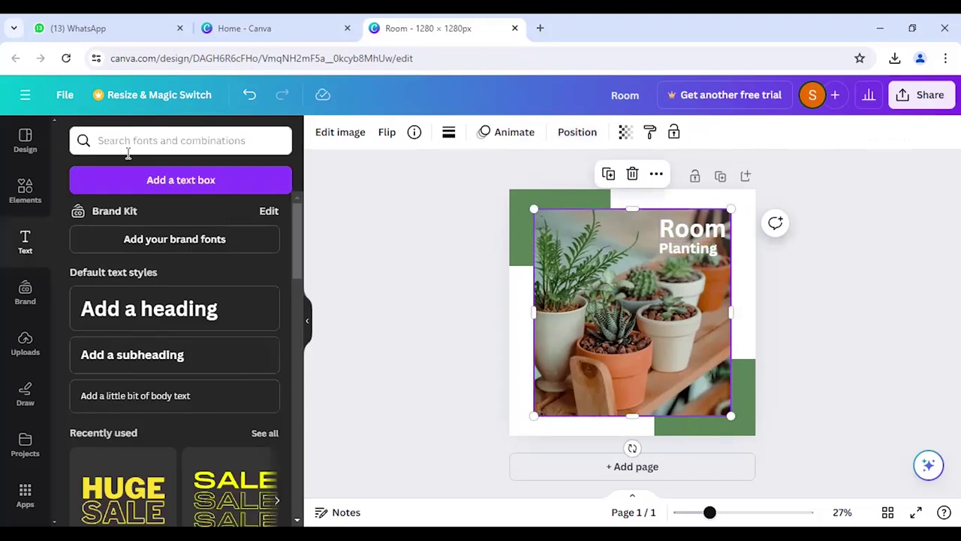
{"action": "left_click", "coordinate": [30, 197]}
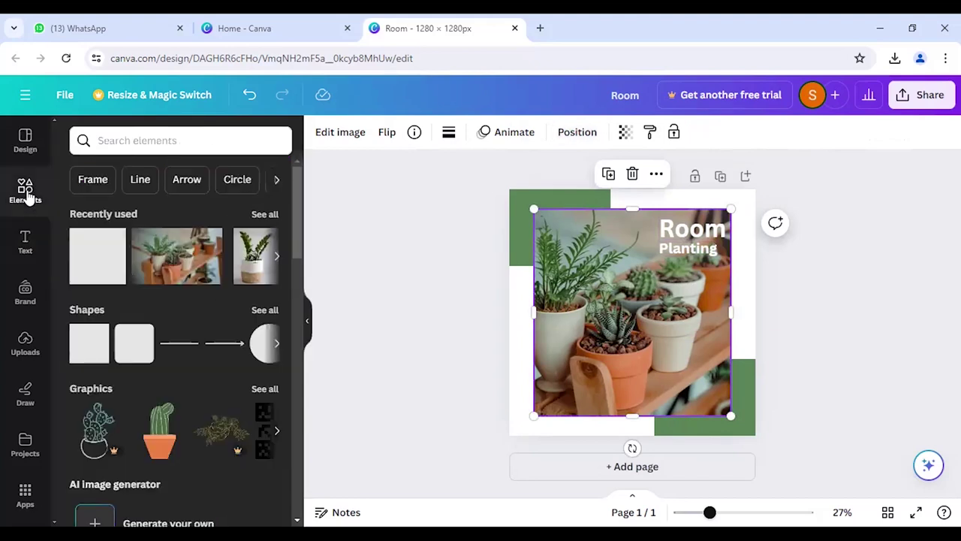
{"action": "left_click", "coordinate": [129, 141]}
{"action": "left_click", "coordinate": [164, 134]}
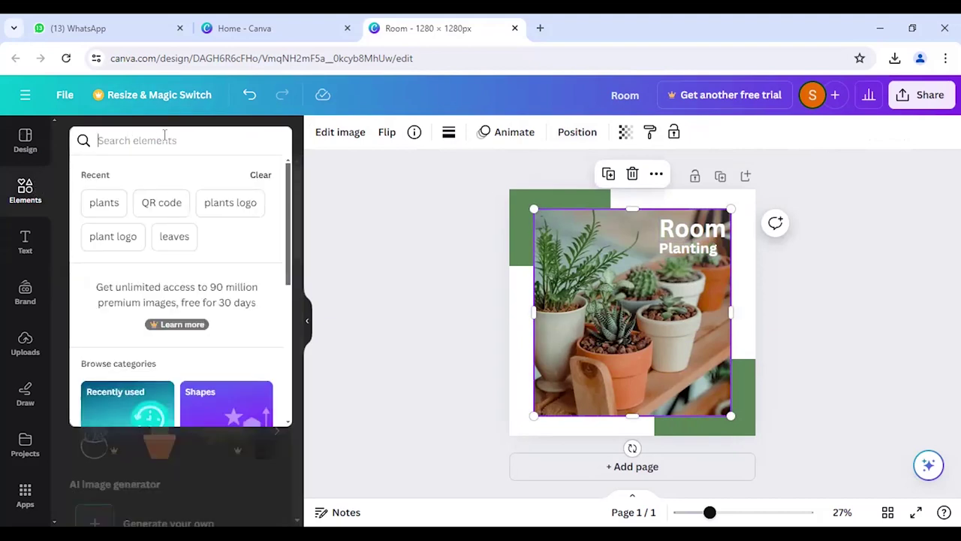
{"action": "type", "text": "plant"}
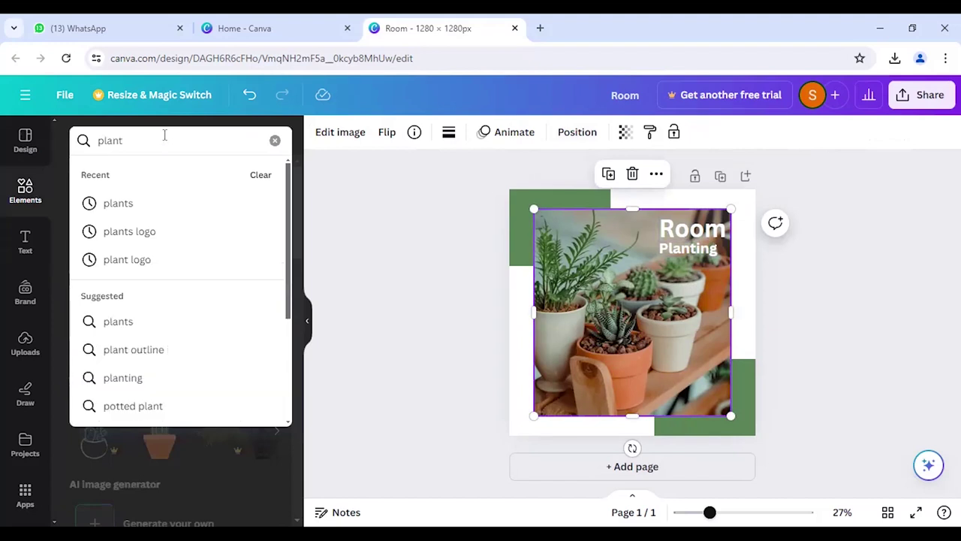
{"action": "type", "text": "s logo"}
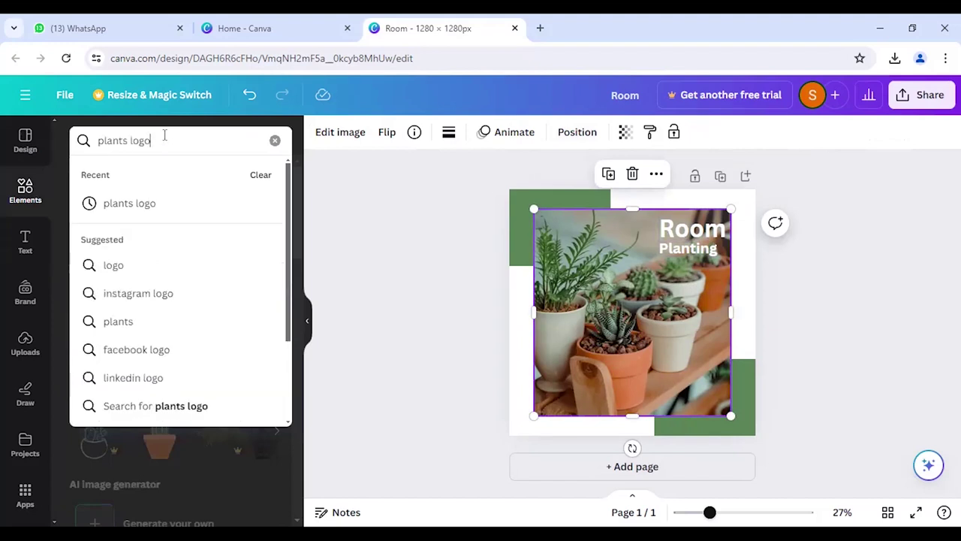
{"action": "key", "text": "Return"}
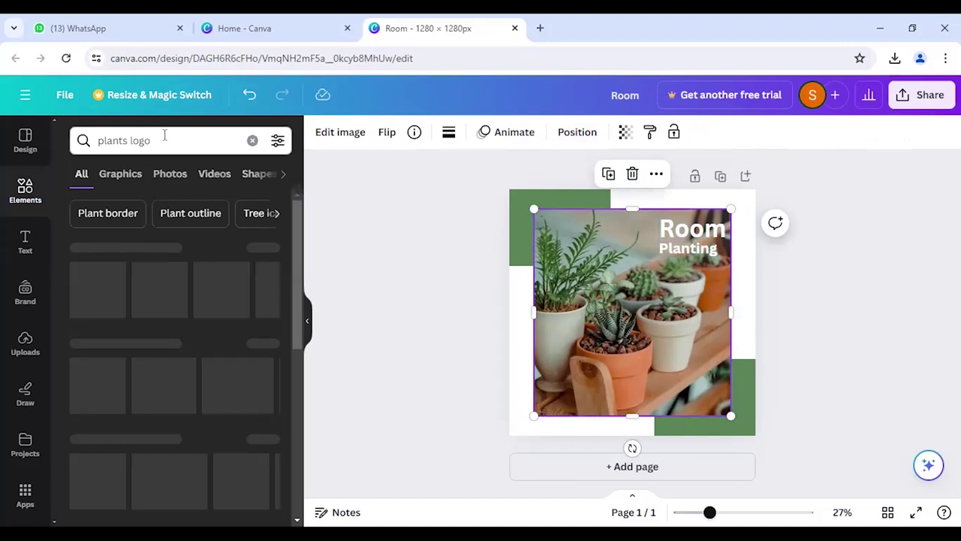
{"action": "left_click", "coordinate": [128, 177]}
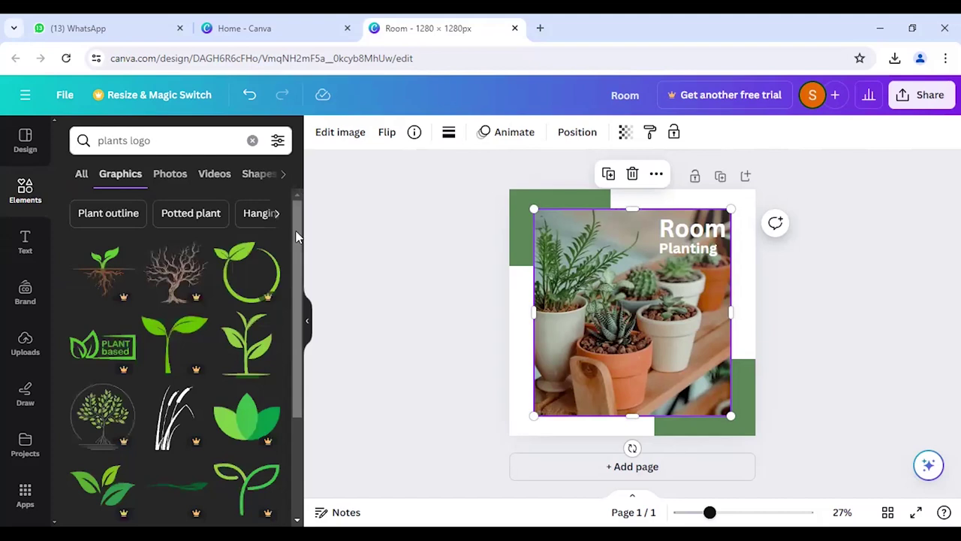
Step: Find the free beige logo graphic of a plant in a vase inside a house-shaped frame and add it to the page
{"action": "scroll", "coordinate": [296, 244], "scroll_direction": "down", "scroll_amount": 1}
{"action": "scroll", "coordinate": [298, 276], "scroll_direction": "down", "scroll_amount": 1}
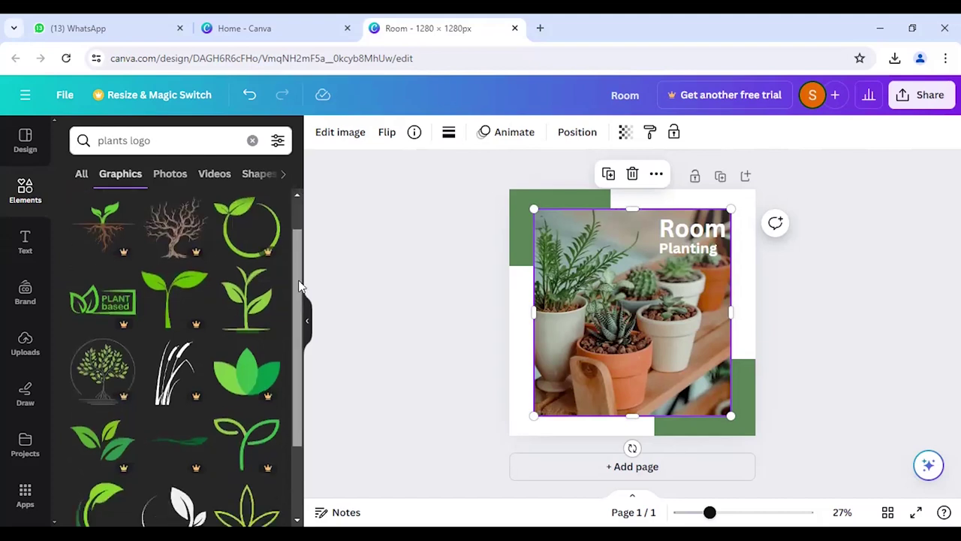
{"action": "scroll", "coordinate": [300, 338], "scroll_direction": "down", "scroll_amount": 3}
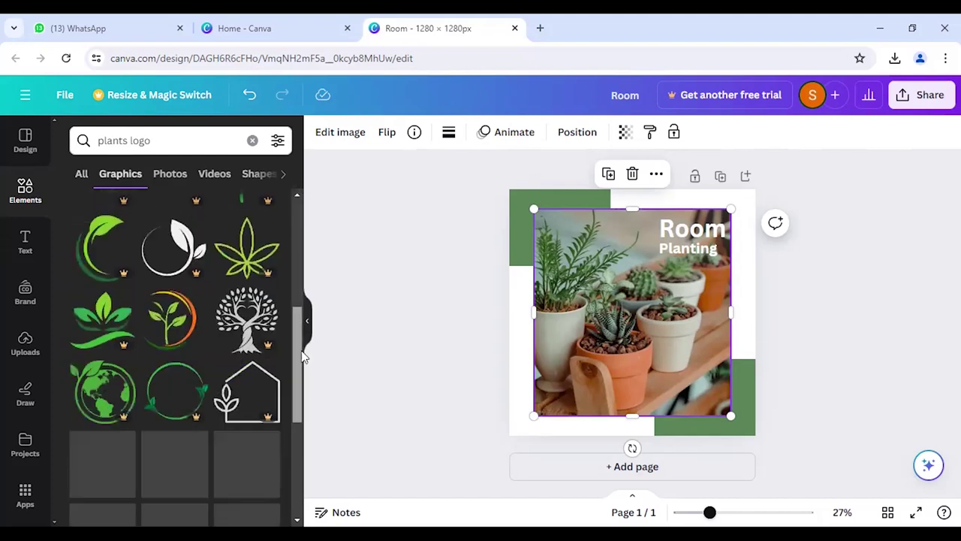
{"action": "scroll", "coordinate": [303, 360], "scroll_direction": "down", "scroll_amount": 1}
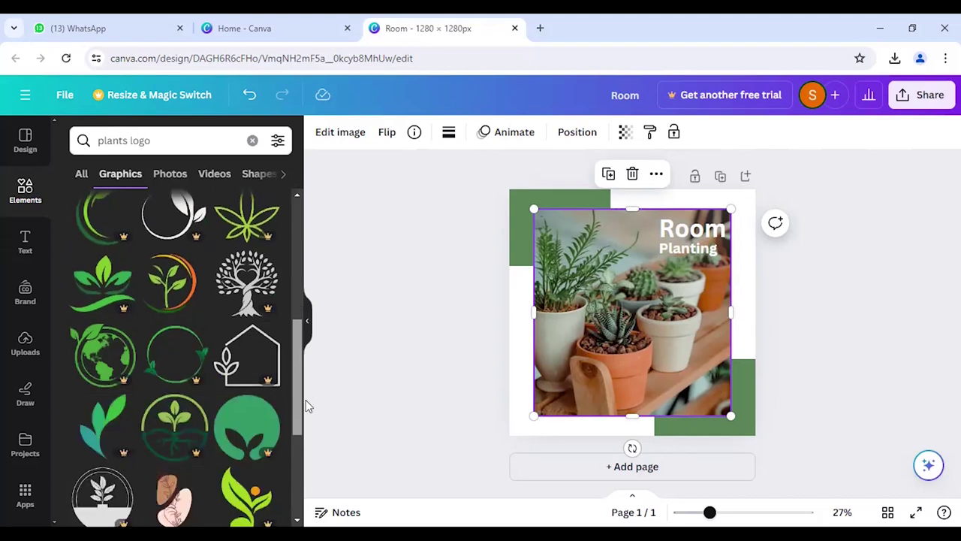
{"action": "scroll", "coordinate": [304, 406], "scroll_direction": "down", "scroll_amount": 2}
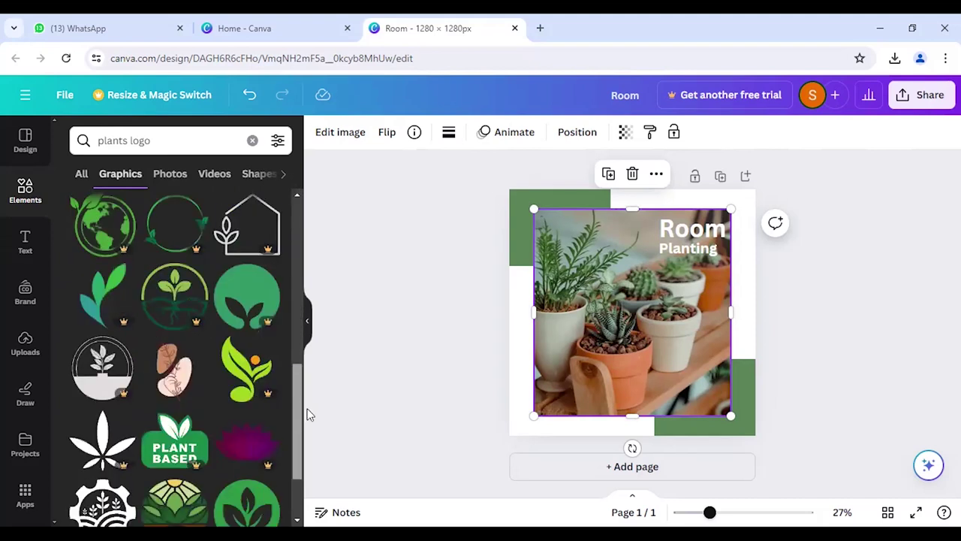
{"action": "left_click", "coordinate": [277, 141]}
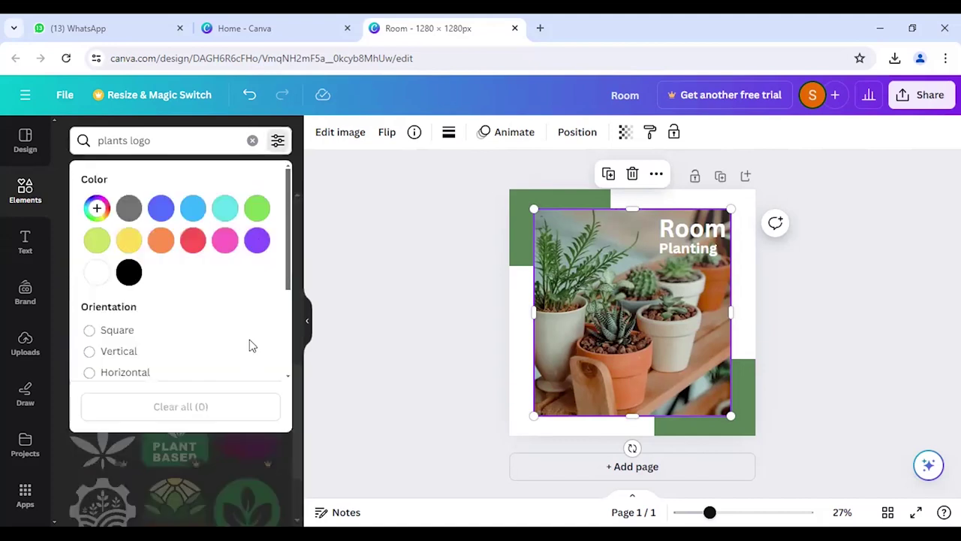
{"action": "scroll", "coordinate": [201, 354], "scroll_direction": "down", "scroll_amount": 2}
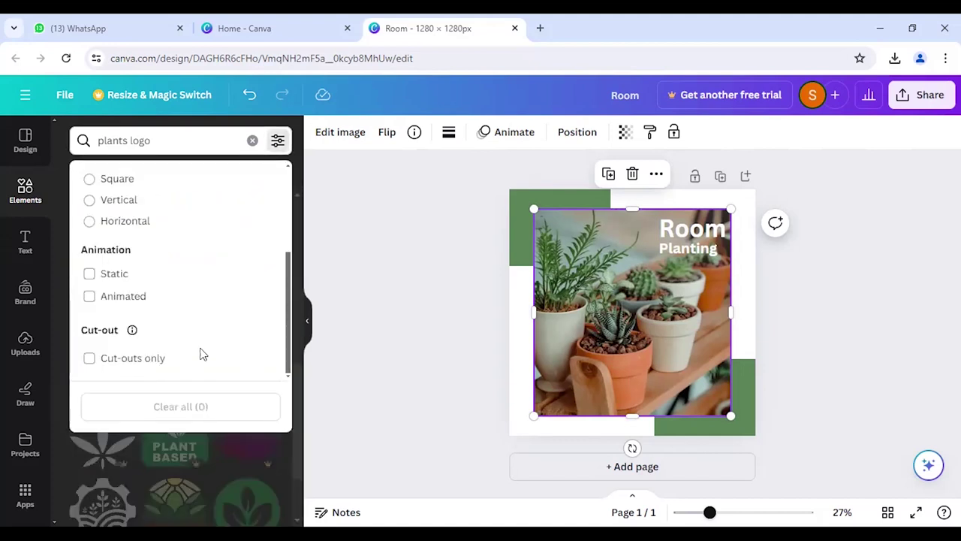
{"action": "left_click", "coordinate": [225, 499]}
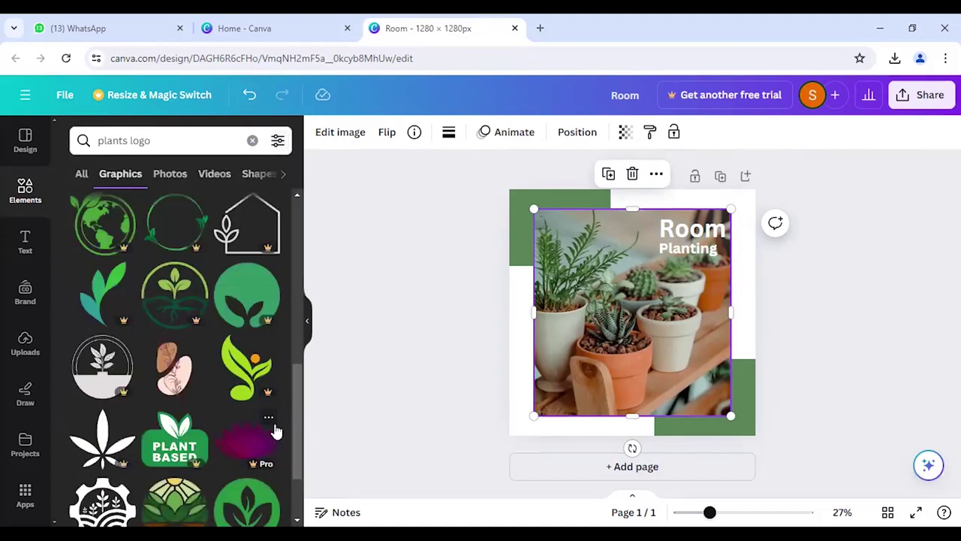
{"action": "left_click_drag", "start_coordinate": [296, 438], "coordinate": [297, 449]}
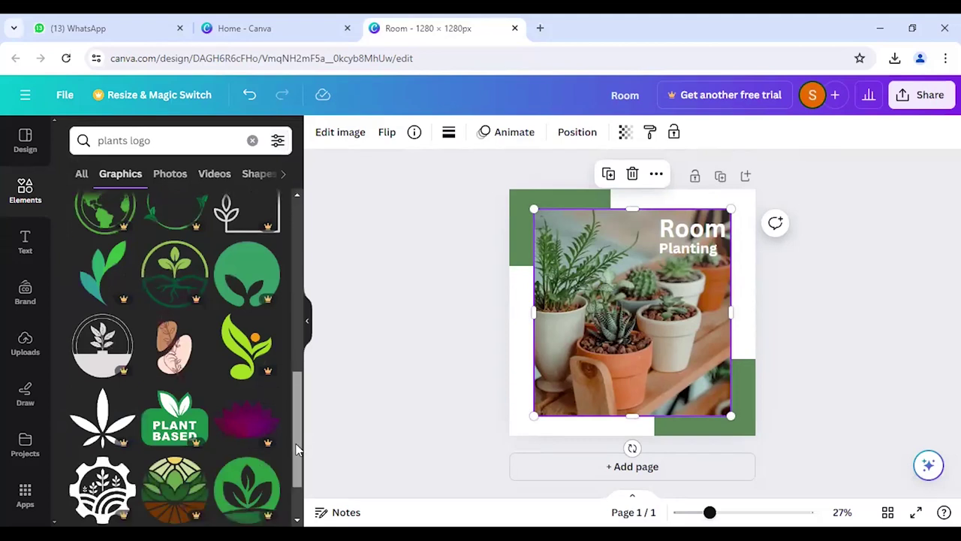
{"action": "scroll", "coordinate": [297, 449], "scroll_direction": "down", "scroll_amount": 1}
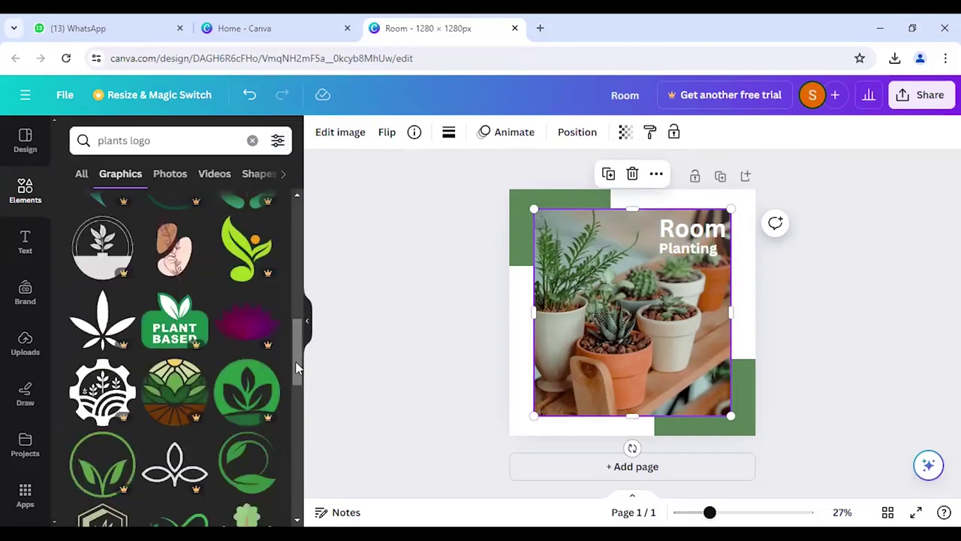
{"action": "scroll", "coordinate": [297, 379], "scroll_direction": "down", "scroll_amount": 2}
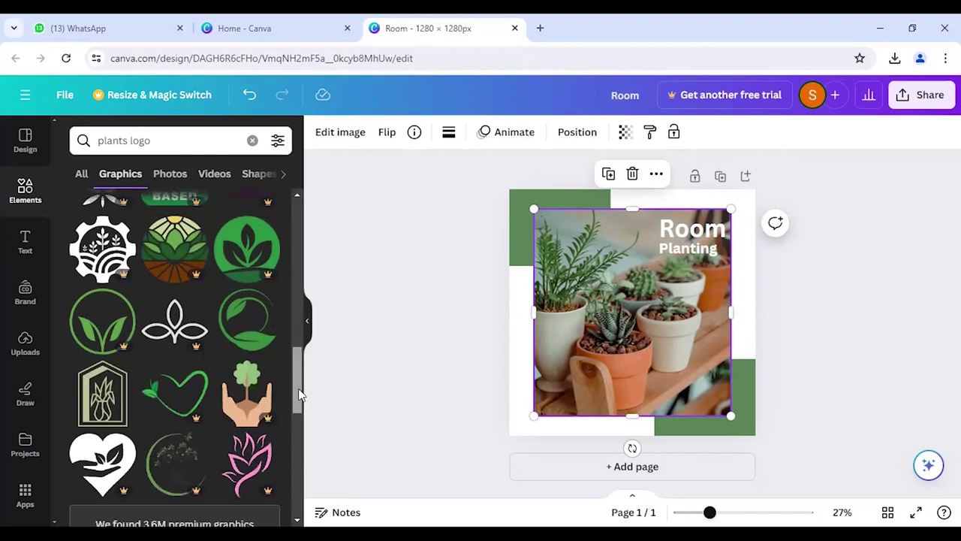
{"action": "scroll", "coordinate": [298, 388], "scroll_direction": "down", "scroll_amount": 1}
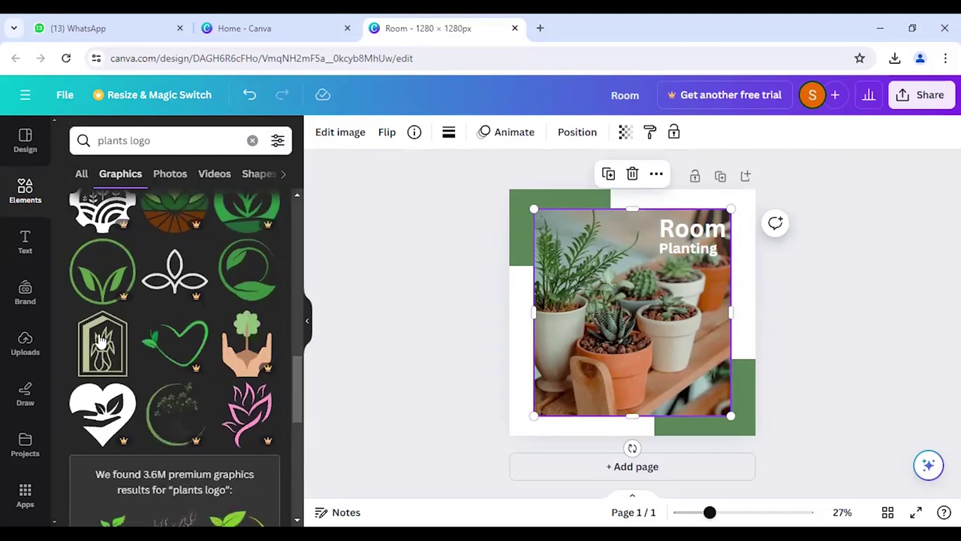
{"action": "mouse_move", "coordinate": [102, 353]}
{"action": "left_click", "coordinate": [101, 353]}
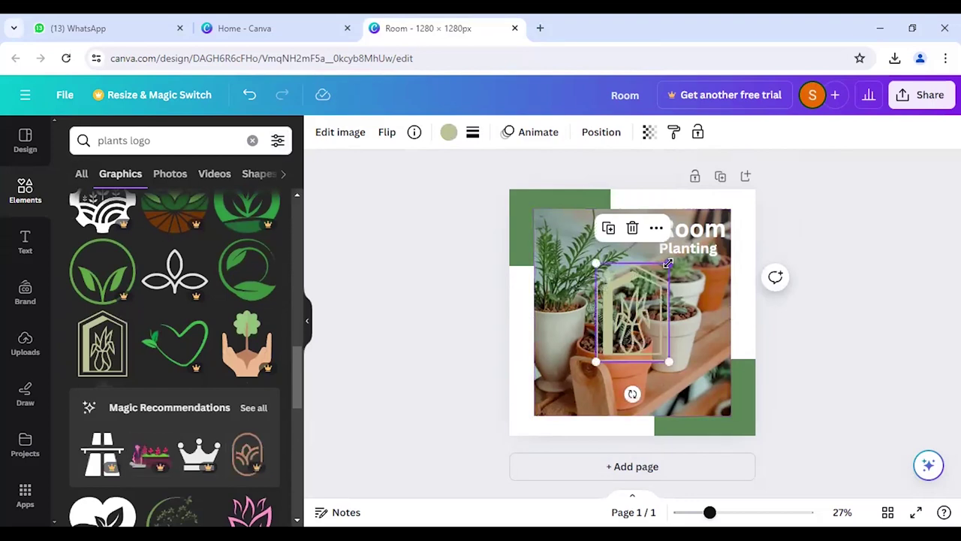
Step: Shrink the plant logo into the photo's lower-right corner and recolor it to a lighter yellow-green
{"action": "left_click_drag", "start_coordinate": [668, 263], "coordinate": [713, 386]}
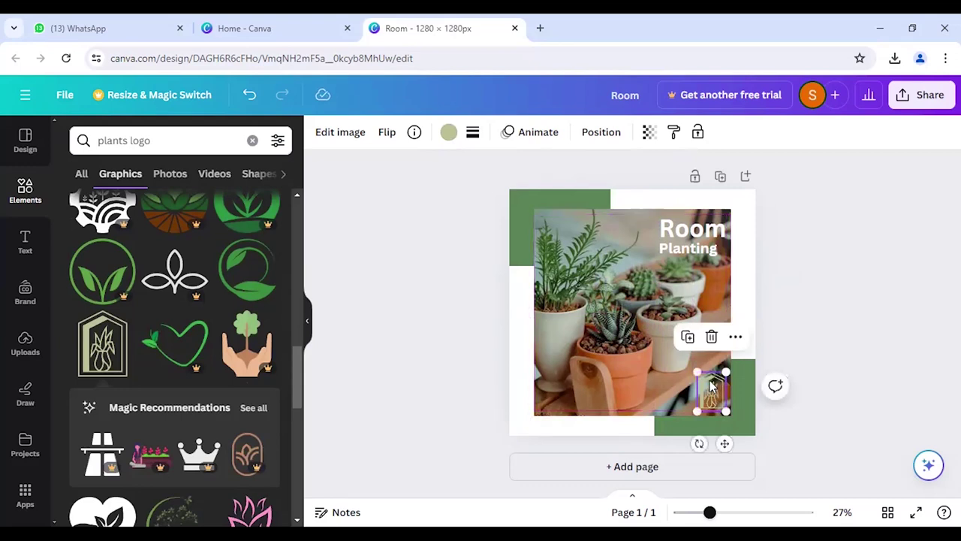
{"action": "left_click", "coordinate": [448, 135]}
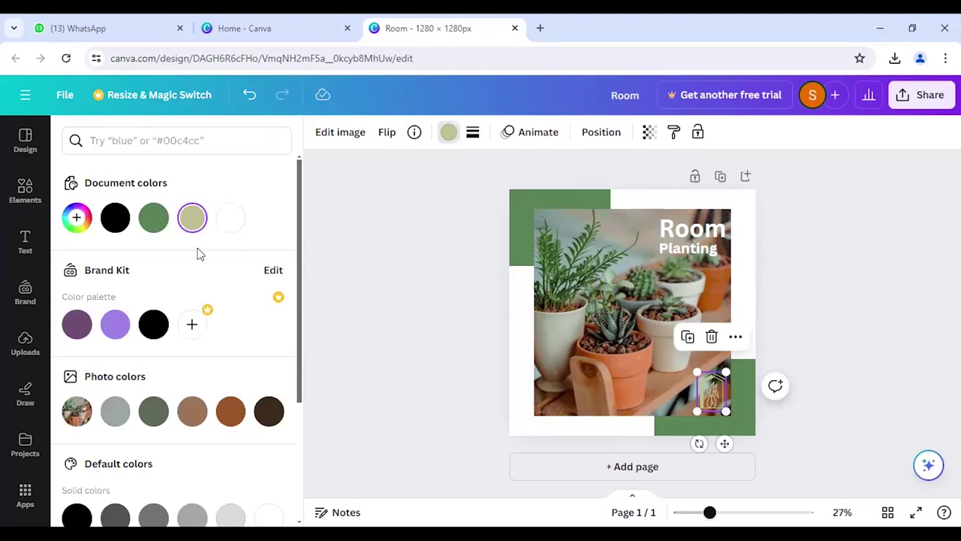
{"action": "left_click", "coordinate": [77, 217]}
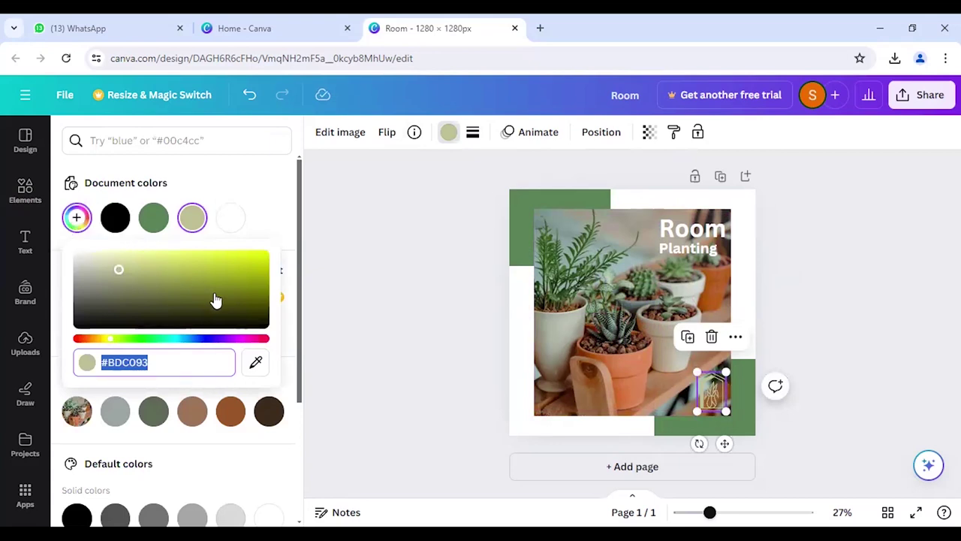
{"action": "left_click_drag", "start_coordinate": [120, 275], "coordinate": [133, 260]}
{"action": "key", "text": "Escape"}
{"action": "key", "text": "Escape"}
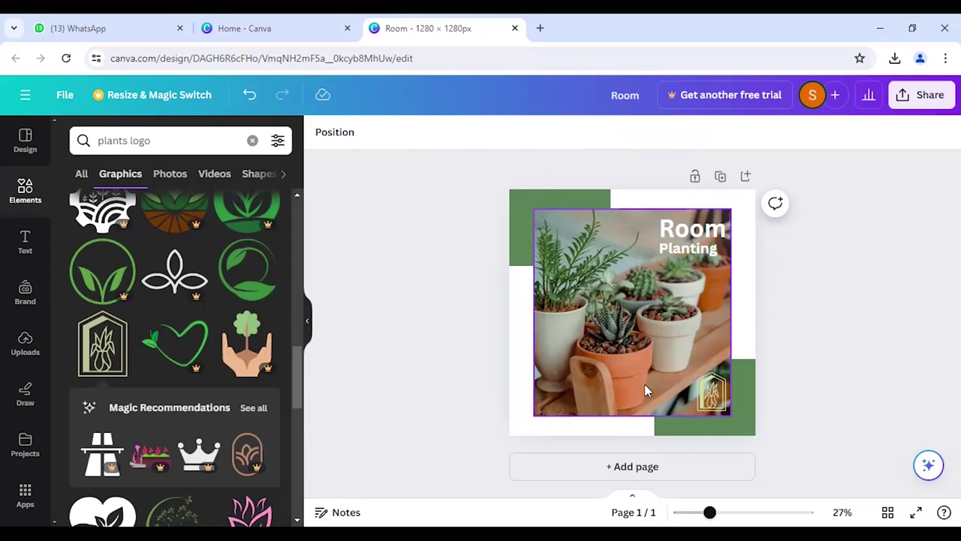
Step: Try recoloring the upper-left green rectangle with the tan #C29A77 sampled from the design
{"action": "left_click", "coordinate": [536, 197]}
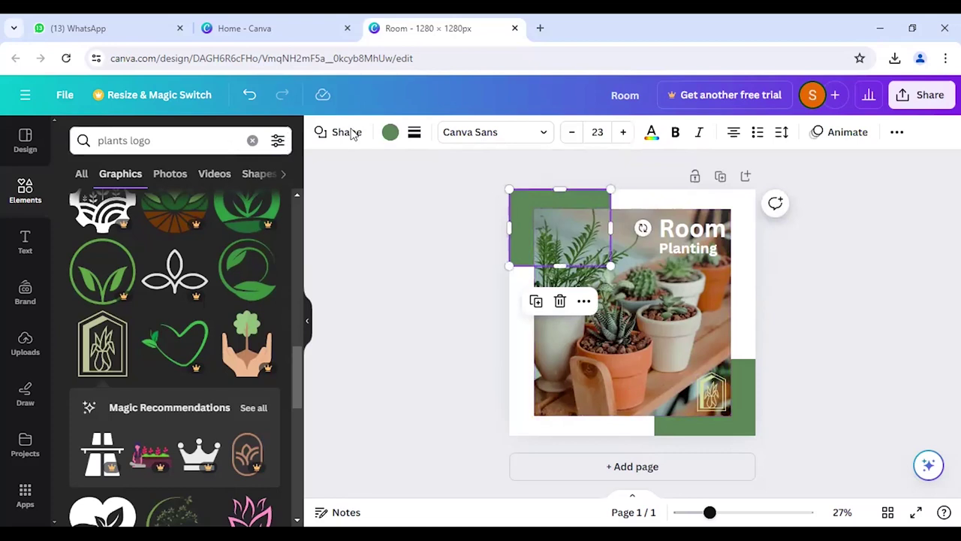
{"action": "left_click", "coordinate": [390, 133]}
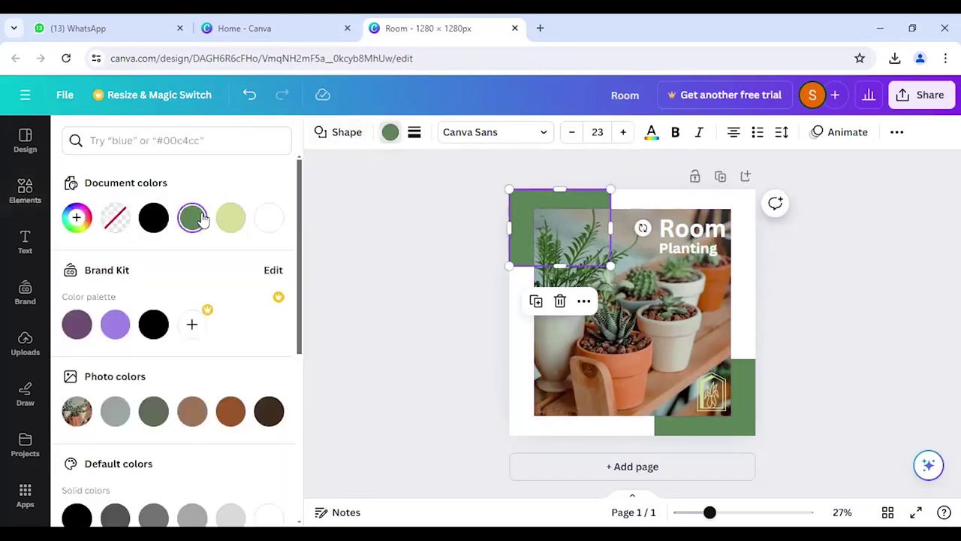
{"action": "left_click", "coordinate": [76, 218]}
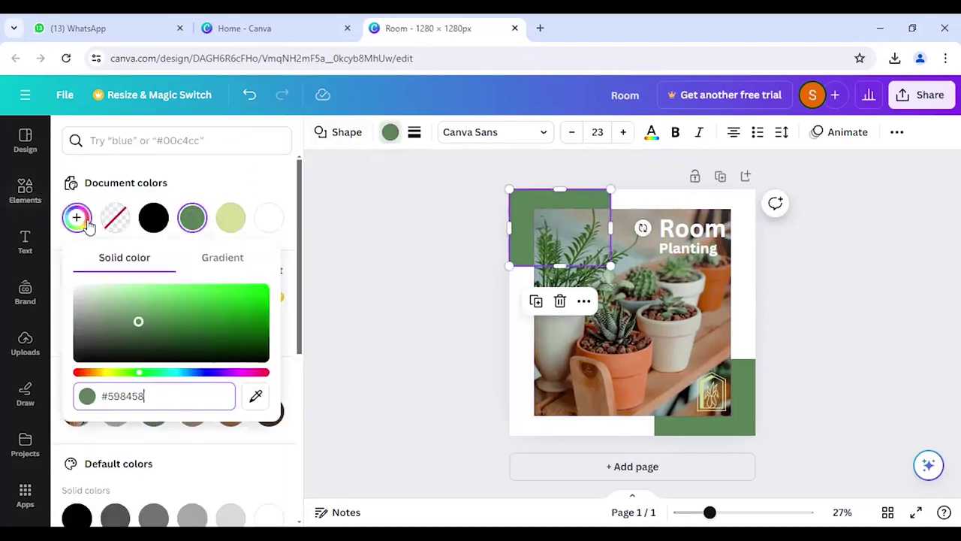
{"action": "left_click", "coordinate": [254, 398]}
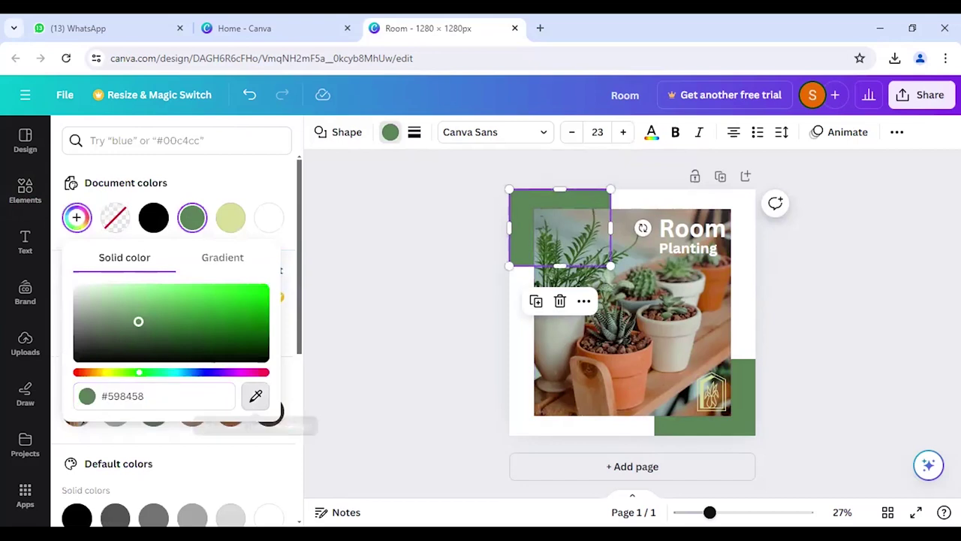
{"action": "left_click", "coordinate": [568, 238]}
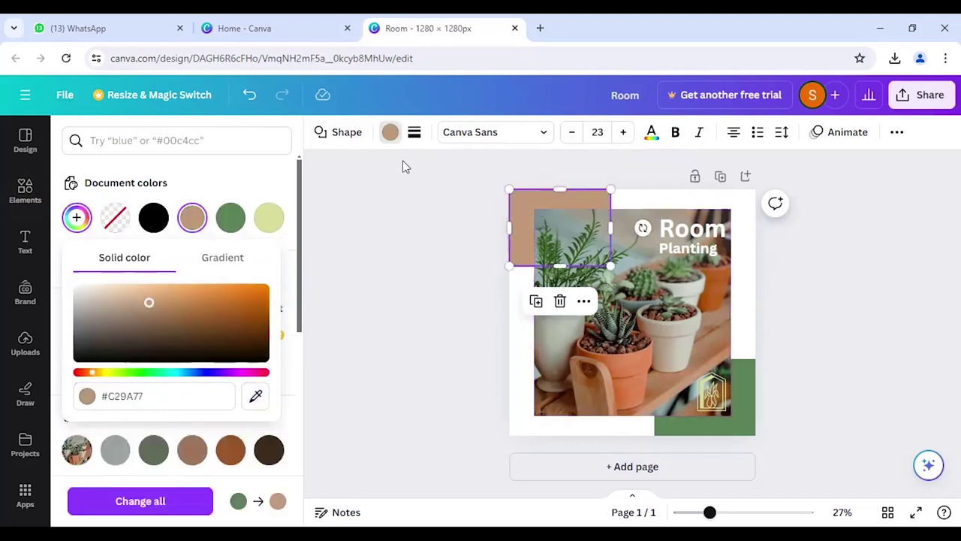
Step: Try the same sampled tan on the lower-right green rectangle
{"action": "left_click", "coordinate": [702, 418]}
{"action": "left_click", "coordinate": [390, 132]}
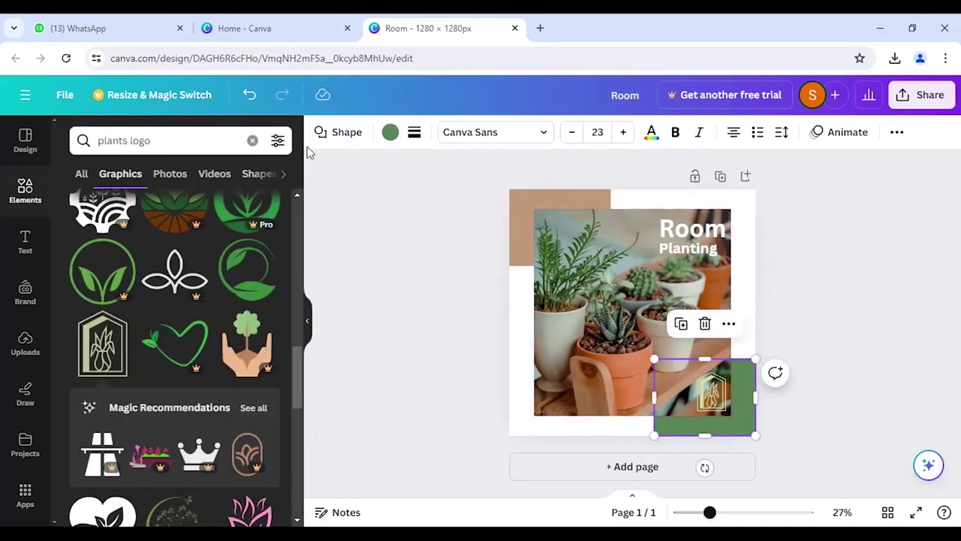
{"action": "left_click", "coordinate": [389, 132]}
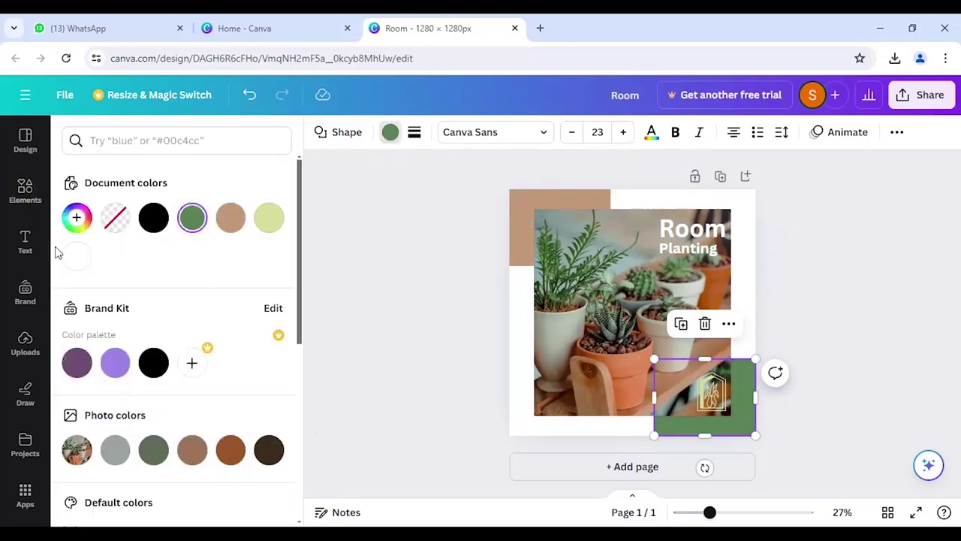
{"action": "left_click", "coordinate": [231, 221]}
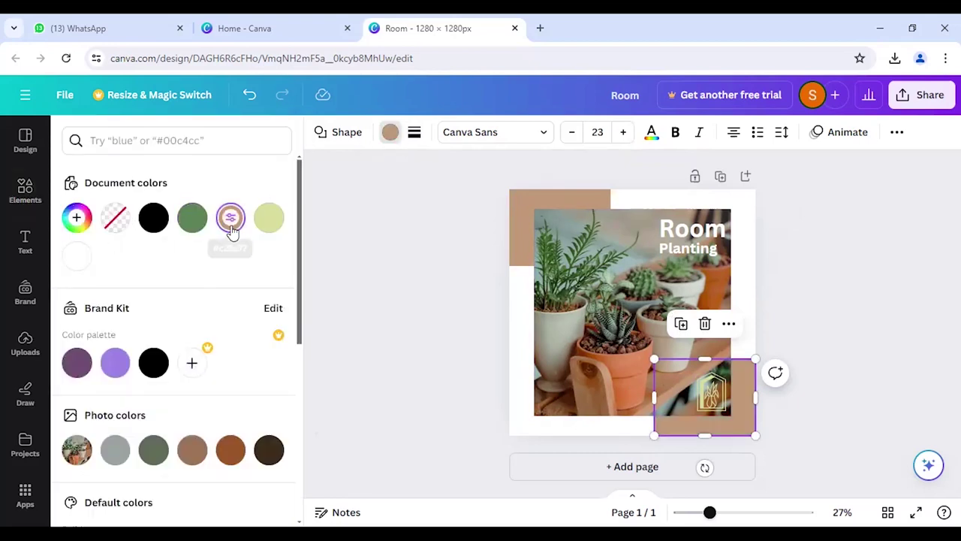
{"action": "key", "text": "Escape"}
{"action": "key", "text": "Escape"}
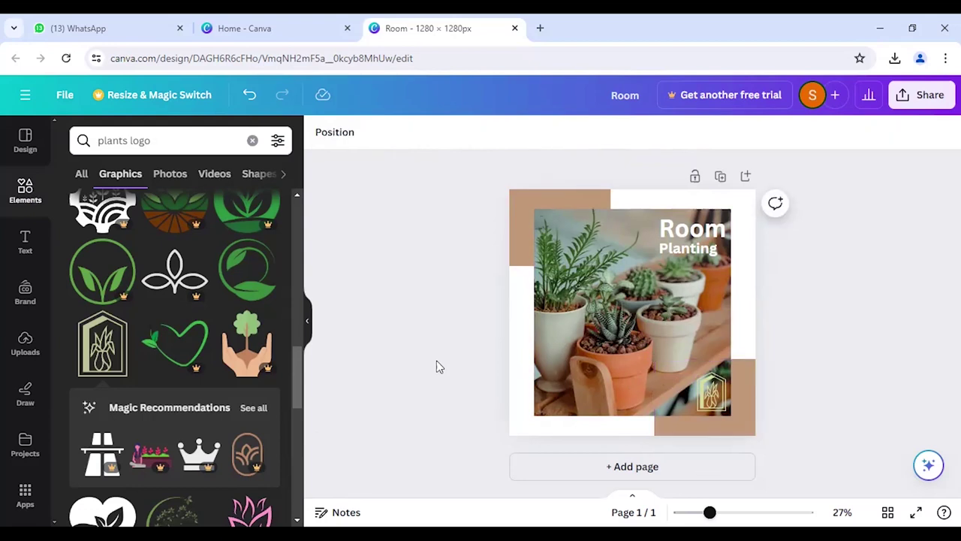
Step: Undo the tan recoloring of both corner rectangles
{"action": "key", "text": "ctrl+z"}
{"action": "key", "text": "ctrl+z"}
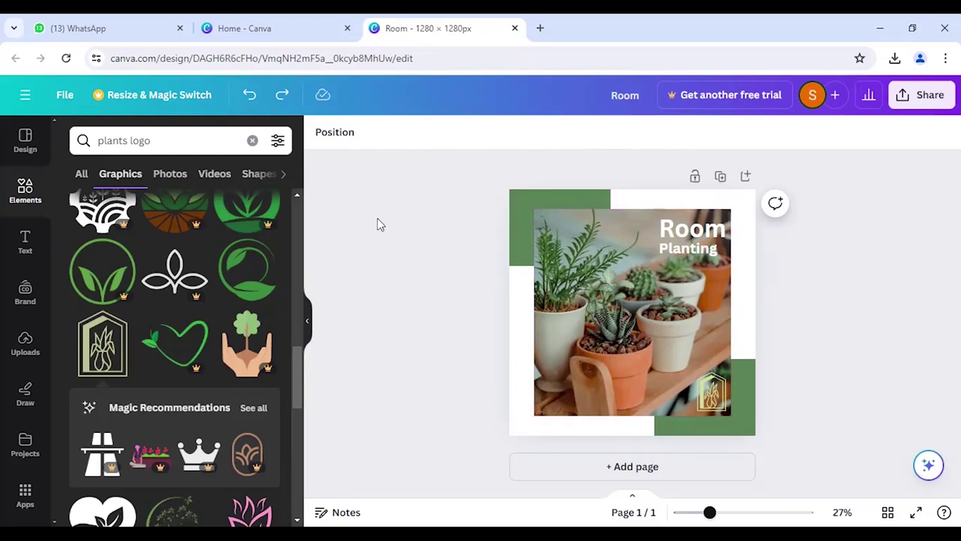
Step: Add a subheading to the page and replace its placeholder text with "Boost Mood"
{"action": "left_click", "coordinate": [28, 244]}
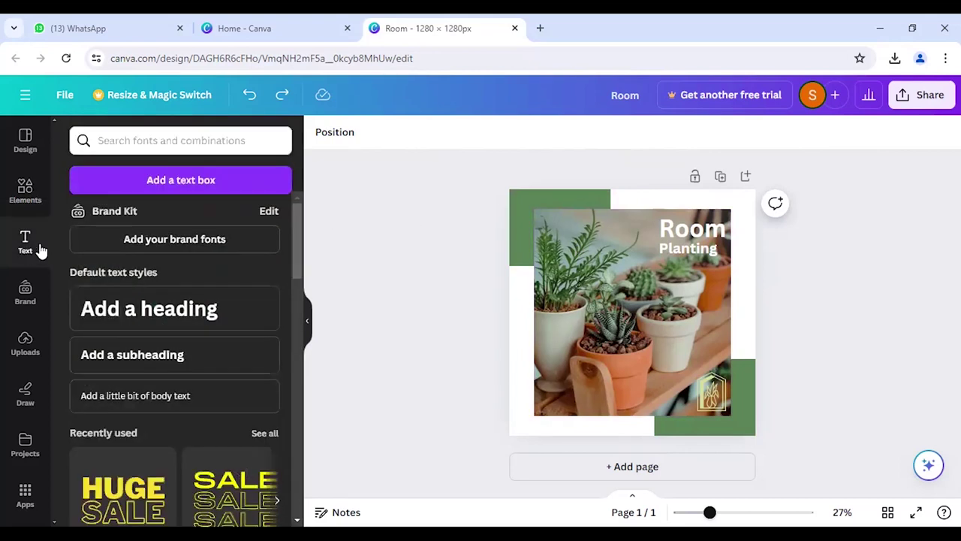
{"action": "left_click", "coordinate": [184, 365]}
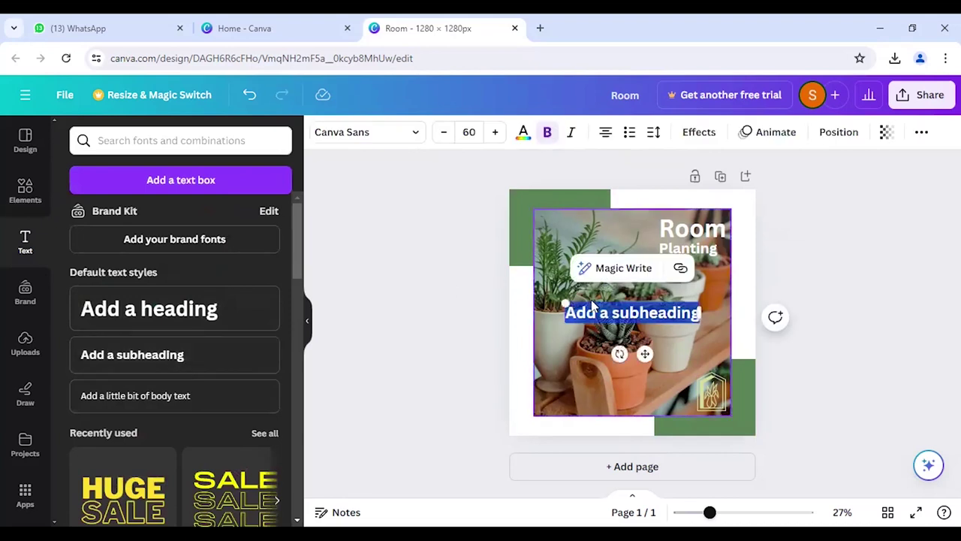
{"action": "left_click", "coordinate": [697, 317]}
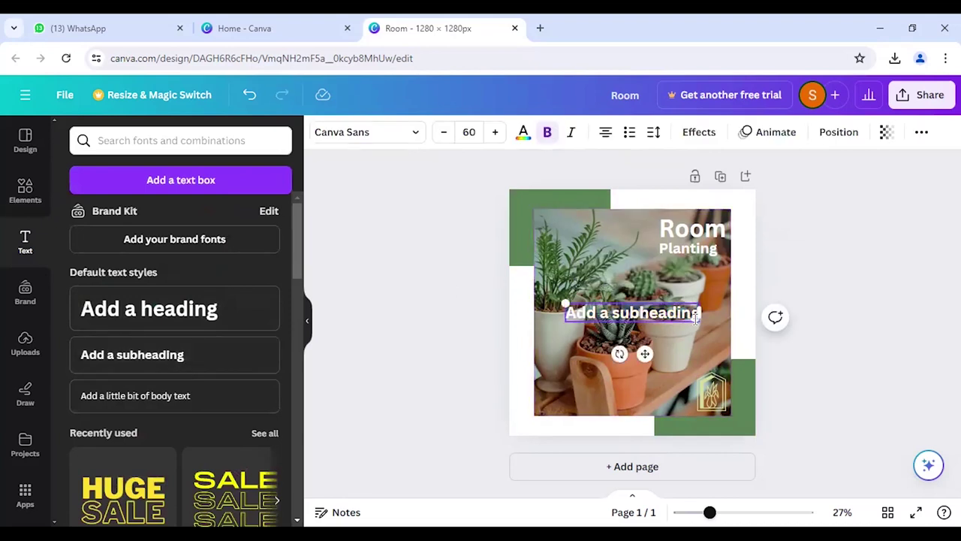
{"action": "left_click_drag", "start_coordinate": [699, 314], "coordinate": [548, 308]}
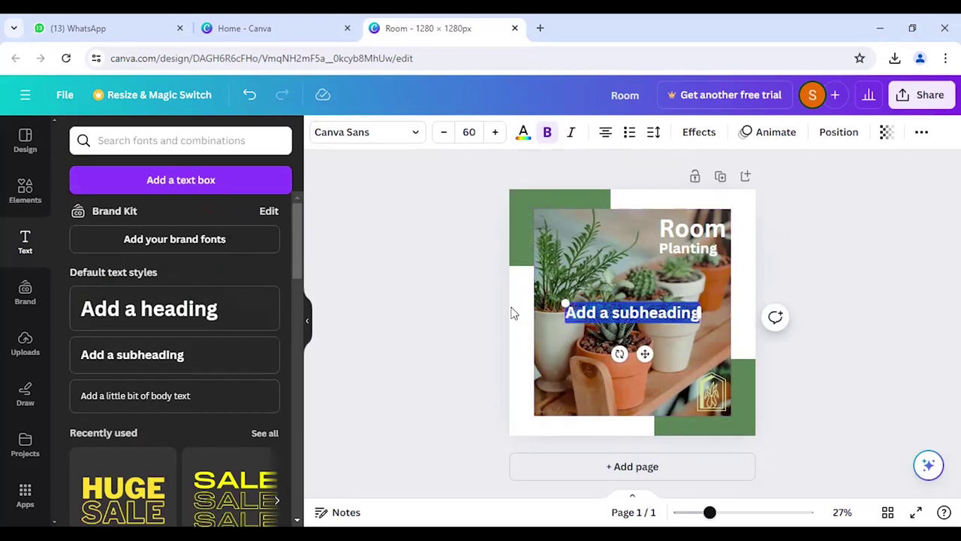
{"action": "key", "text": "BackSpace"}
{"action": "type", "text": "B"}
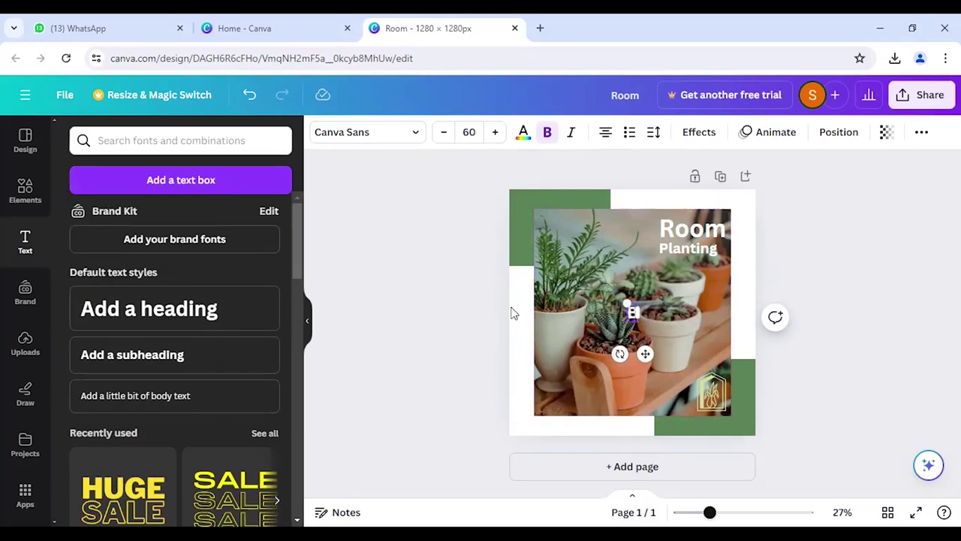
{"action": "type", "text": "oost Mood"}
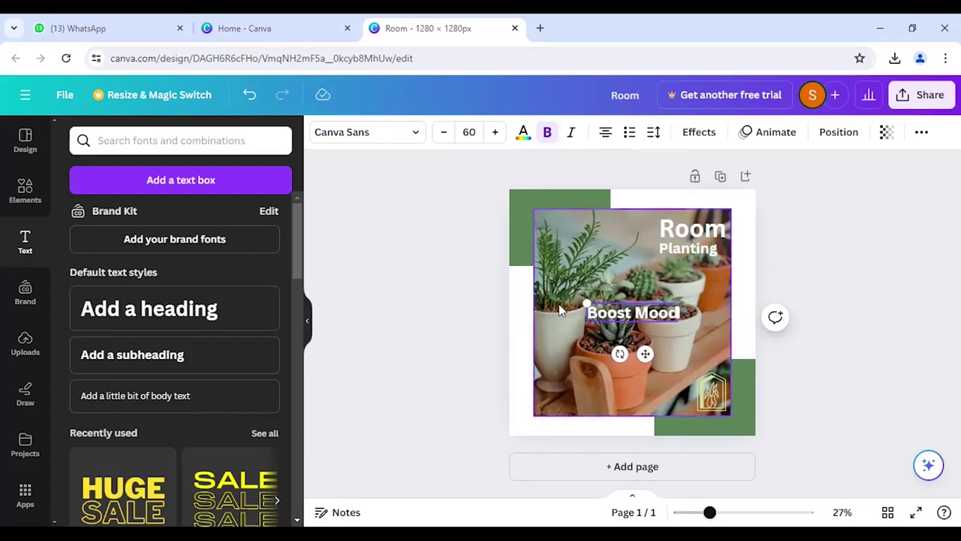
{"action": "left_click", "coordinate": [586, 344]}
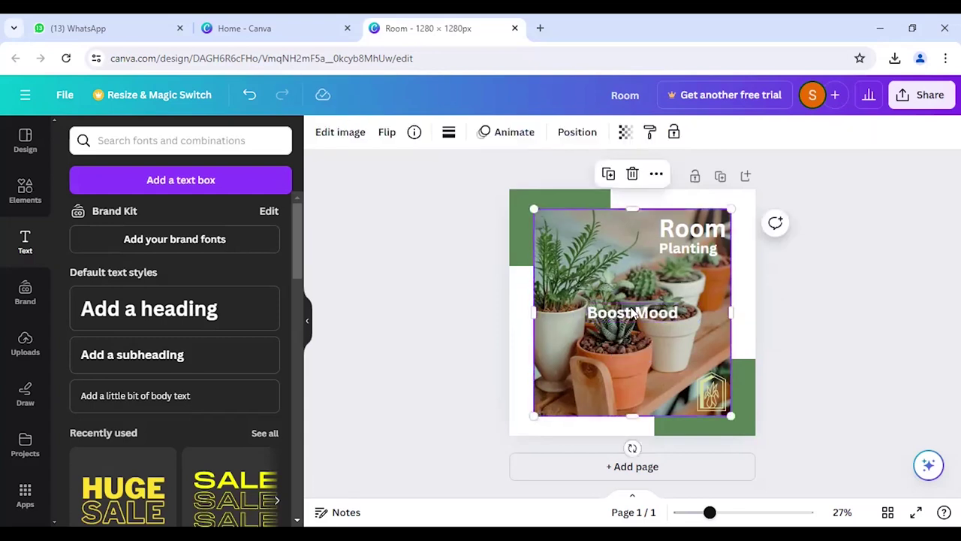
Step: Rotate the "Boost Mood" text to 90° and move it onto the white margin right of the photo
{"action": "left_click", "coordinate": [633, 310]}
{"action": "left_click_drag", "start_coordinate": [633, 311], "coordinate": [712, 306]}
{"action": "left_click_drag", "start_coordinate": [696, 349], "coordinate": [664, 292]}
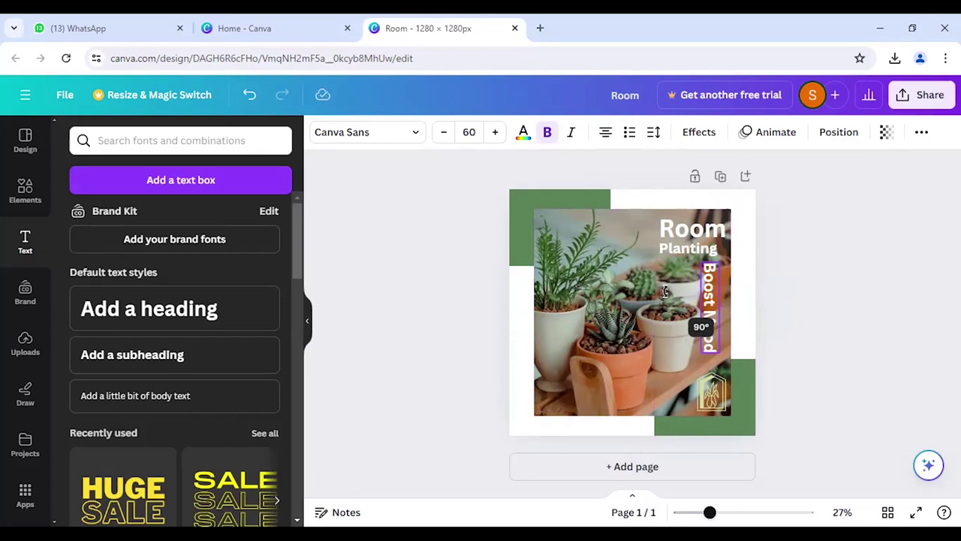
{"action": "left_click_drag", "start_coordinate": [664, 292], "coordinate": [743, 276]}
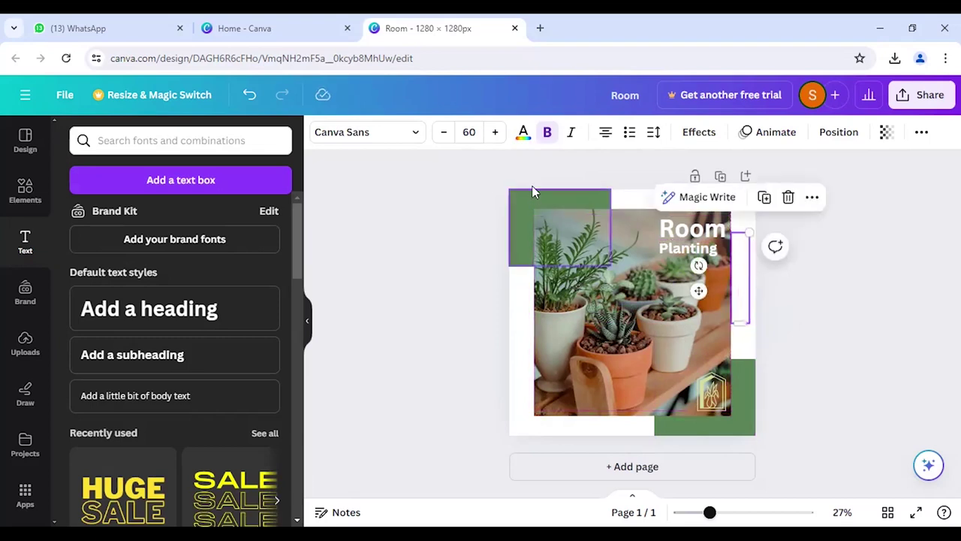
Step: Color the vertical "Boost Mood" text black
{"action": "left_click", "coordinate": [524, 133]}
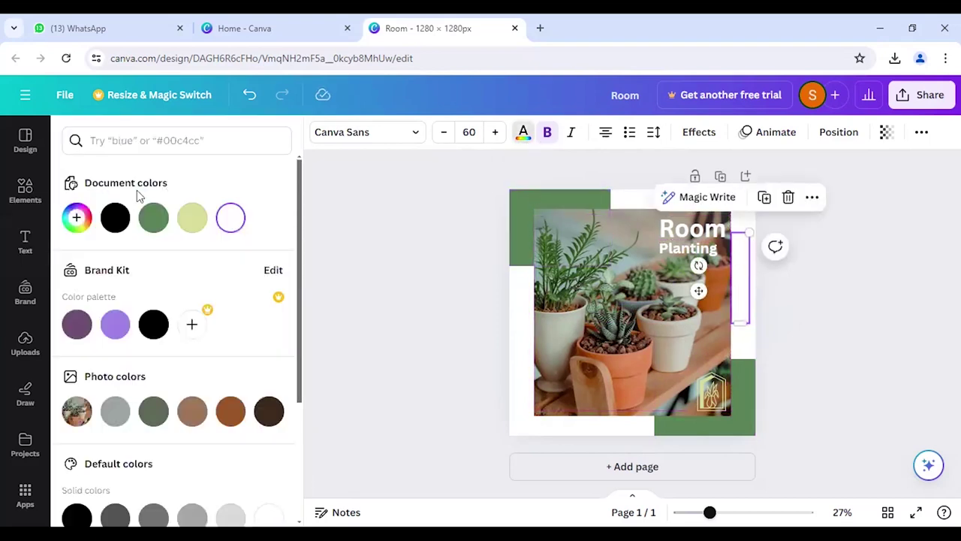
{"action": "left_click", "coordinate": [115, 218]}
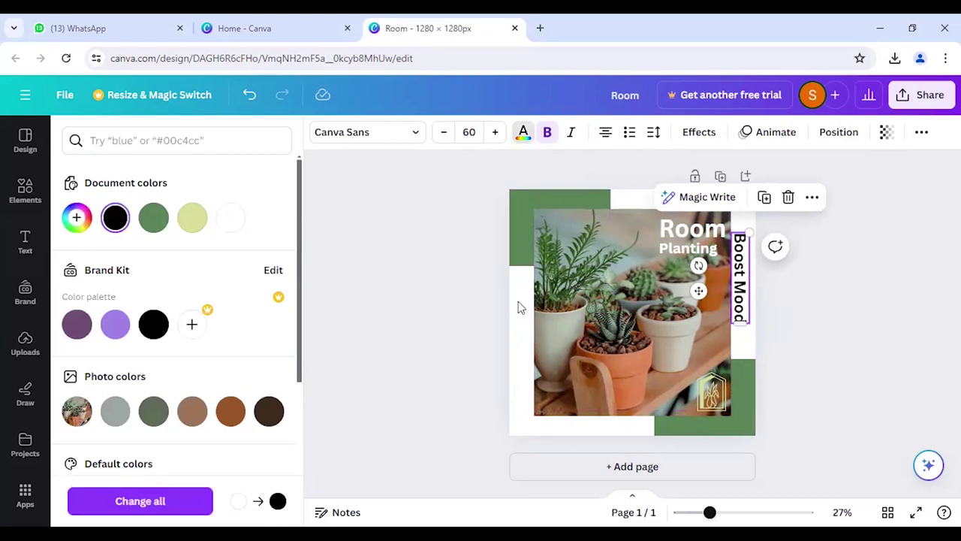
{"action": "left_click", "coordinate": [743, 281]}
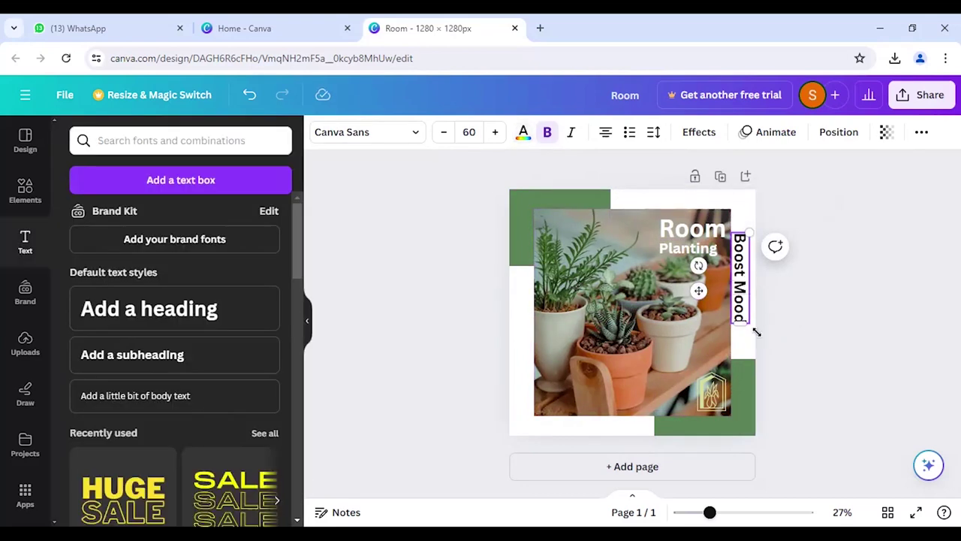
Step: Nudge the vertical "Boost Mood" text slightly right and down the white margin until it sits just above the lower-right rectangle
{"action": "left_click_drag", "start_coordinate": [747, 311], "coordinate": [748, 313]}
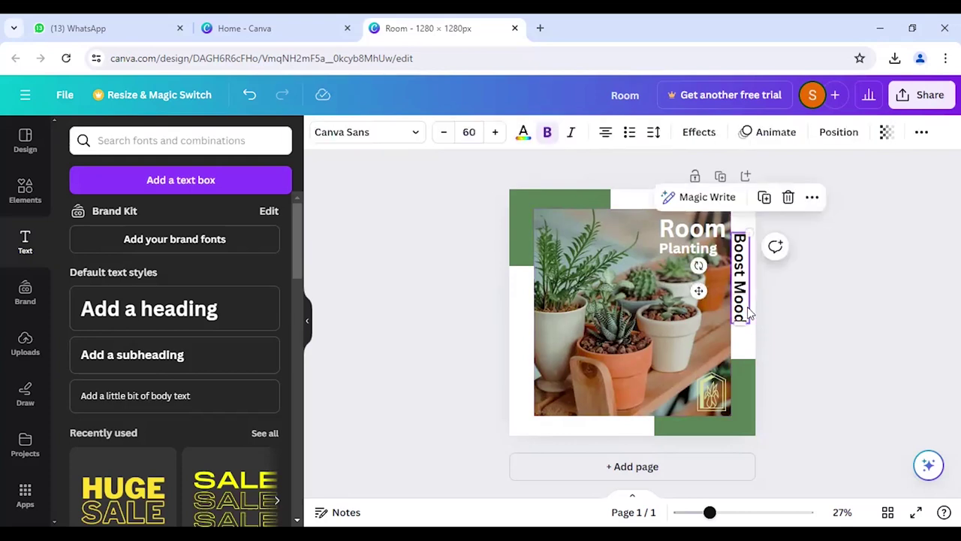
{"action": "key", "text": "Right"}
{"action": "key", "text": "Right"}
{"action": "key", "text": "Right"}
{"action": "key", "text": "Right"}
{"action": "key", "text": "Right"}
{"action": "key", "text": "Down"}
{"action": "key", "text": "Down"}
{"action": "key", "text": "Down"}
{"action": "key", "text": "Down"}
{"action": "key", "text": "Down"}
{"action": "key", "text": "Down"}
{"action": "key", "text": "Down"}
{"action": "key", "text": "Down"}
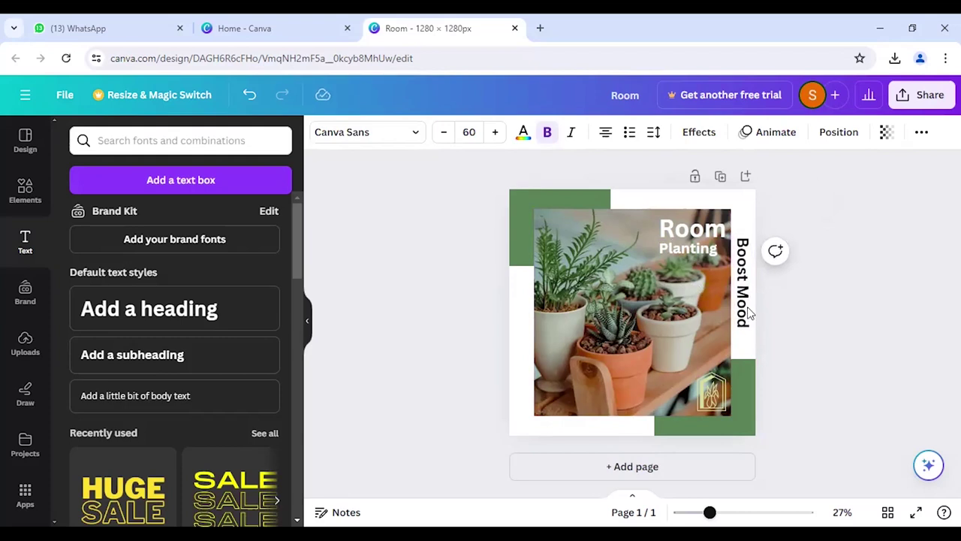
{"action": "key", "text": "Down"}
{"action": "key", "text": "Down"}
{"action": "key", "text": "Down"}
{"action": "key", "text": "Down"}
{"action": "key", "text": "Down"}
{"action": "key", "text": "Down"}
{"action": "key", "text": "Down"}
{"action": "key", "text": "Down"}
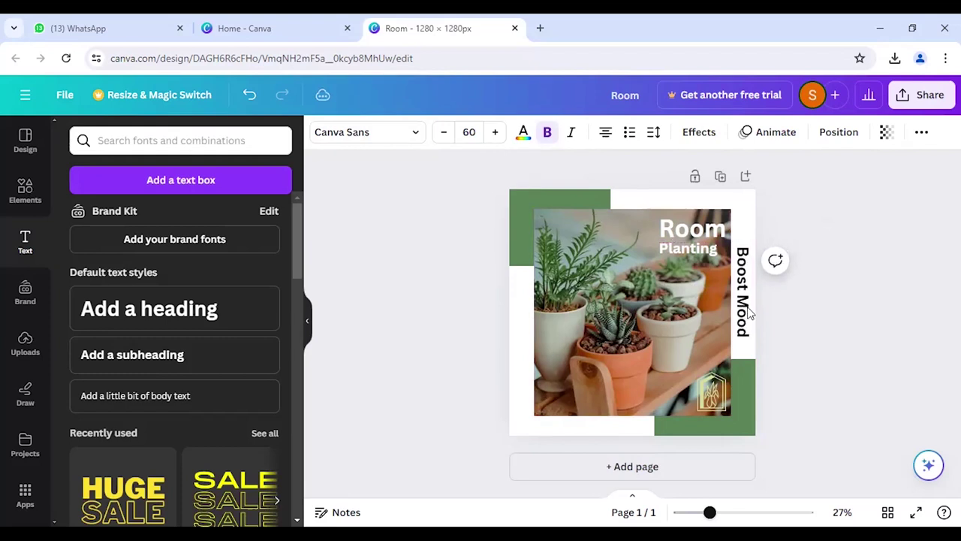
{"action": "key", "text": "Down"}
{"action": "key", "text": "Down"}
{"action": "key", "text": "Down"}
{"action": "key", "text": "Down"}
{"action": "key", "text": "Down"}
{"action": "key", "text": "Down"}
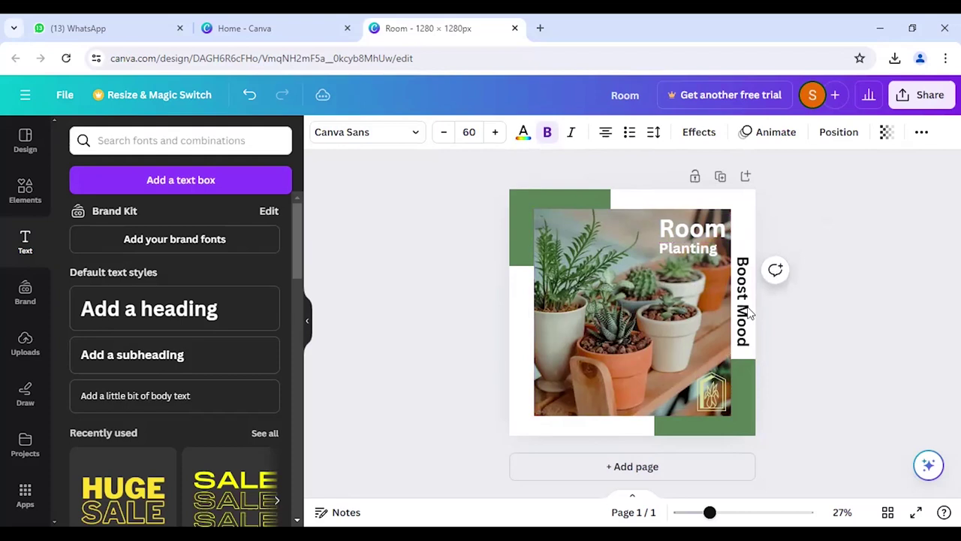
Step: Duplicate the "Boost Mood" text onto the lower part of the left white margin and rotate the copy to -90°
{"action": "left_click", "coordinate": [741, 315]}
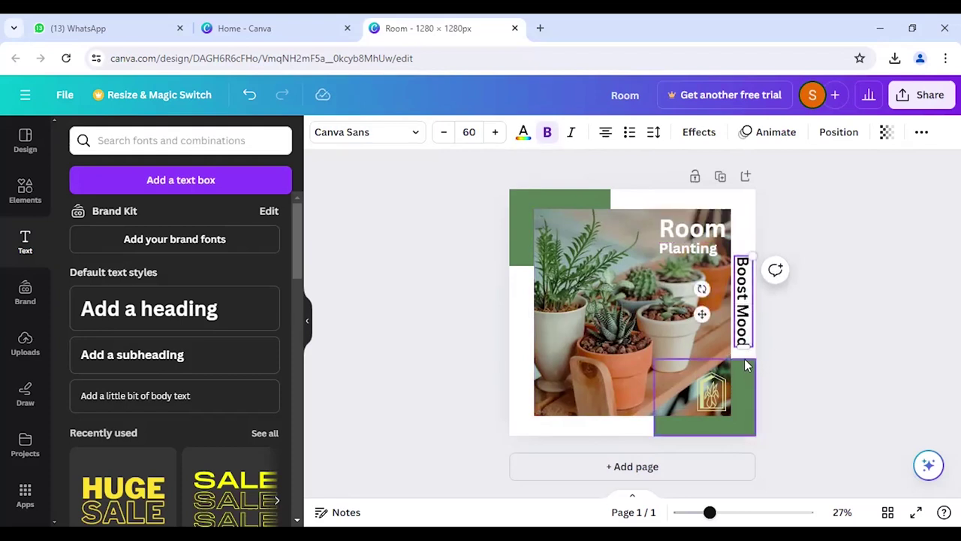
{"action": "left_click", "coordinate": [749, 234]}
{"action": "left_click", "coordinate": [745, 281]}
{"action": "left_click_drag", "start_coordinate": [746, 280], "coordinate": [518, 341]}
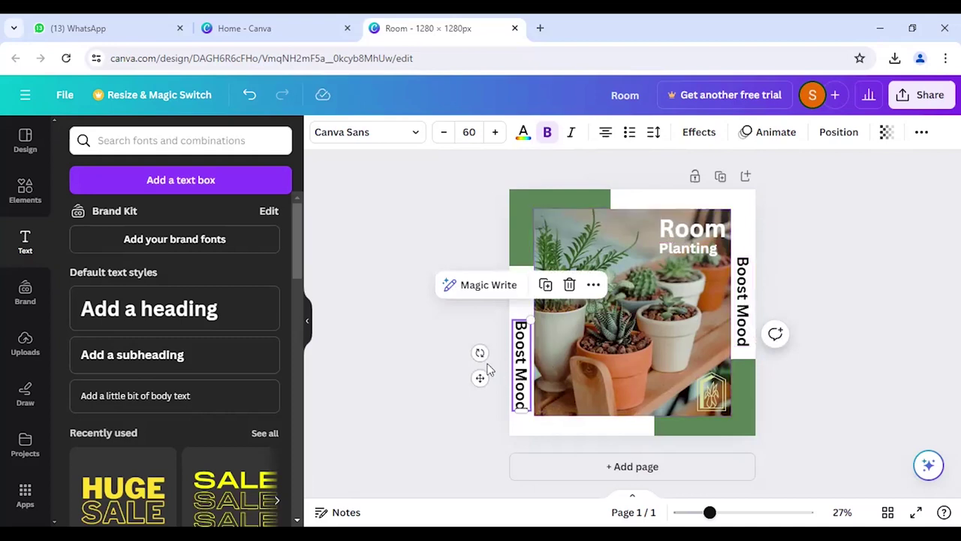
{"action": "left_click_drag", "start_coordinate": [478, 353], "coordinate": [535, 364]}
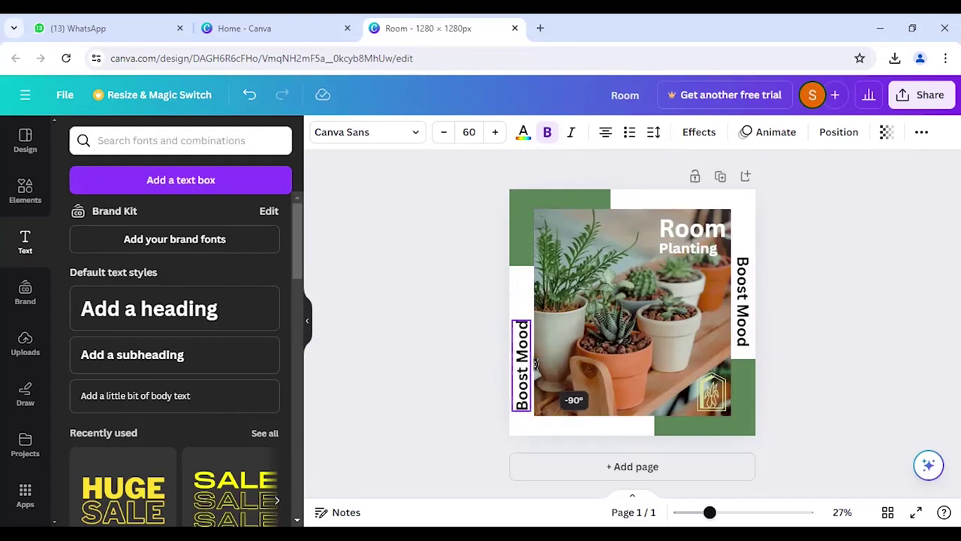
{"action": "left_click_drag", "start_coordinate": [536, 364], "coordinate": [536, 365]}
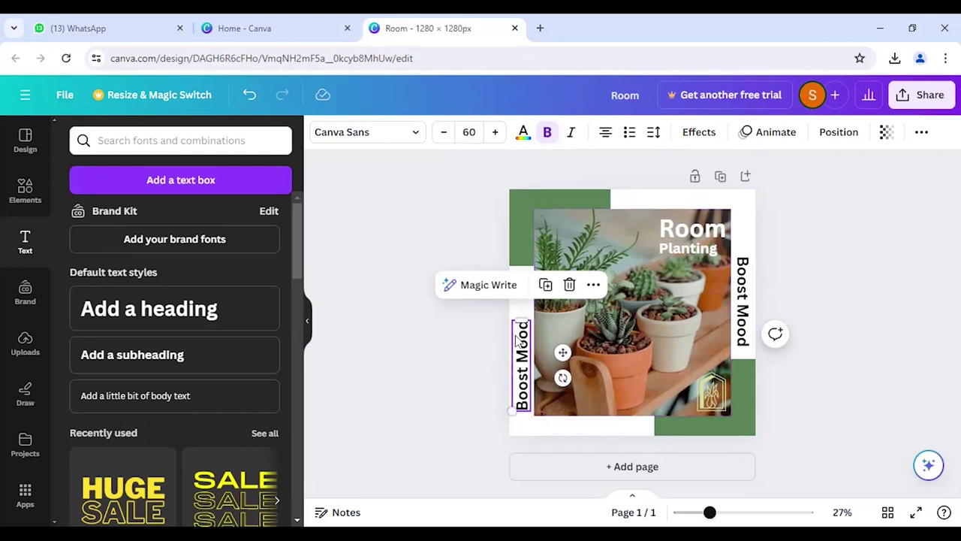
Step: Replace the duplicated vertical "Boost Mood" text on the left white margin with "Purify air"
{"action": "left_click", "coordinate": [481, 353]}
{"action": "left_click", "coordinate": [524, 375]}
{"action": "left_click", "coordinate": [523, 376]}
{"action": "left_click", "coordinate": [523, 375]}
{"action": "left_click", "coordinate": [523, 376]}
{"action": "left_click", "coordinate": [524, 376]}
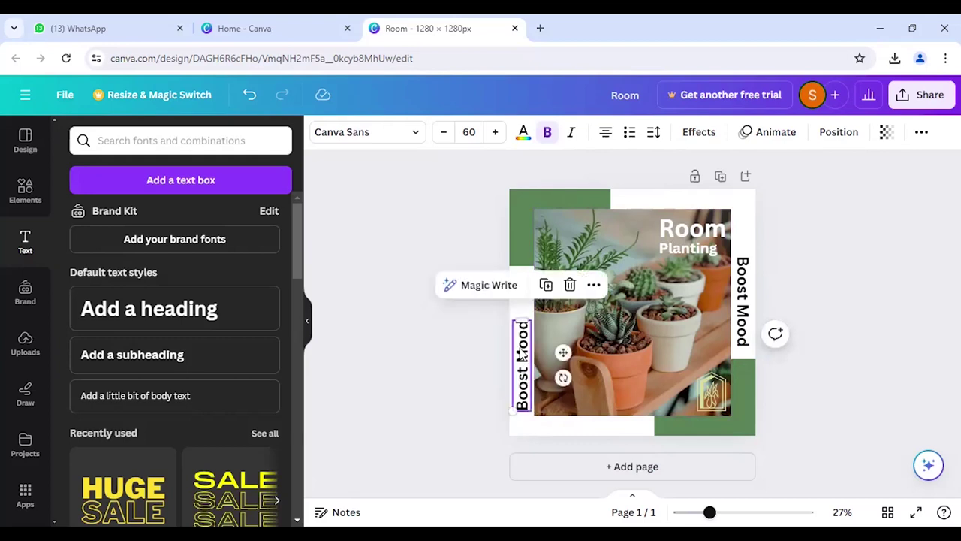
{"action": "double_click", "coordinate": [523, 339]}
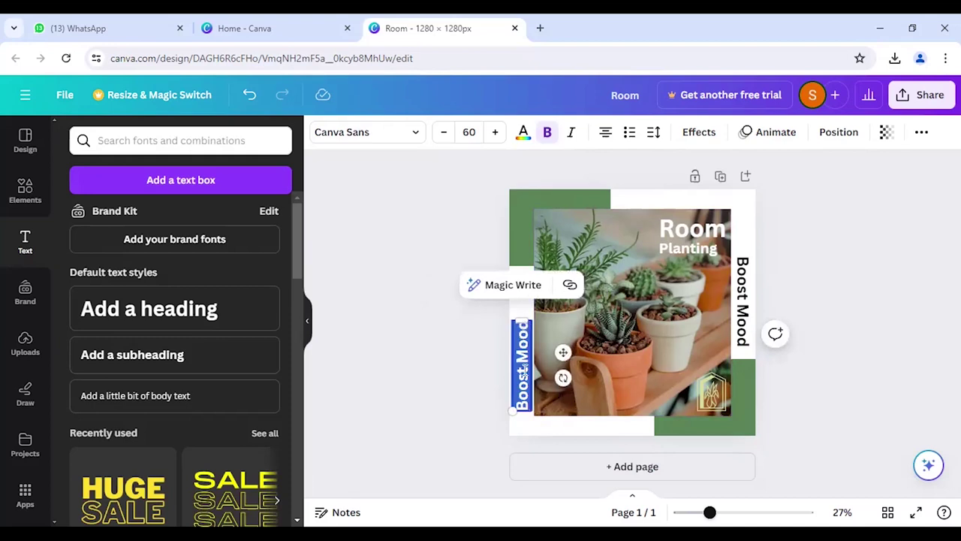
{"action": "key", "text": "BackSpace"}
{"action": "type", "text": "Buri"}
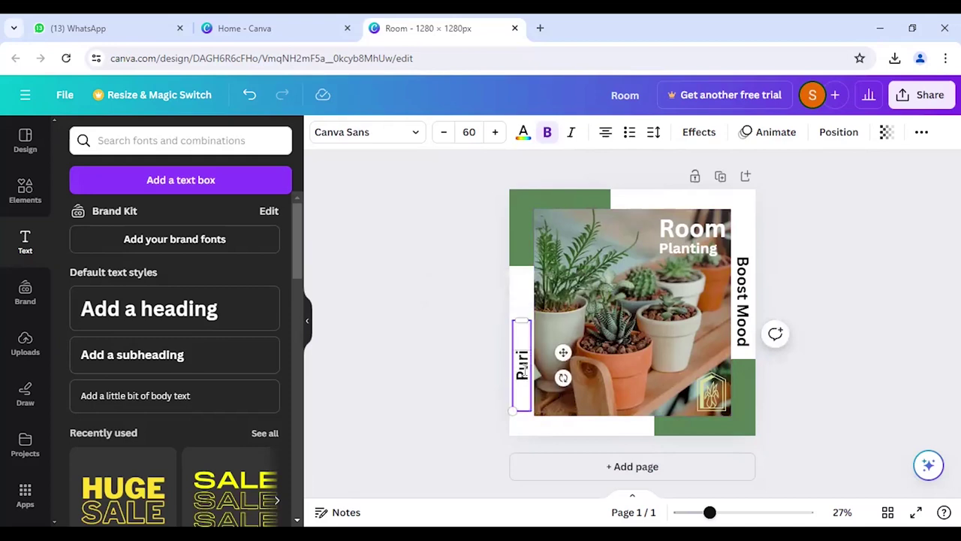
{"action": "type", "text": "fy air"}
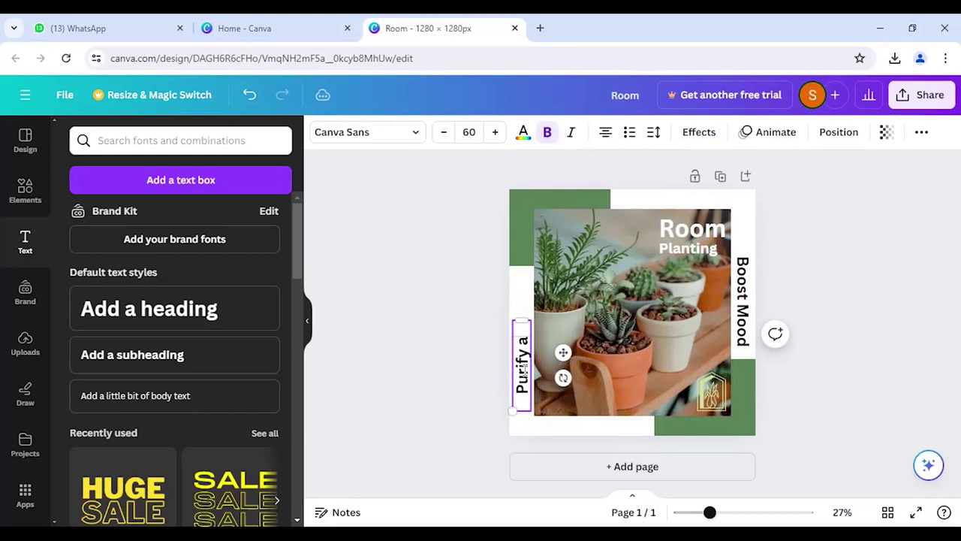
{"action": "left_click", "coordinate": [471, 348]}
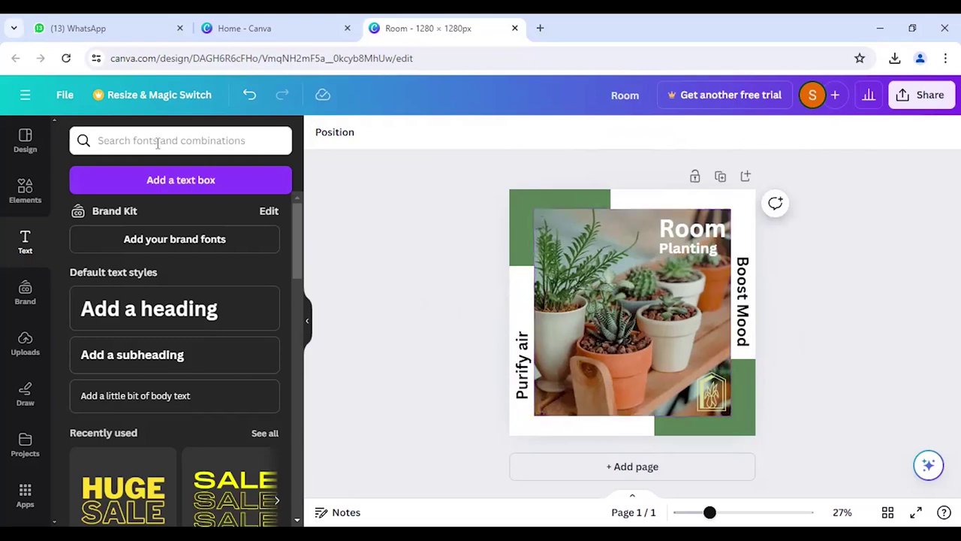
Step: Search the elements for "QR code" and browse all of the matching graphics
{"action": "left_click", "coordinate": [26, 197]}
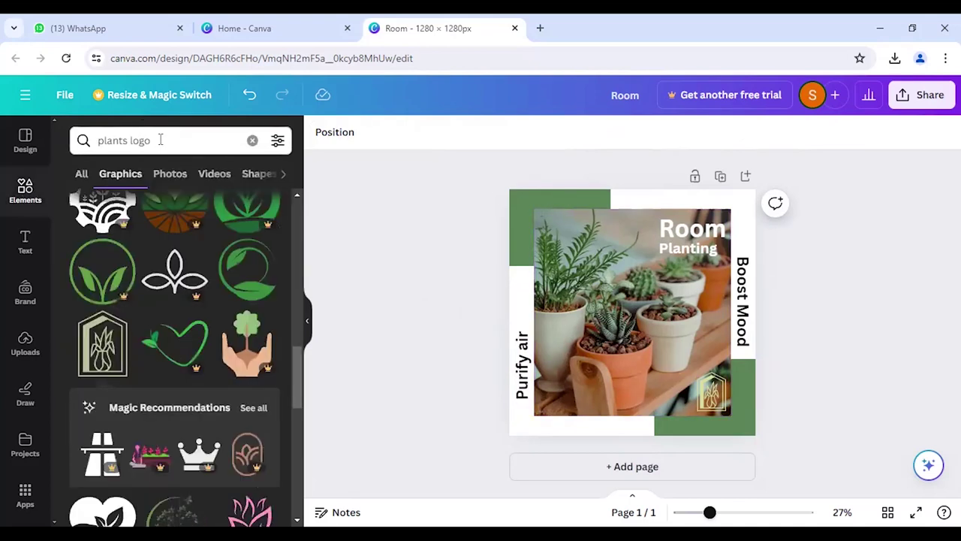
{"action": "left_click", "coordinate": [253, 140]}
{"action": "type", "text": "QR"}
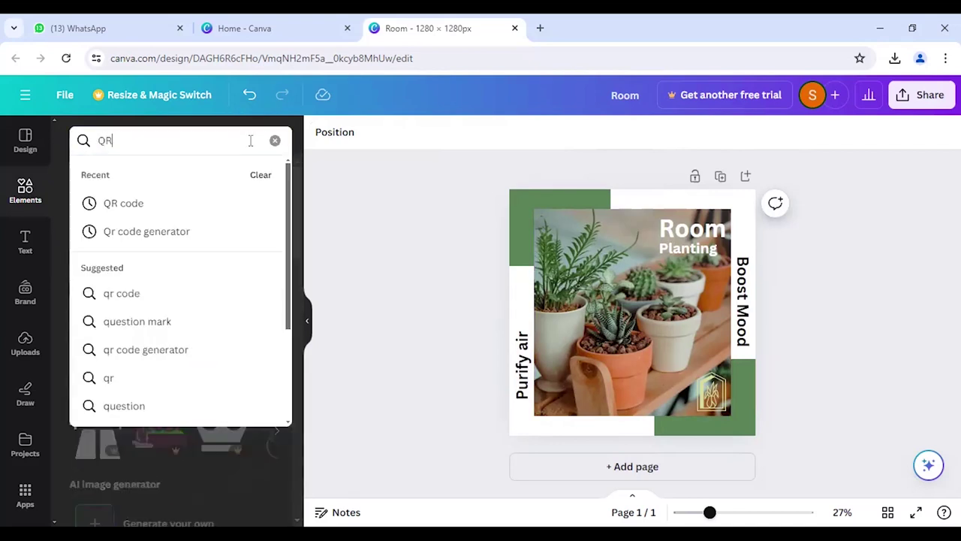
{"action": "left_click", "coordinate": [143, 209]}
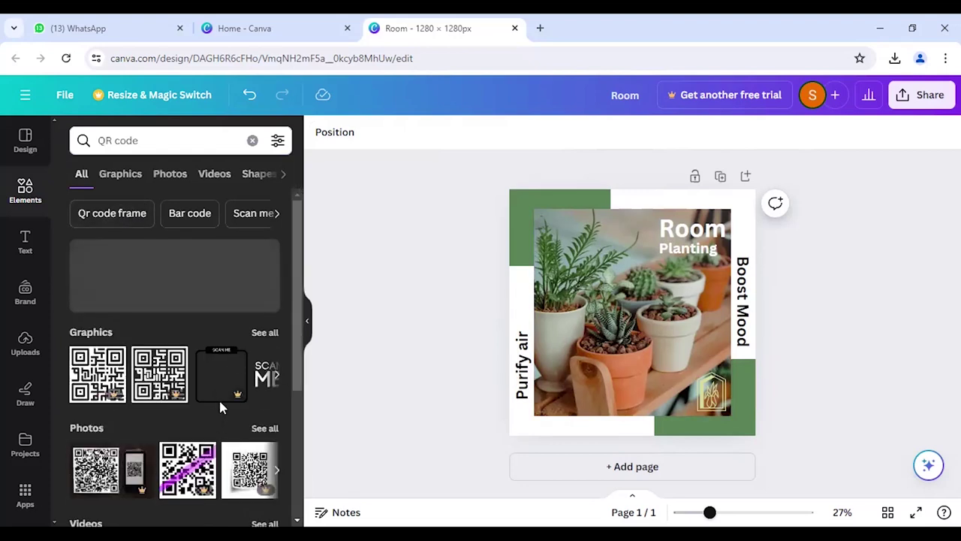
{"action": "scroll", "coordinate": [219, 398], "scroll_direction": "down", "scroll_amount": 1}
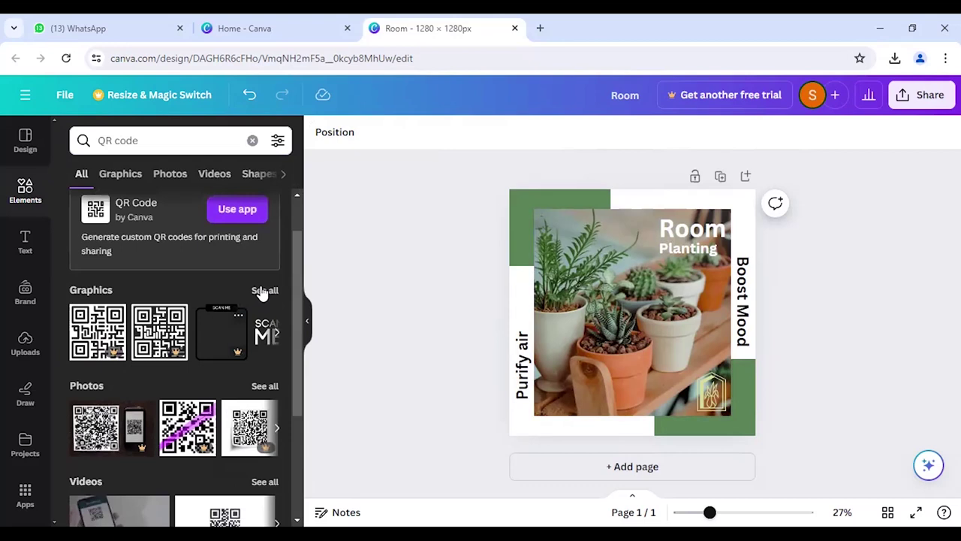
{"action": "left_click", "coordinate": [263, 293]}
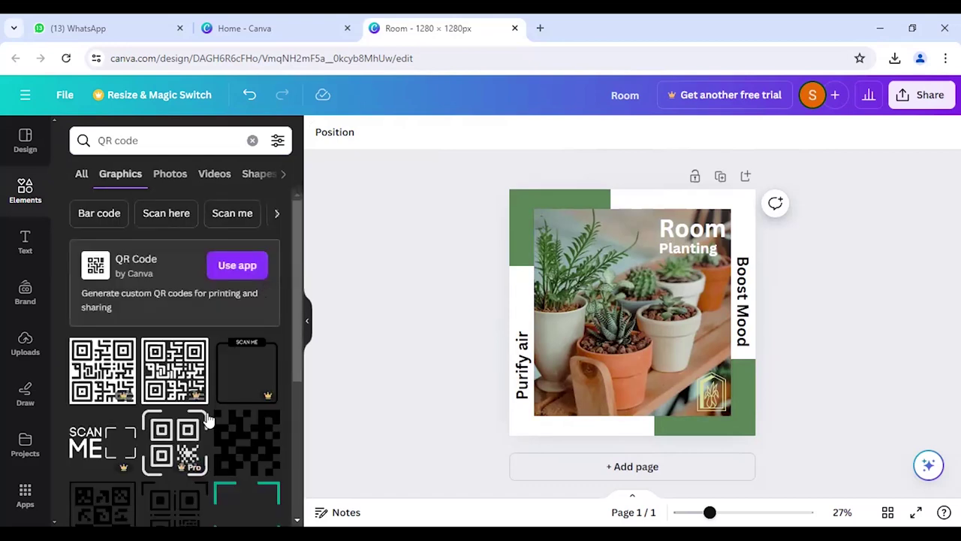
{"action": "scroll", "coordinate": [207, 421], "scroll_direction": "down", "scroll_amount": 3}
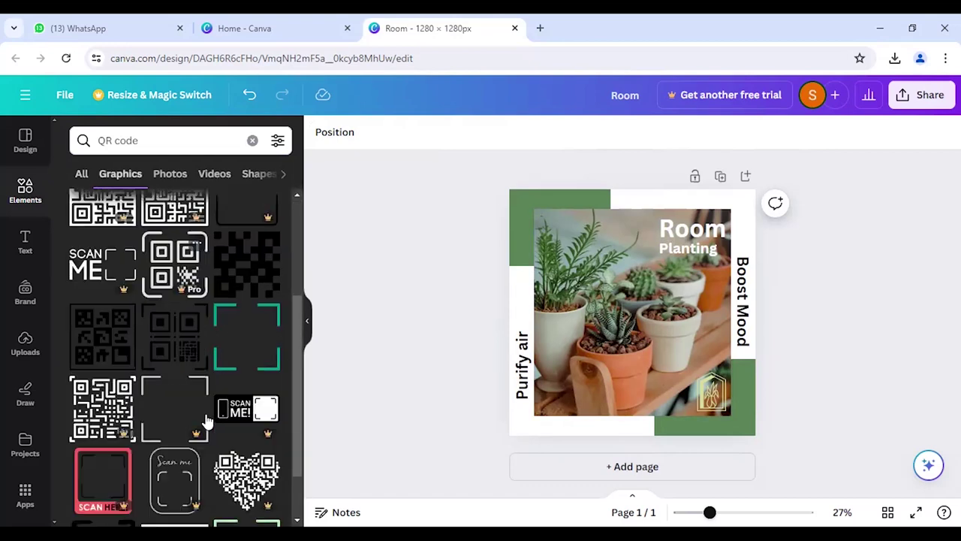
Step: Add the free black QR code graphic with corner brackets and shrink it into the photo's upper-left corner
{"action": "left_click", "coordinate": [172, 347]}
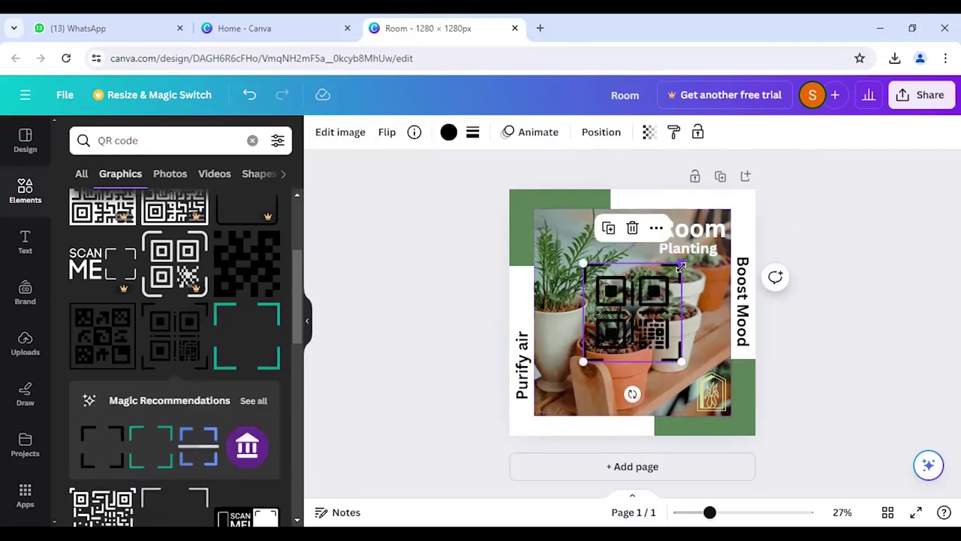
{"action": "left_click_drag", "start_coordinate": [681, 265], "coordinate": [582, 231]}
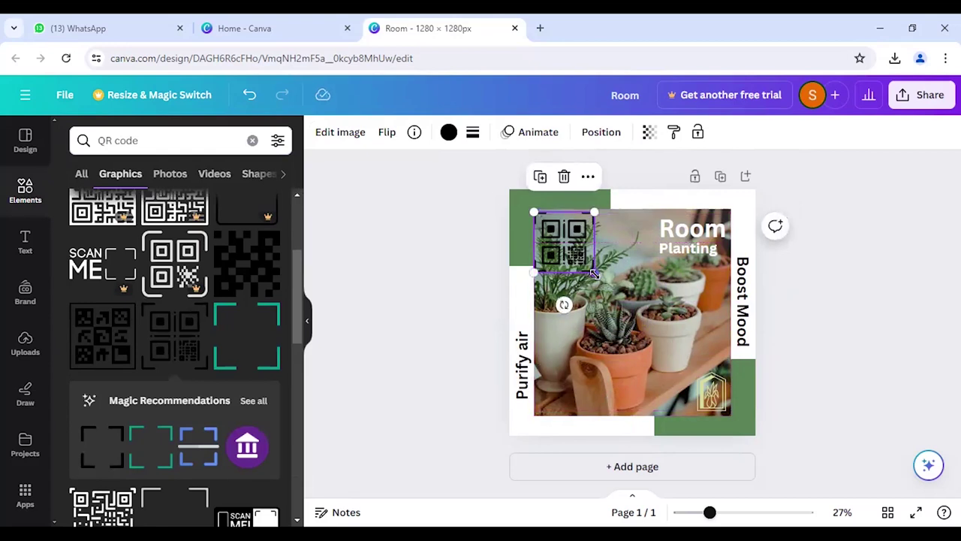
{"action": "left_click_drag", "start_coordinate": [594, 274], "coordinate": [553, 228]}
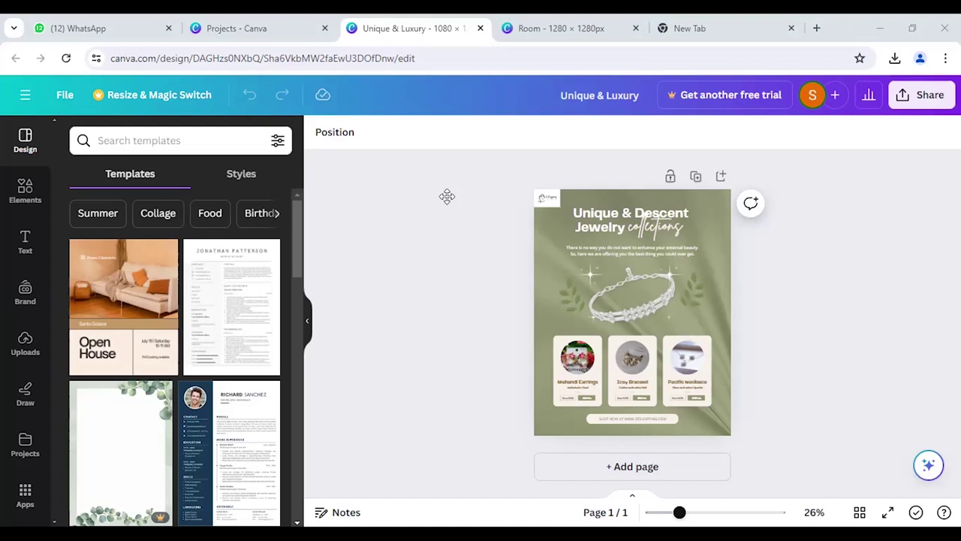
{"action": "left_click", "coordinate": [323, 252]}
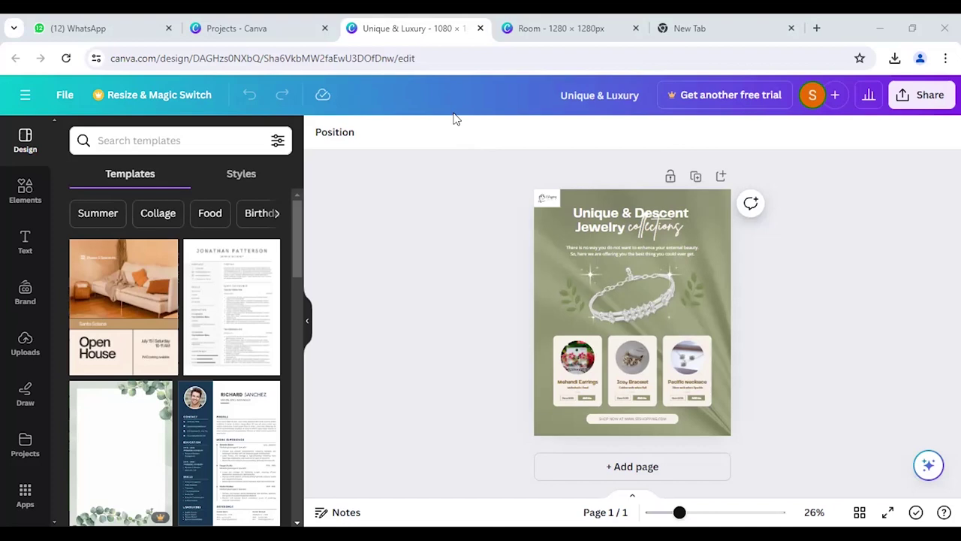
{"action": "left_click", "coordinate": [883, 27]}
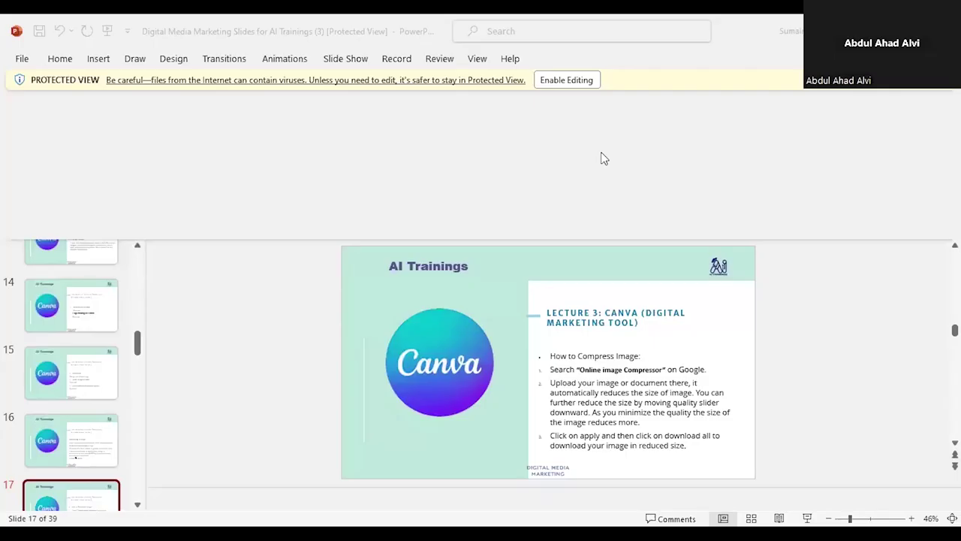
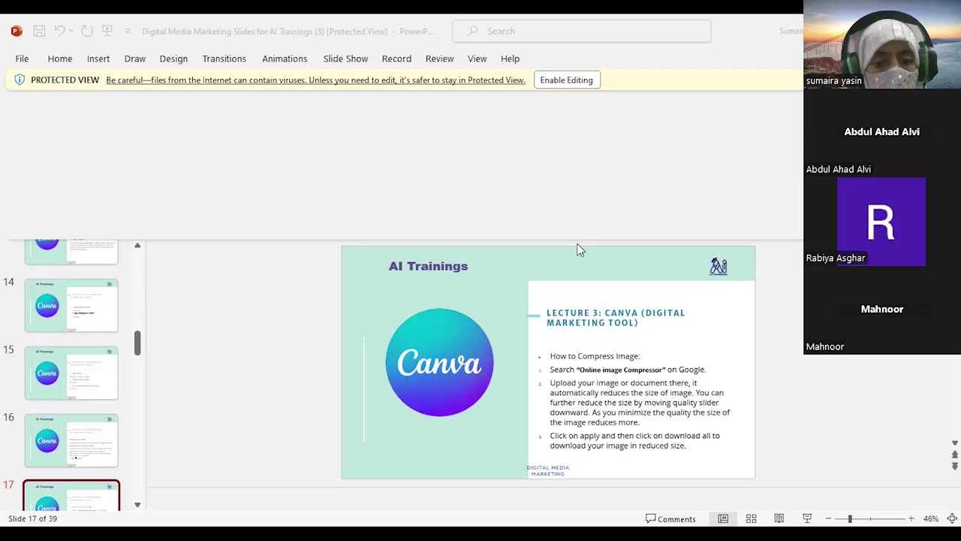
Step: Switch to WhatsApp and review the seed and hanging plants designs shared in the Digital marketing online batch chat
{"action": "key", "text": "alt+Tab"}
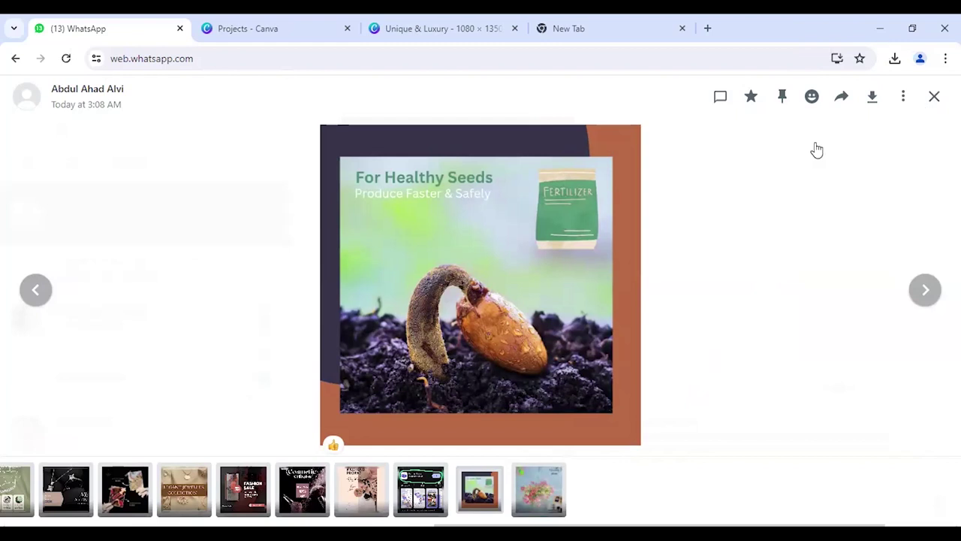
{"action": "left_click", "coordinate": [925, 289]}
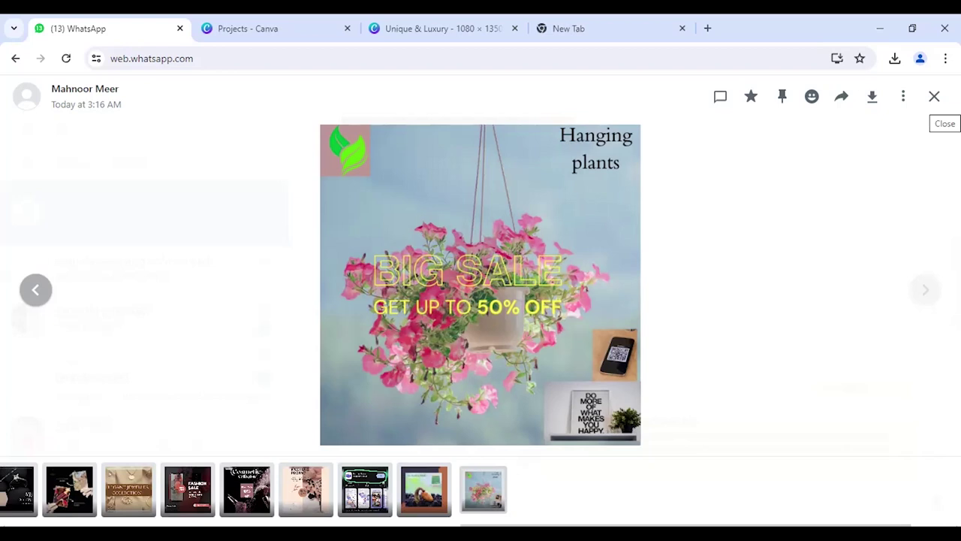
{"action": "left_click", "coordinate": [935, 98]}
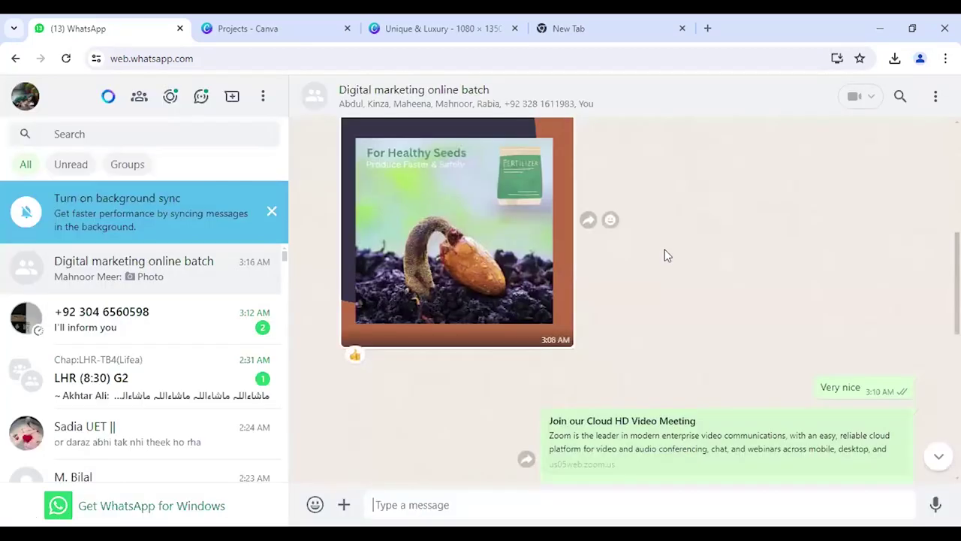
{"action": "scroll", "coordinate": [689, 150], "scroll_direction": "down", "scroll_amount": 1}
{"action": "scroll", "coordinate": [691, 141], "scroll_direction": "down", "scroll_amount": 5}
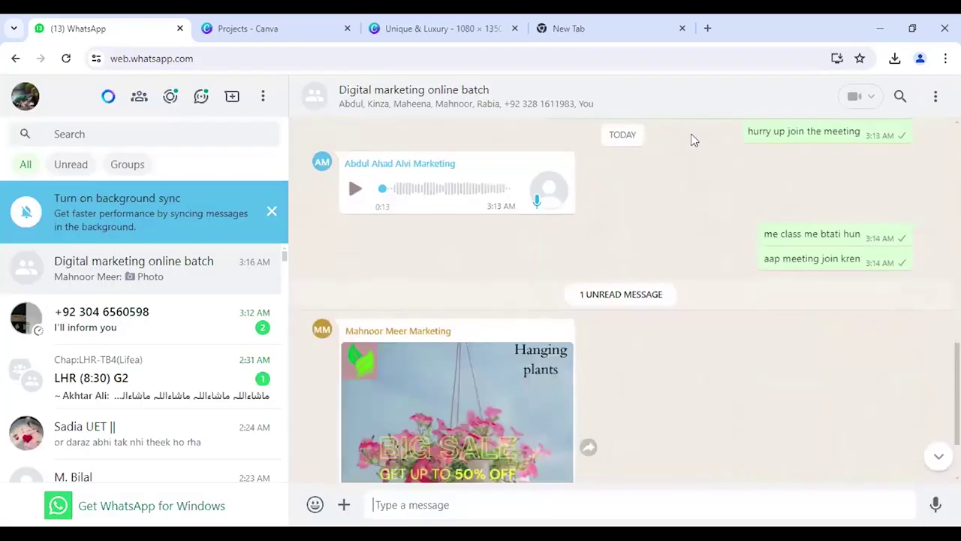
{"action": "scroll", "coordinate": [734, 223], "scroll_direction": "down", "scroll_amount": 1}
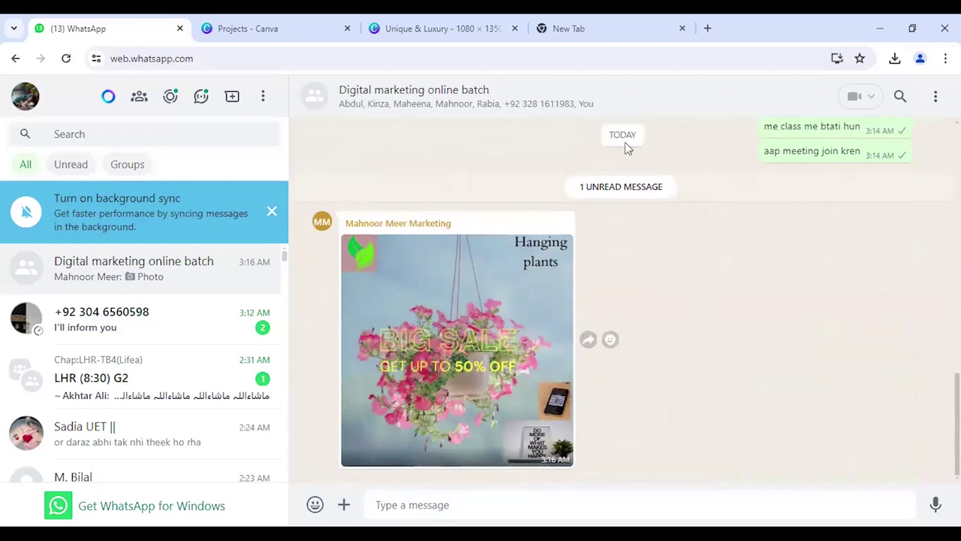
Step: Switch to the Canva projects page and open the blank 1080 x 1350 px Untitled Design
{"action": "left_click", "coordinate": [454, 25]}
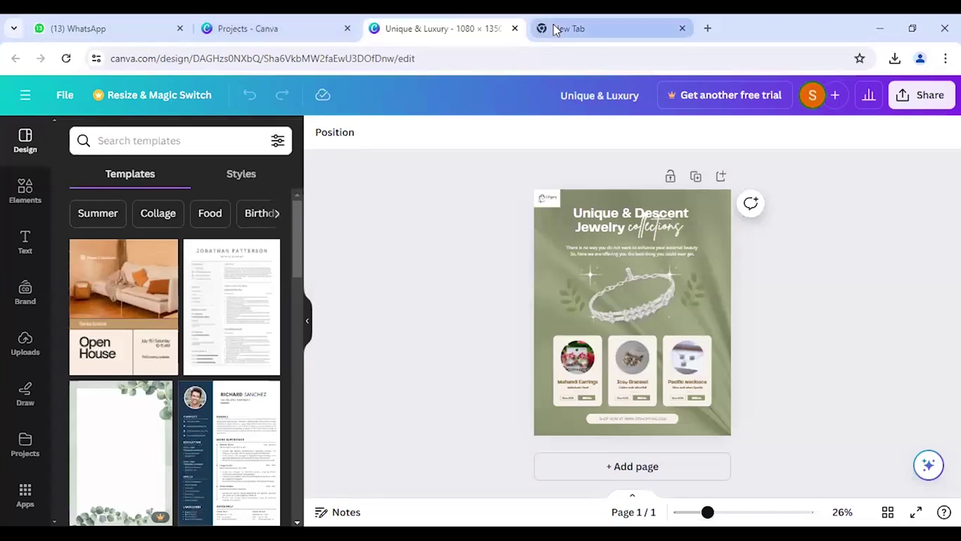
{"action": "left_click", "coordinate": [235, 30]}
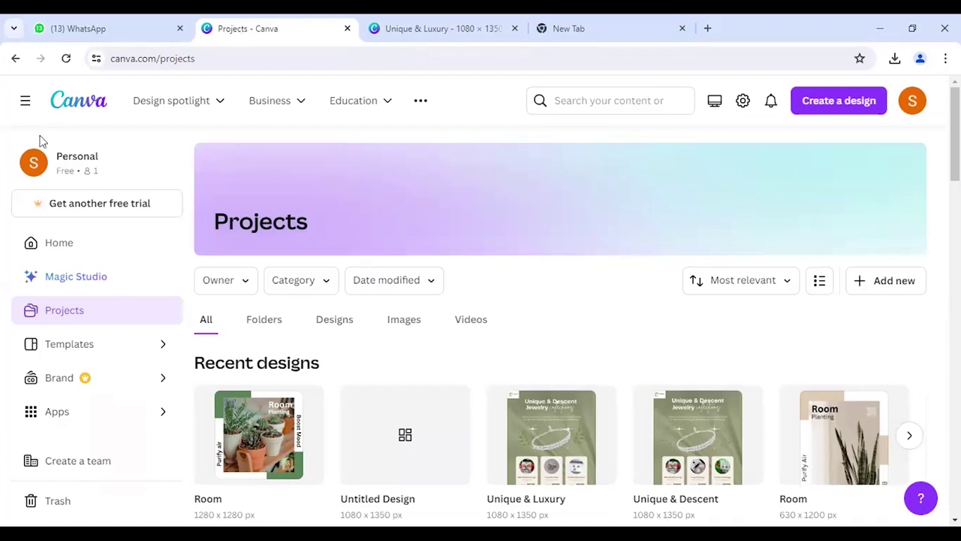
{"action": "left_click", "coordinate": [405, 435]}
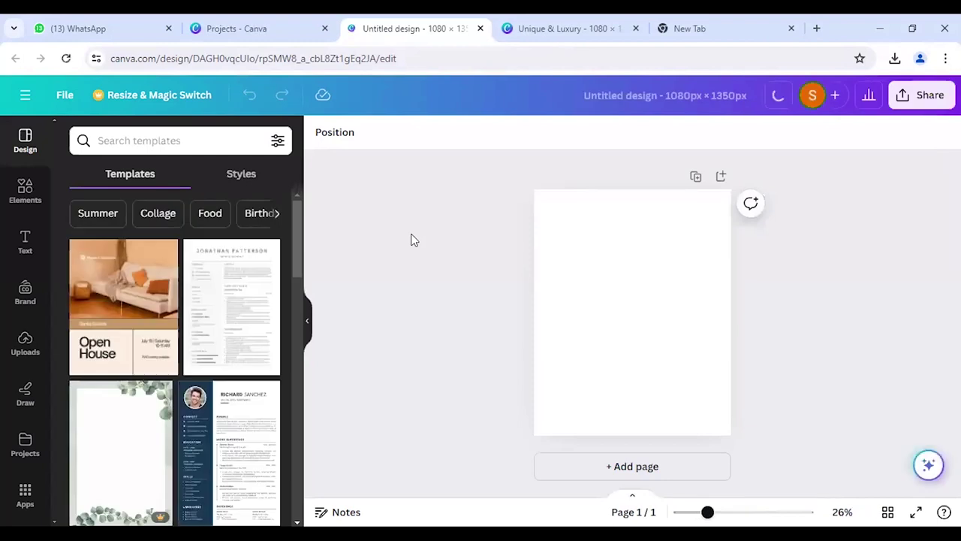
Step: Find the basic shape frames among the elements and add a circular frame to the blank page
{"action": "left_click", "coordinate": [22, 203]}
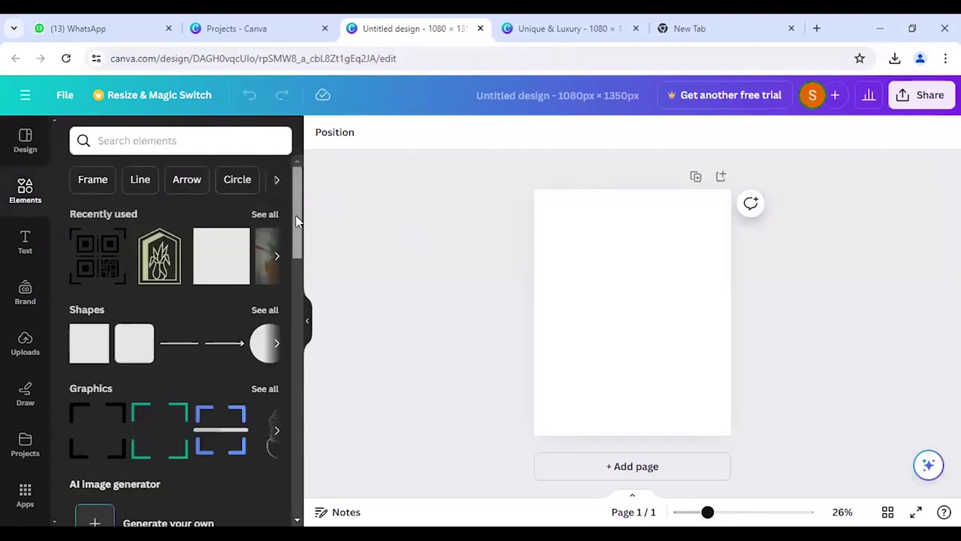
{"action": "scroll", "coordinate": [299, 248], "scroll_direction": "down", "scroll_amount": 2}
{"action": "scroll", "coordinate": [299, 291], "scroll_direction": "down", "scroll_amount": 3}
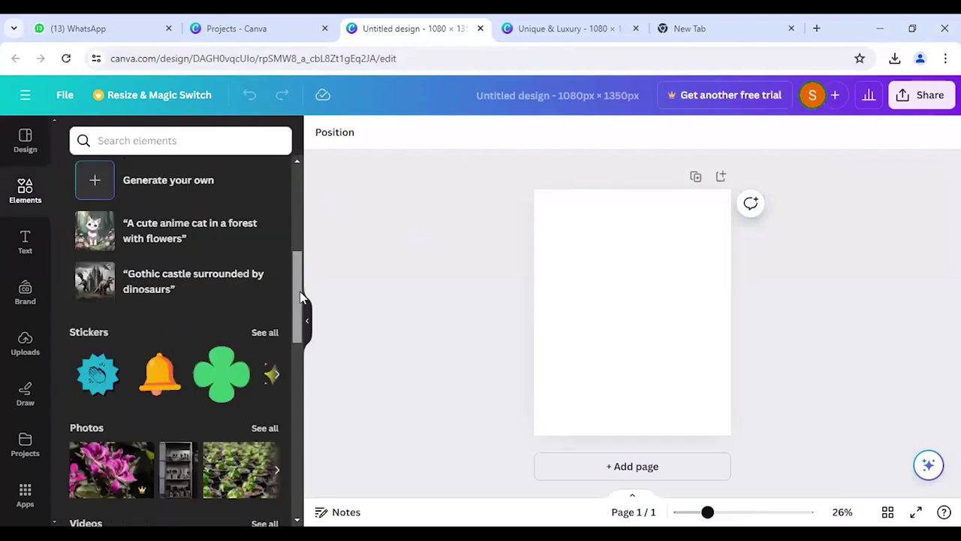
{"action": "scroll", "coordinate": [300, 314], "scroll_direction": "down", "scroll_amount": 2}
{"action": "scroll", "coordinate": [300, 347], "scroll_direction": "down", "scroll_amount": 2}
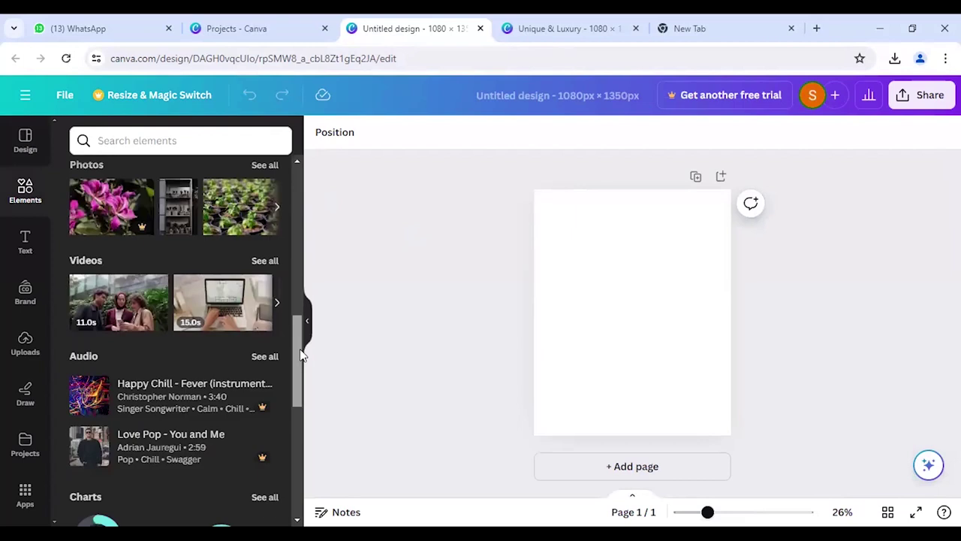
{"action": "scroll", "coordinate": [298, 398], "scroll_direction": "down", "scroll_amount": 3}
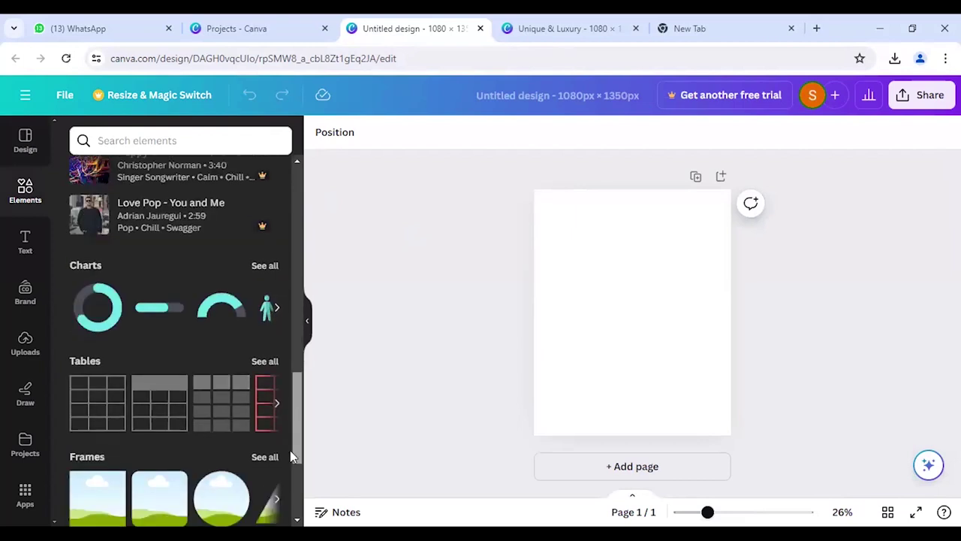
{"action": "scroll", "coordinate": [290, 455], "scroll_direction": "down", "scroll_amount": 3}
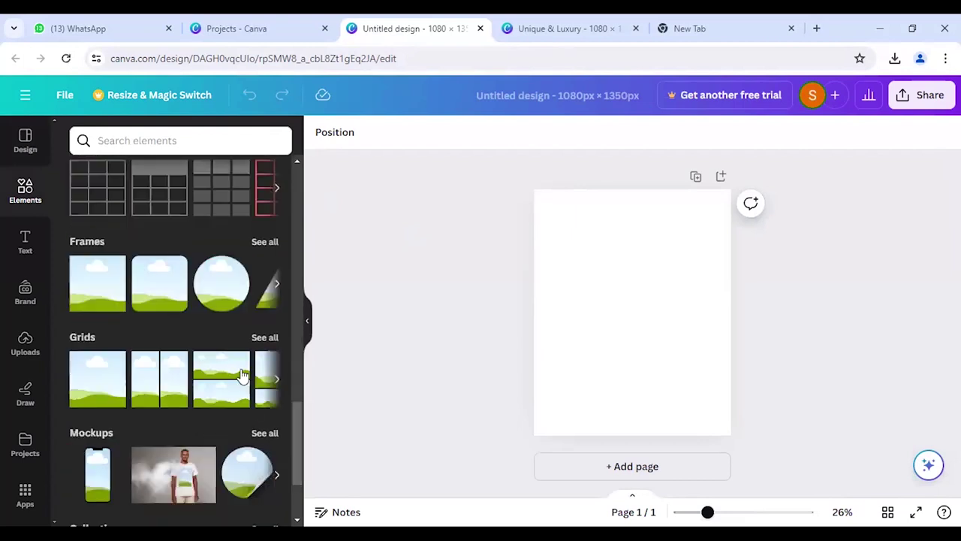
{"action": "left_click", "coordinate": [265, 242]}
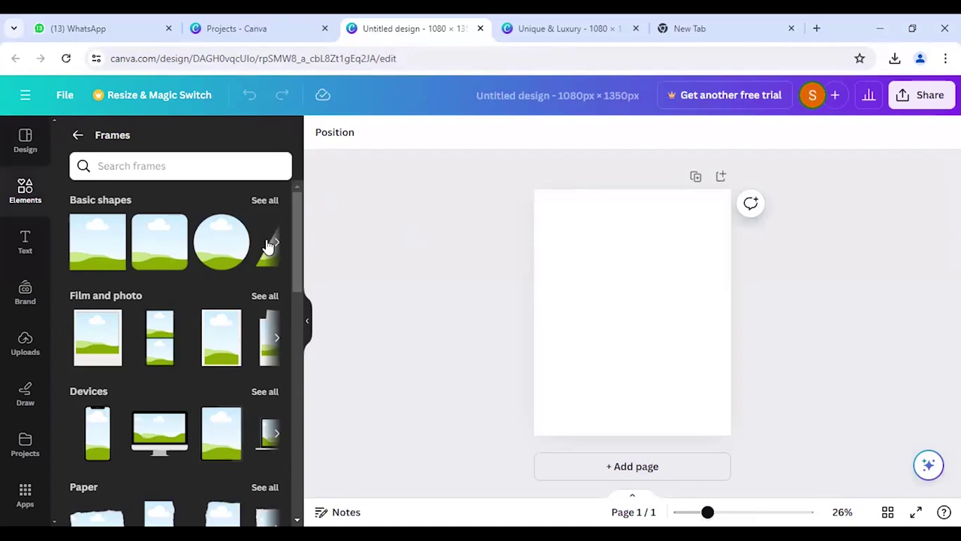
{"action": "left_click", "coordinate": [222, 242]}
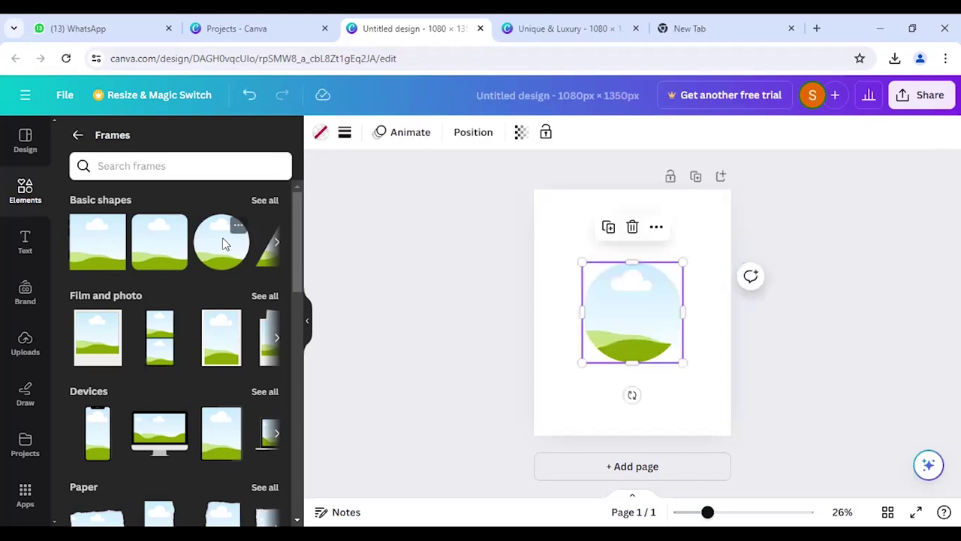
Step: Fill the circular frame with the uploaded floral earrings photo that has no red banner
{"action": "left_click", "coordinate": [556, 357]}
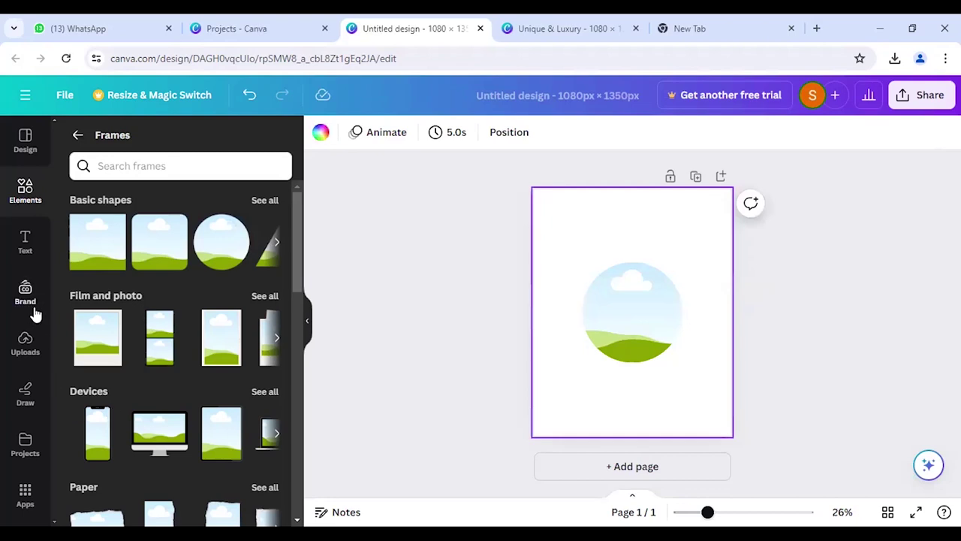
{"action": "left_click", "coordinate": [20, 350]}
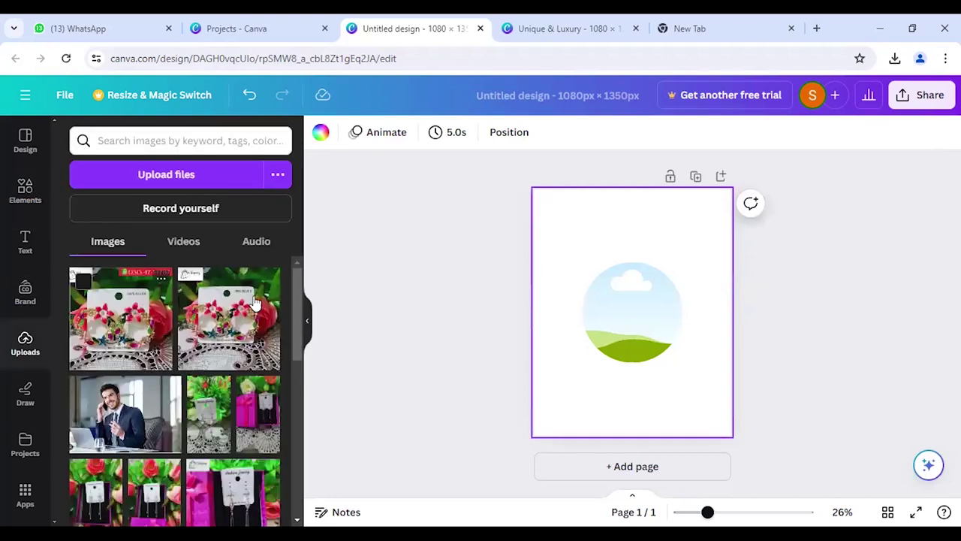
{"action": "left_click_drag", "start_coordinate": [249, 300], "coordinate": [650, 272]}
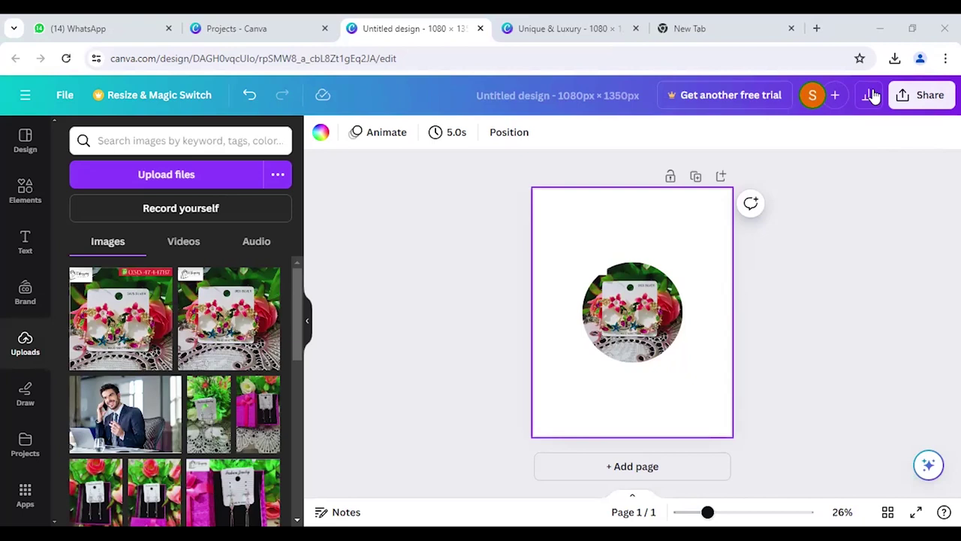
Step: Search Google for "online image compressor" and open the Image Resizer compression page
{"action": "left_click", "coordinate": [703, 30]}
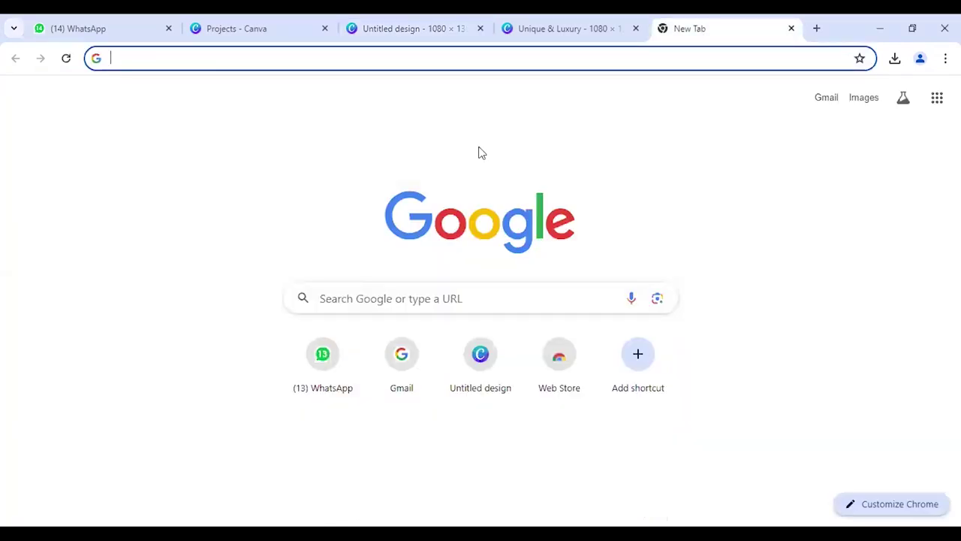
{"action": "left_click", "coordinate": [371, 295]}
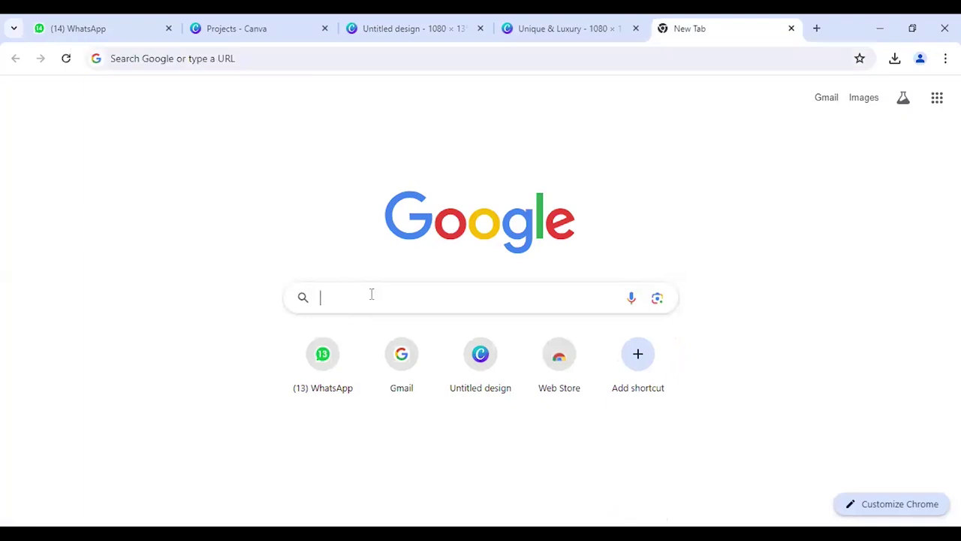
{"action": "type", "text": "on"}
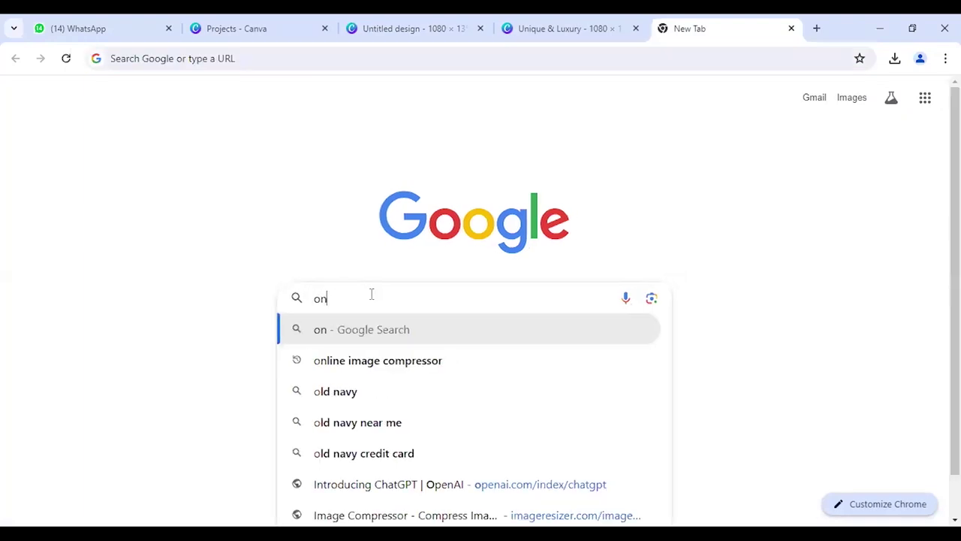
{"action": "type", "text": "line"}
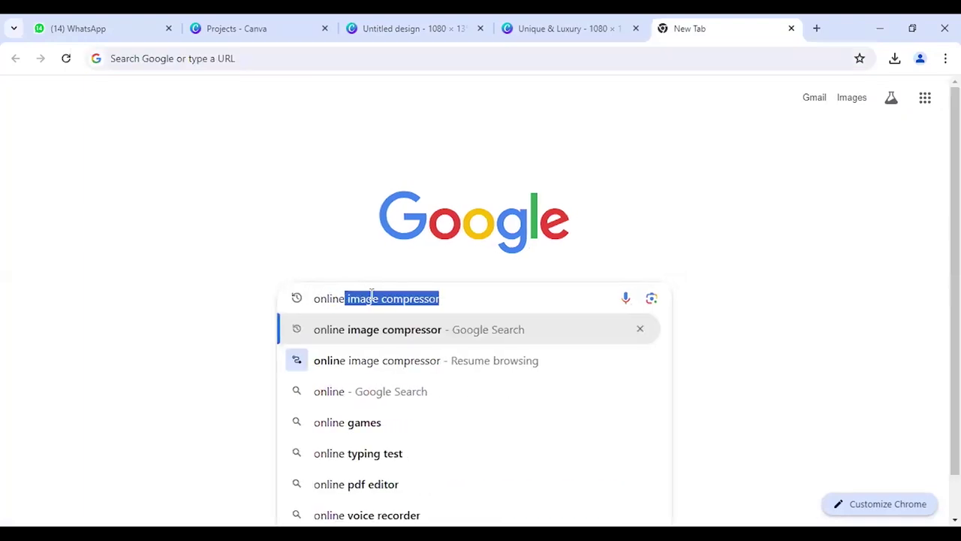
{"action": "key", "text": "Return"}
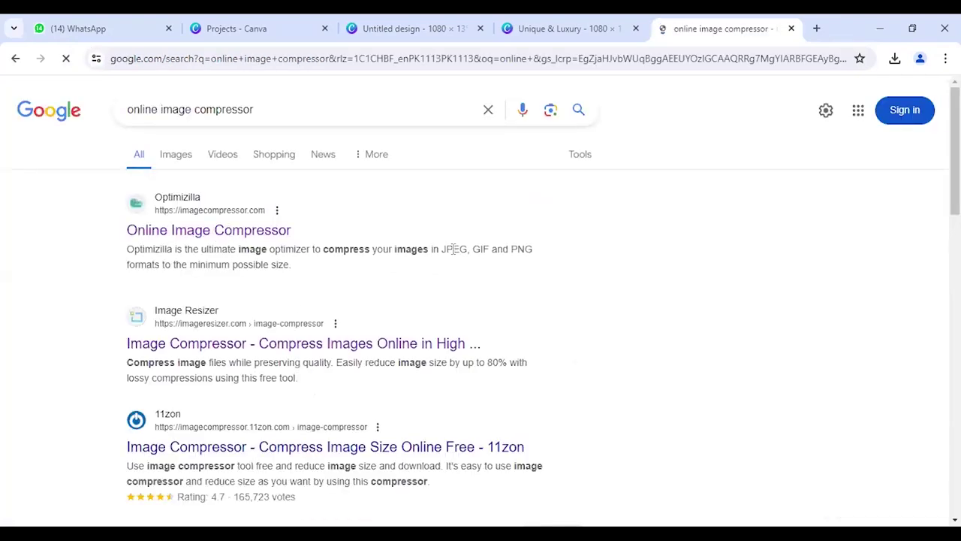
{"action": "scroll", "coordinate": [578, 330], "scroll_direction": "down", "scroll_amount": 1}
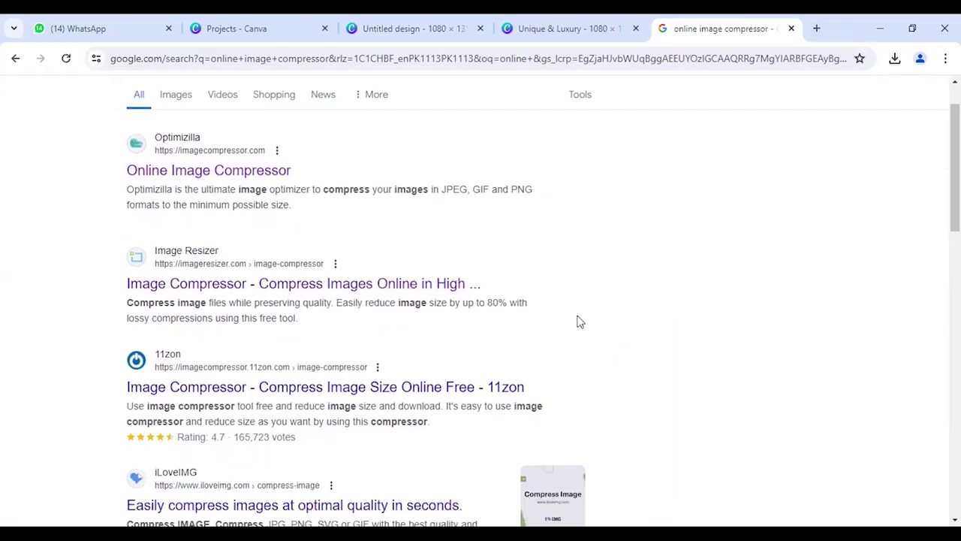
{"action": "left_click", "coordinate": [231, 288]}
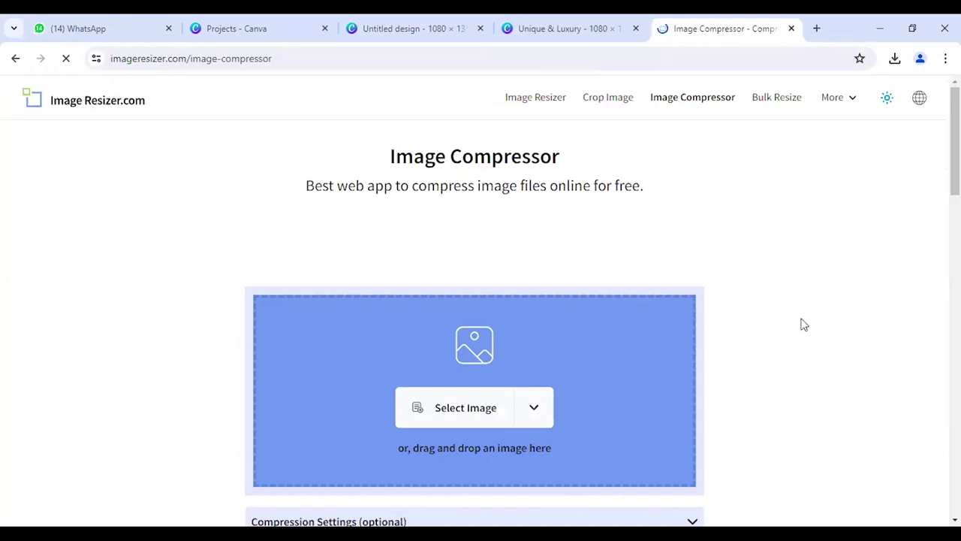
Step: Load the JPG photo of the woman wearing floral jewellery into the Image Resizer compressor
{"action": "scroll", "coordinate": [803, 319], "scroll_direction": "down", "scroll_amount": 1}
{"action": "scroll", "coordinate": [802, 317], "scroll_direction": "down", "scroll_amount": 2}
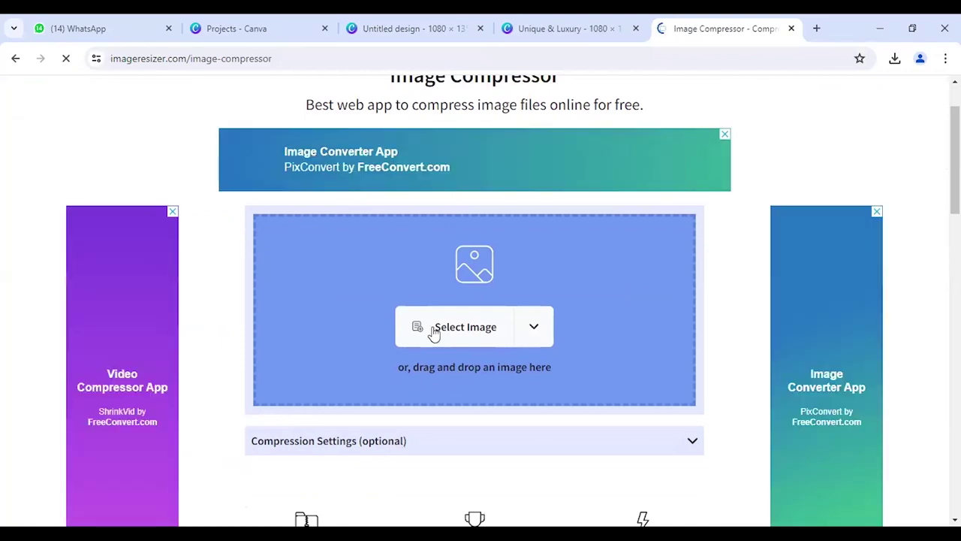
{"action": "left_click", "coordinate": [507, 328]}
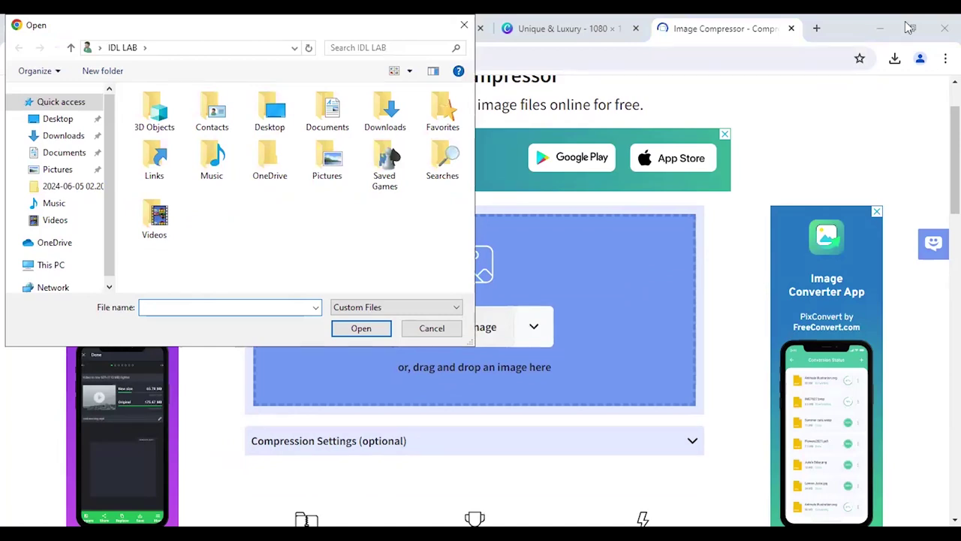
{"action": "key", "text": "Escape"}
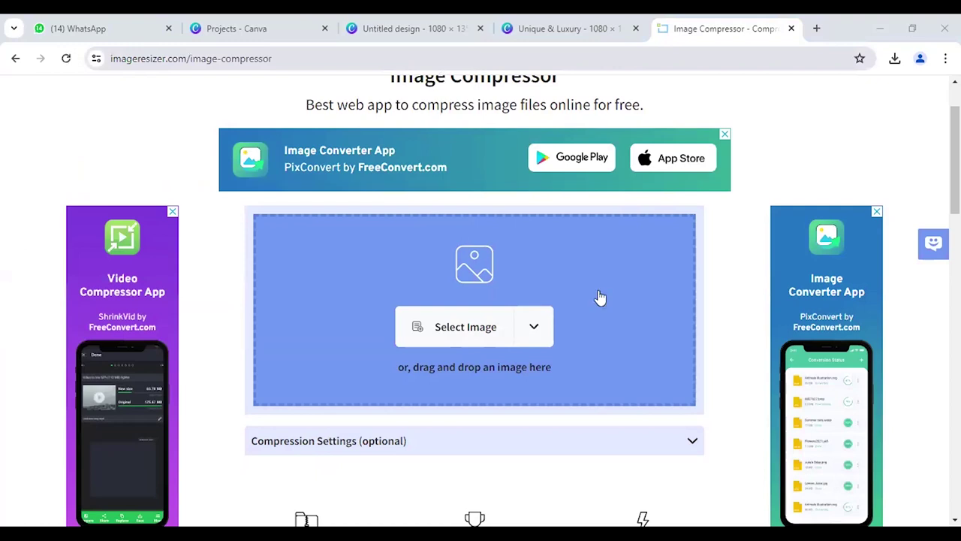
{"action": "left_click_drag", "start_coordinate": [600, 297], "coordinate": [600, 297]}
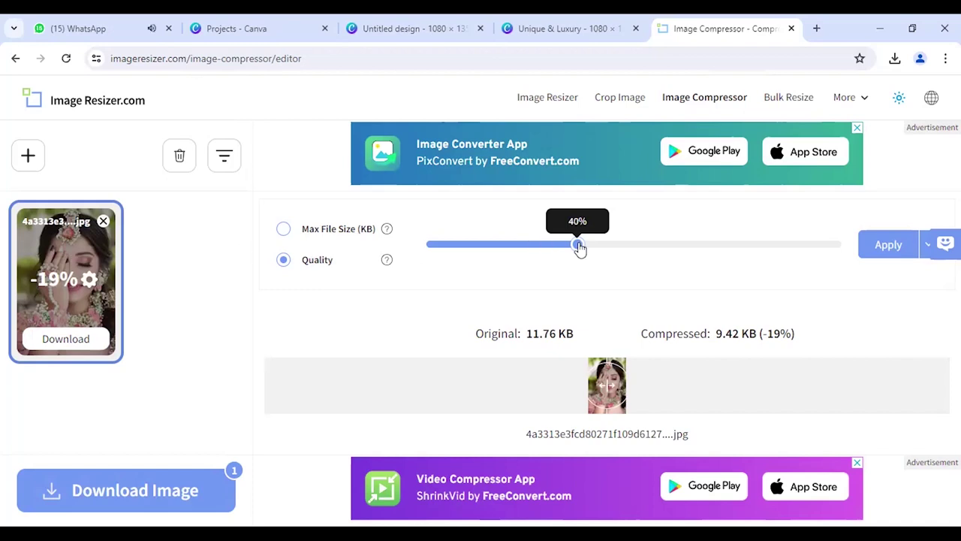
Step: Compress the floral jewellery photo at 26% quality, download it, and close the compressor page
{"action": "left_click_drag", "start_coordinate": [579, 249], "coordinate": [550, 250]}
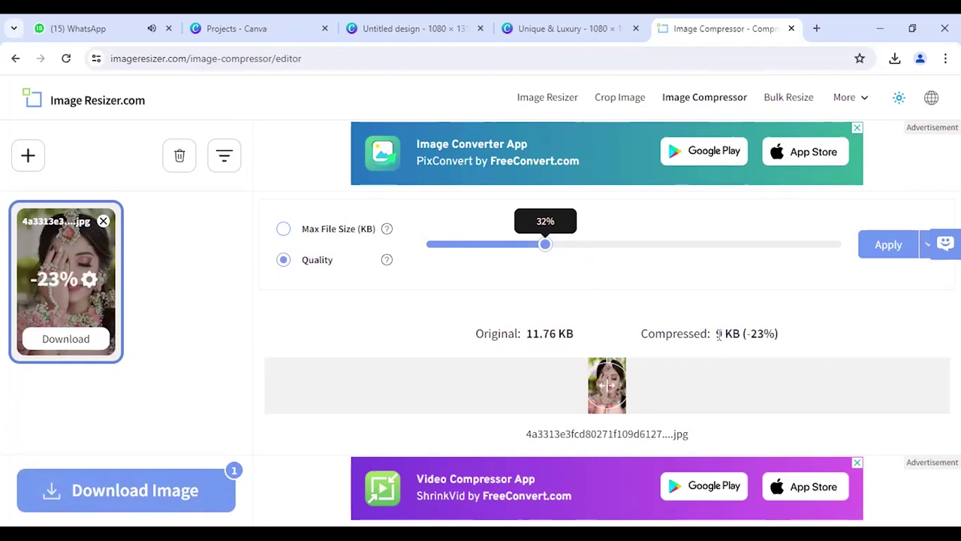
{"action": "left_click_drag", "start_coordinate": [545, 244], "coordinate": [525, 245]}
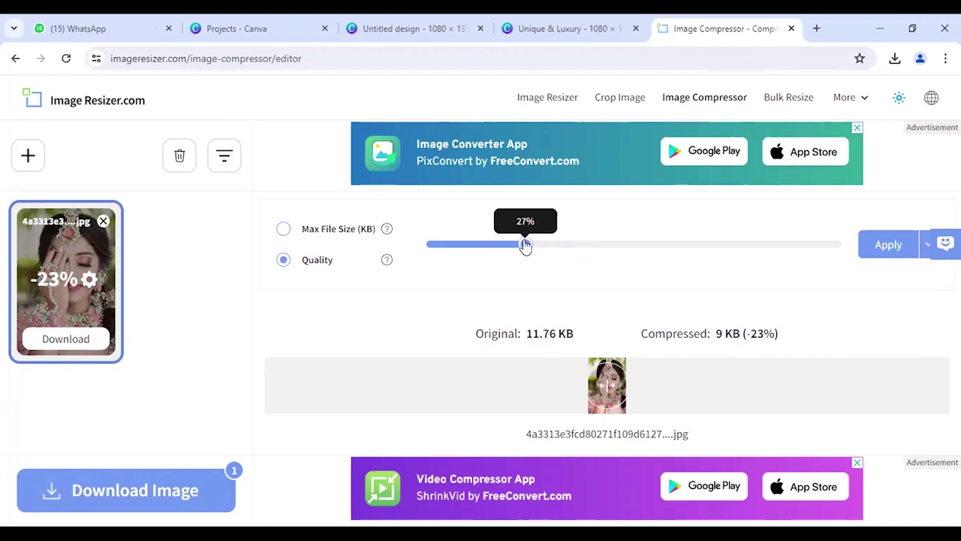
{"action": "key", "text": "Left"}
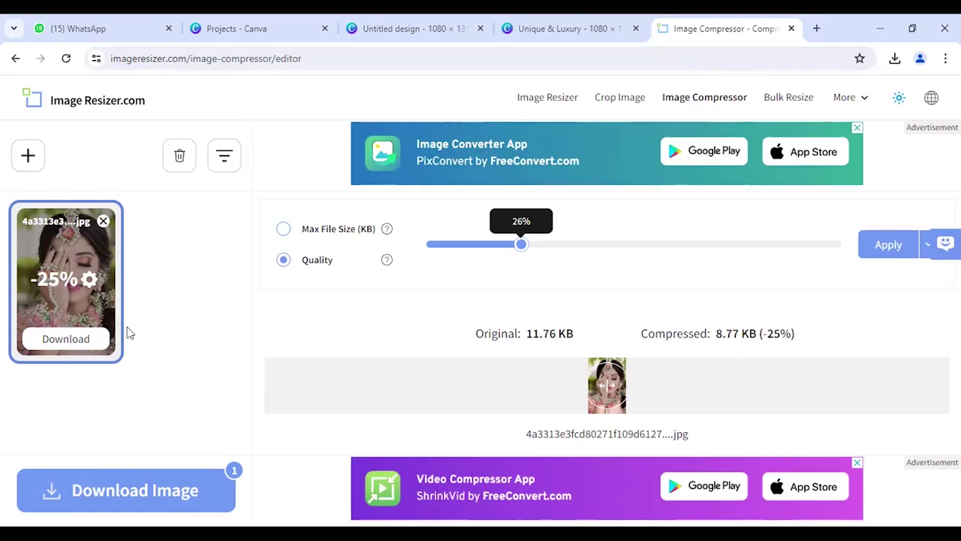
{"action": "left_click", "coordinate": [78, 347]}
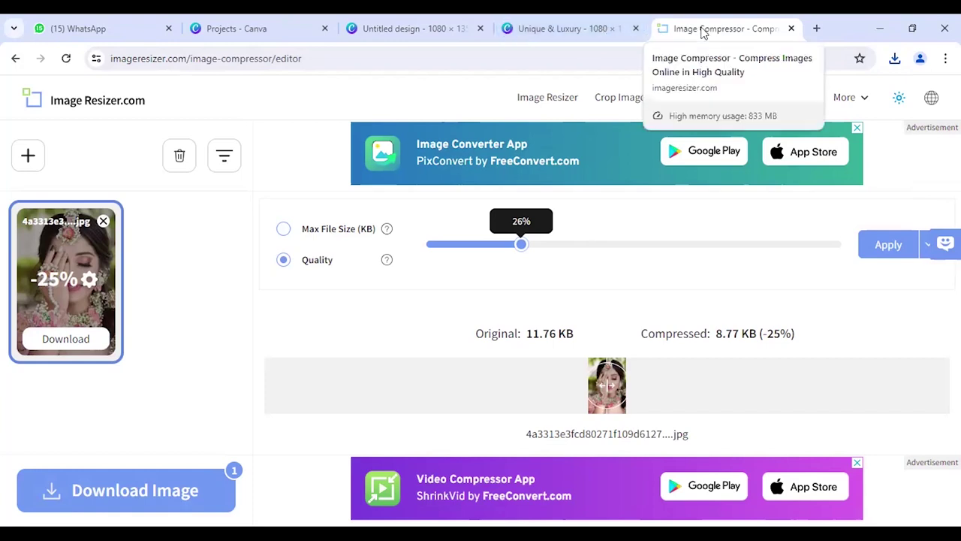
{"action": "left_click", "coordinate": [790, 28]}
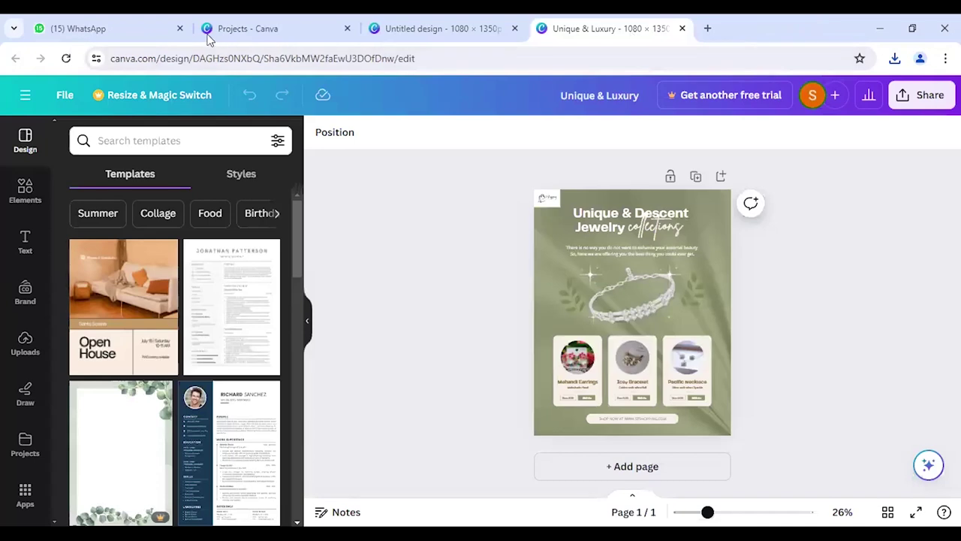
Step: Reopen the Image Resizer compression page from the "online image compressor" search results
{"action": "key", "text": "ctrl+shift+t"}
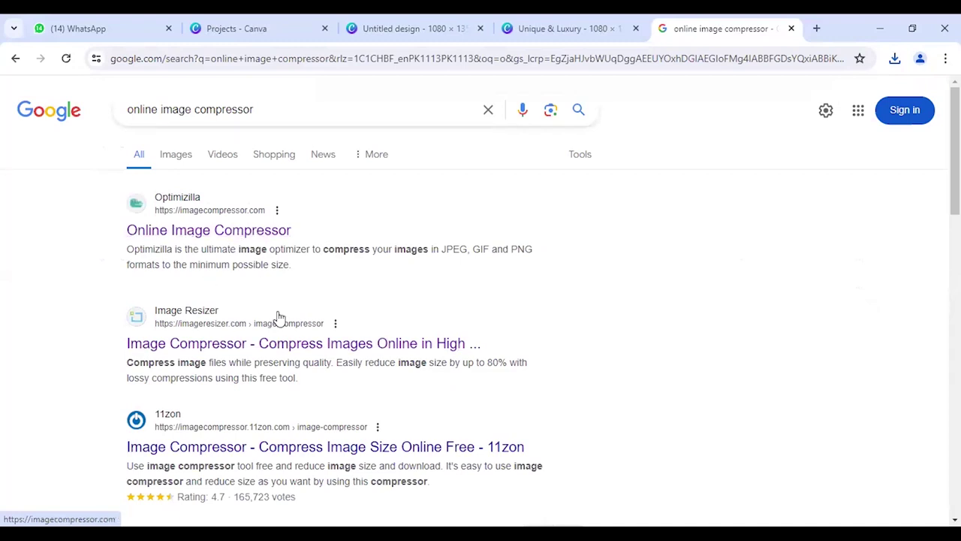
{"action": "left_click", "coordinate": [308, 345]}
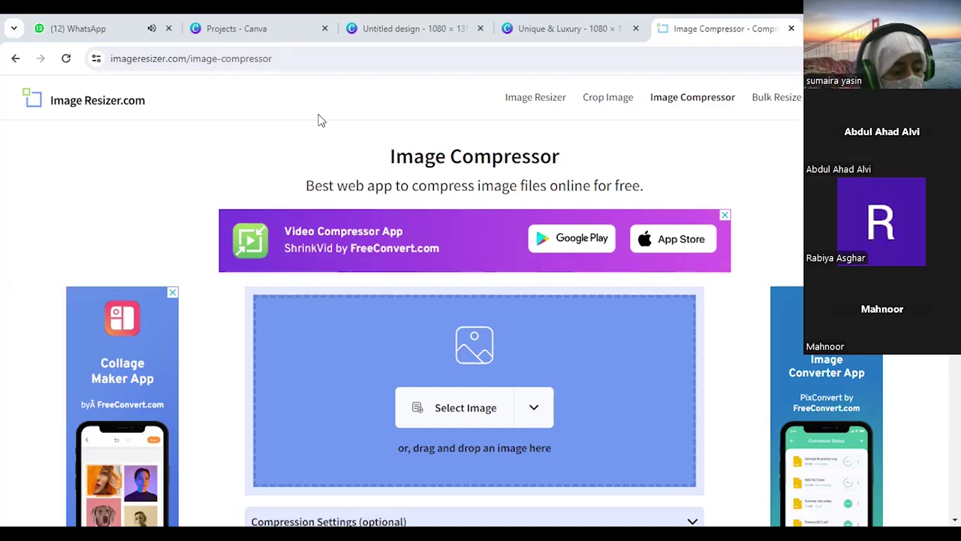
{"action": "key", "text": "ctrl+1"}
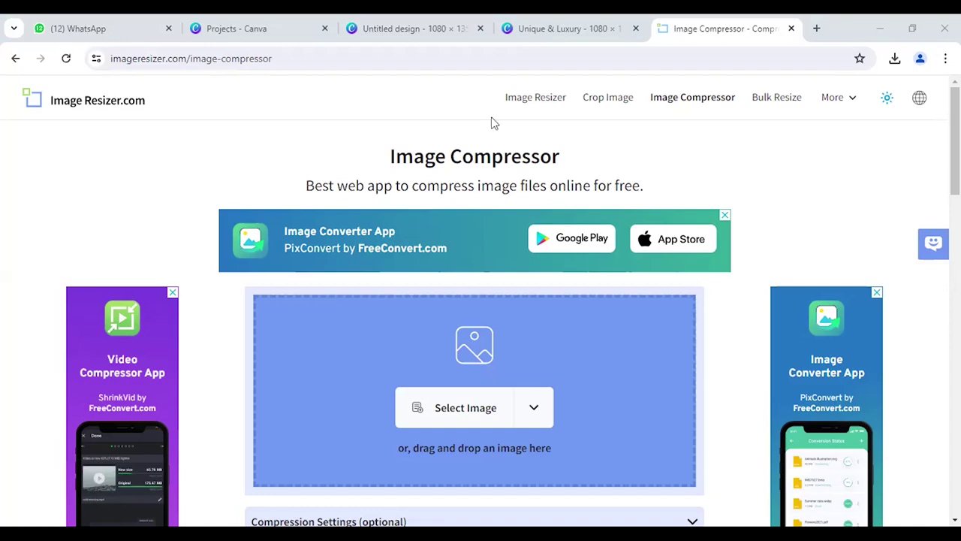
Step: Switch to WhatsApp to view the shared "Unique and Elegant" ring design, and close the image compressor page
{"action": "mouse_move", "coordinate": [75, 28]}
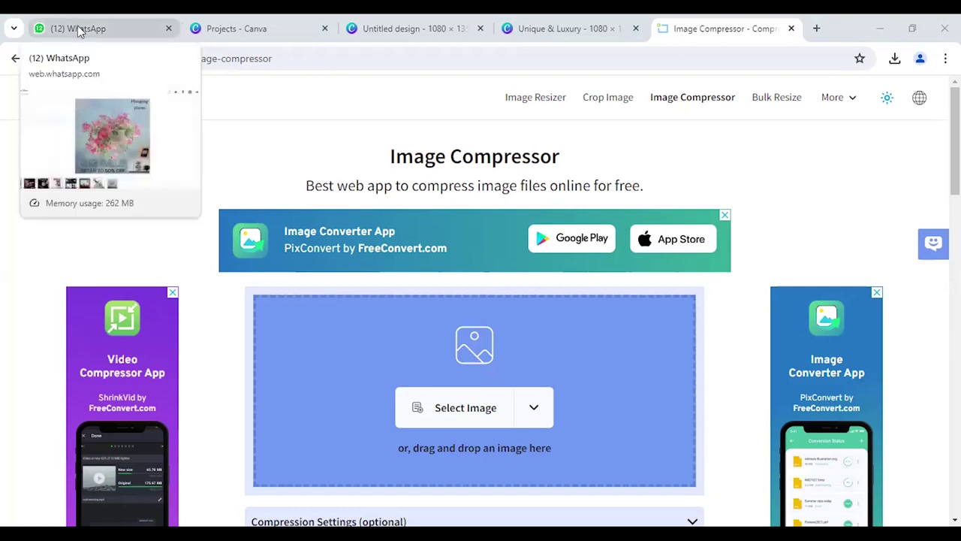
{"action": "left_click", "coordinate": [79, 29]}
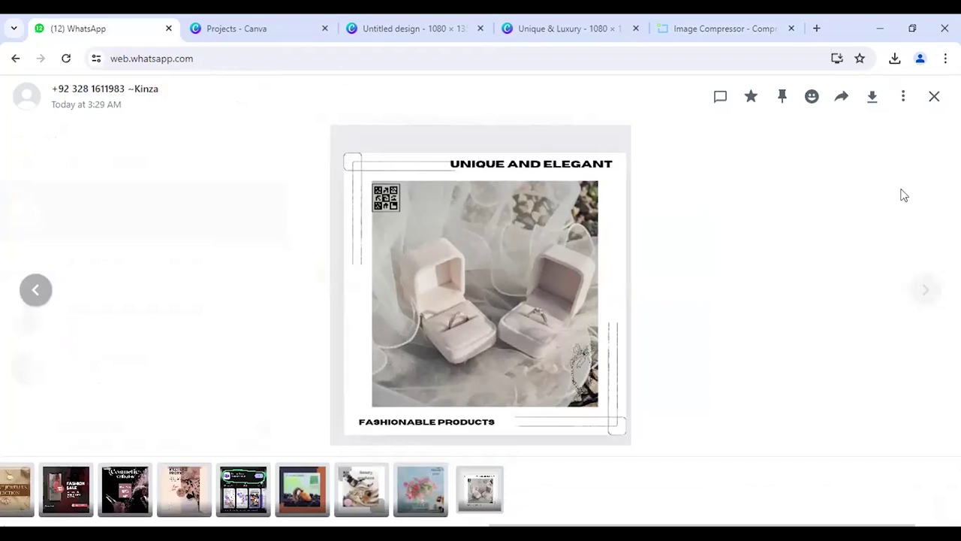
{"action": "left_click", "coordinate": [773, 28]}
{"action": "left_click", "coordinate": [790, 28]}
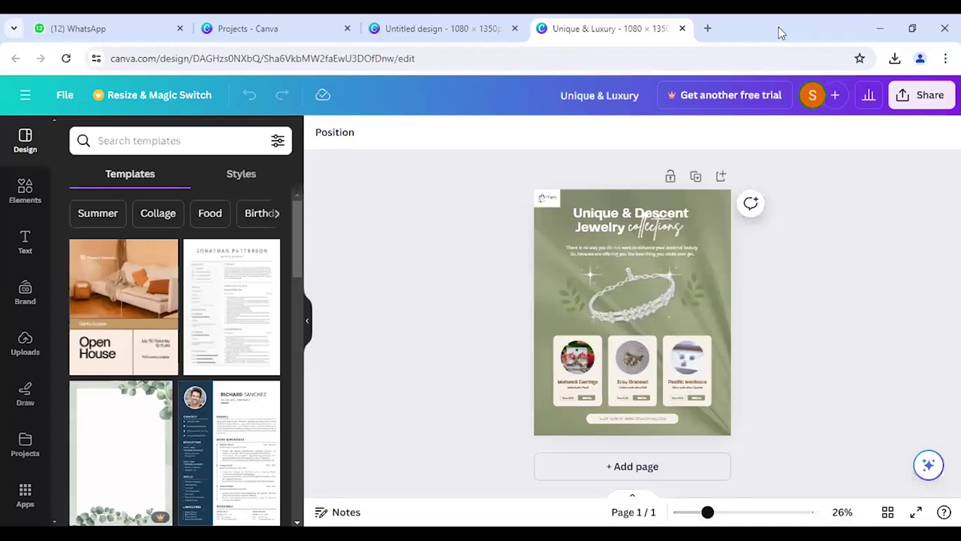
Step: Search for remove.bg in a new browser tab and open the background removal site
{"action": "left_click", "coordinate": [707, 28]}
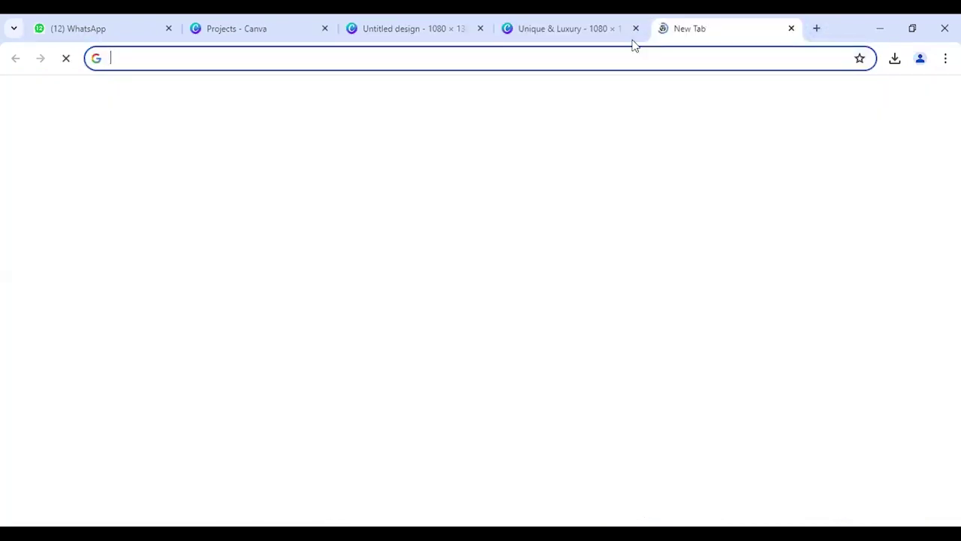
{"action": "left_click", "coordinate": [378, 300]}
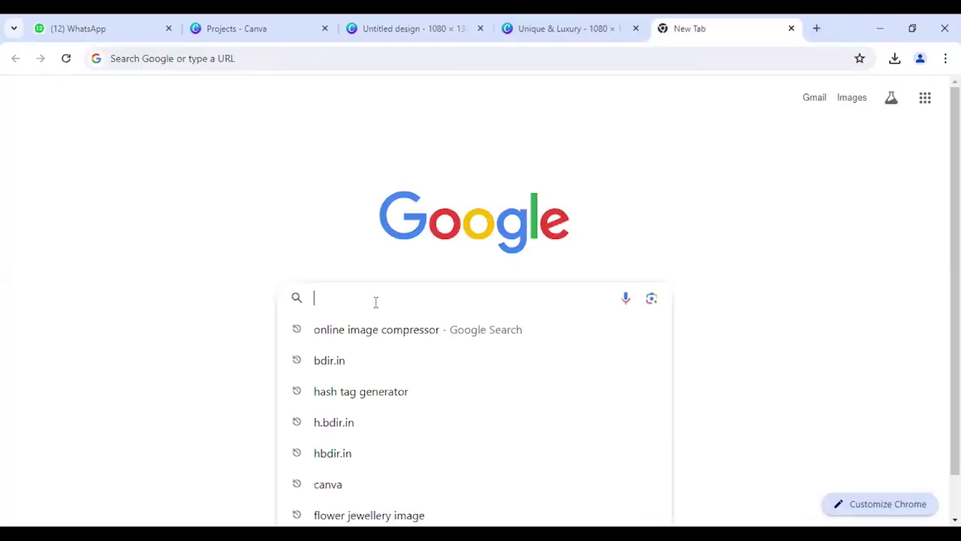
{"action": "type", "text": "remo"}
{"action": "key", "text": "BackSpace"}
{"action": "key", "text": "BackSpace"}
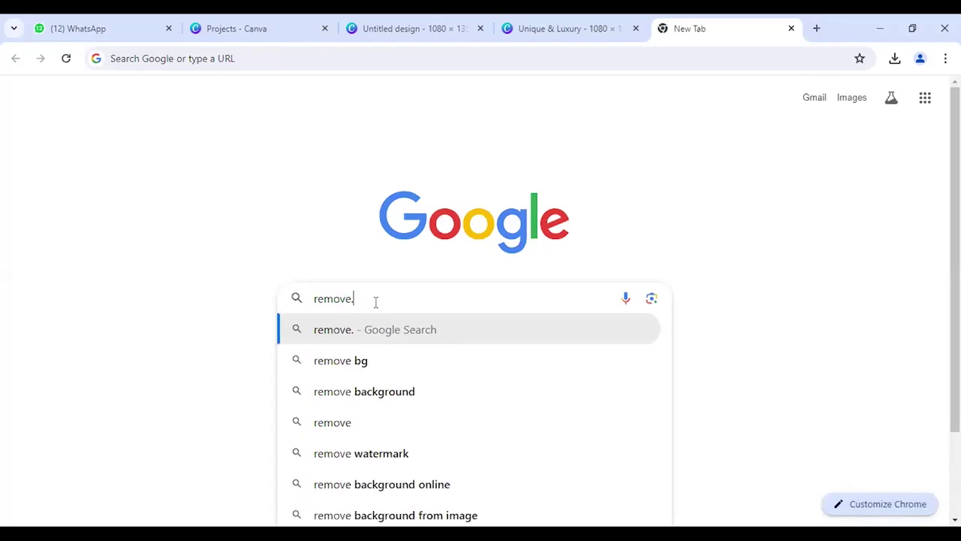
{"action": "type", "text": ".bg"}
{"action": "key", "text": "Return"}
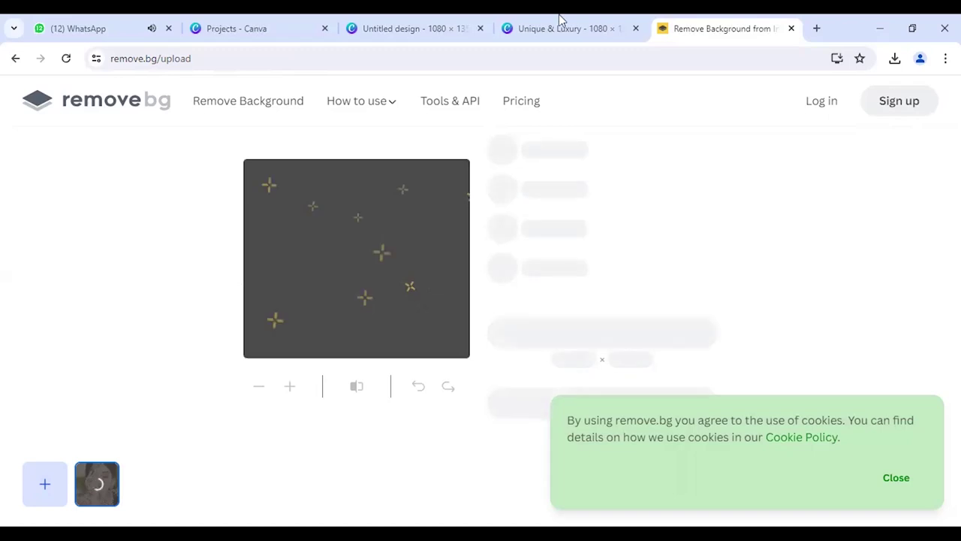
Step: Close the "Unique & Luxury" and untitled Canva designs, and reload the remove.bg upload page
{"action": "left_click", "coordinate": [635, 28]}
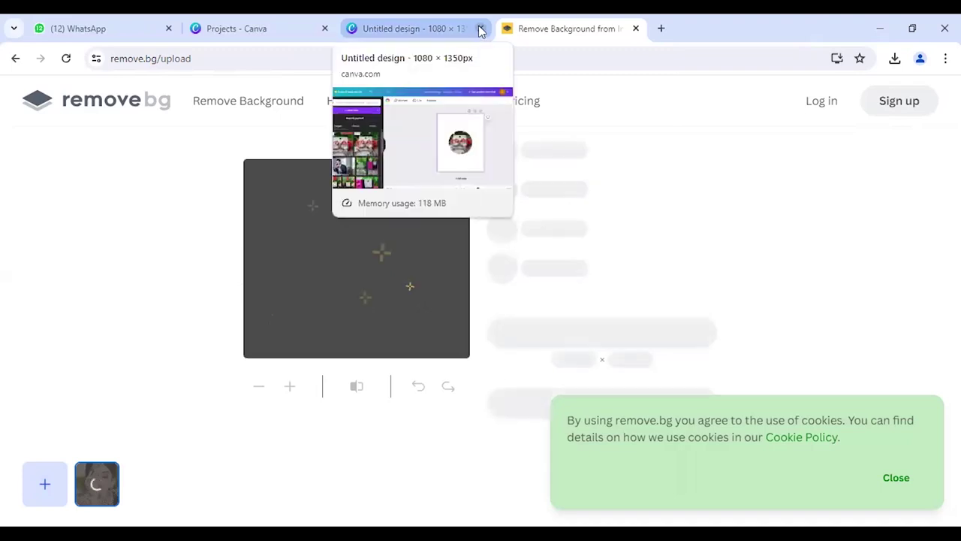
{"action": "left_click", "coordinate": [480, 28]}
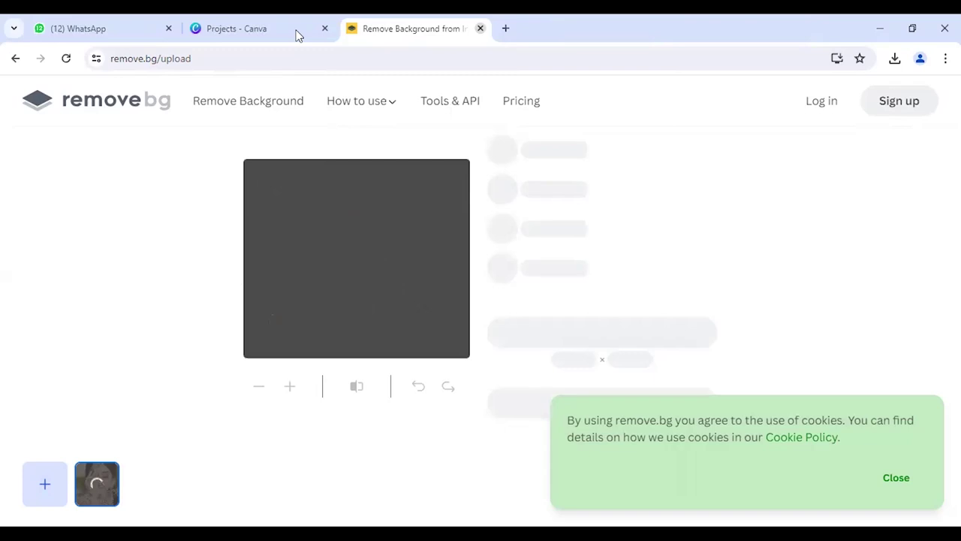
{"action": "left_click", "coordinate": [66, 61]}
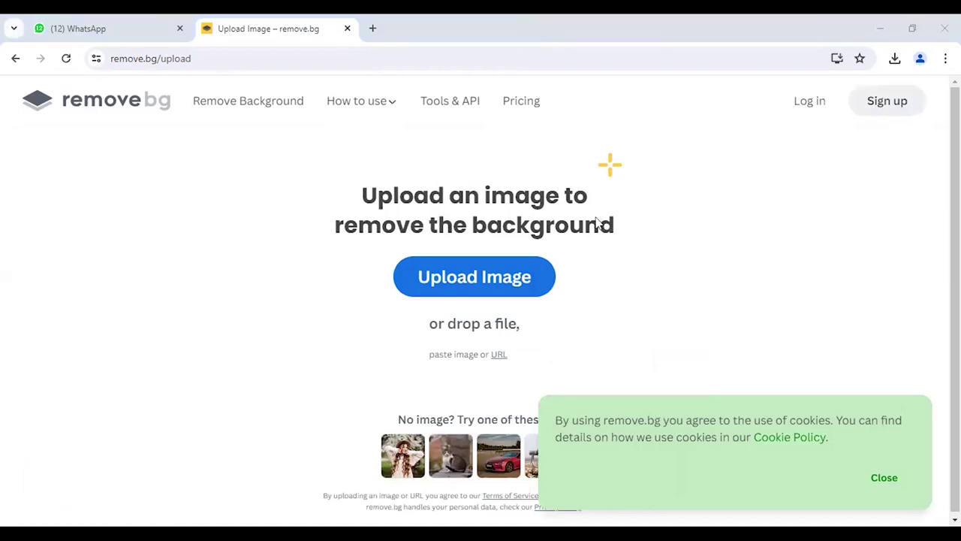
Step: Remove the background from the floral jewellery photo and download the cut-out PNG, showing it in its folder
{"action": "key", "text": "ctrl+v"}
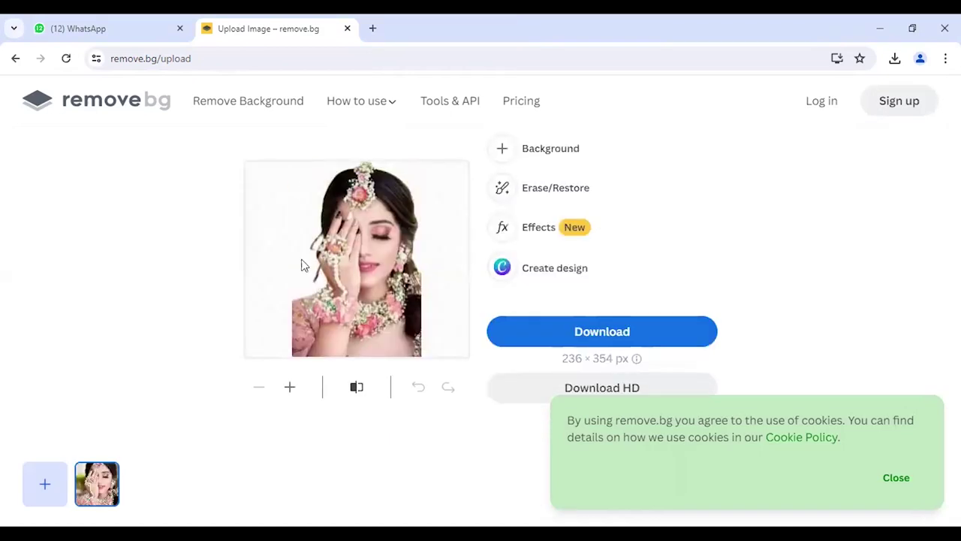
{"action": "left_click", "coordinate": [549, 331]}
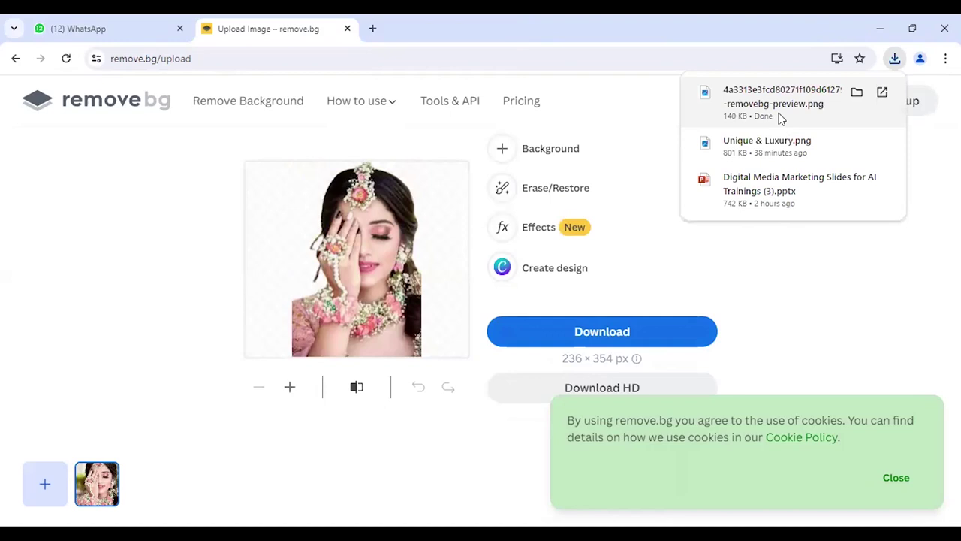
{"action": "right_click", "coordinate": [780, 114]}
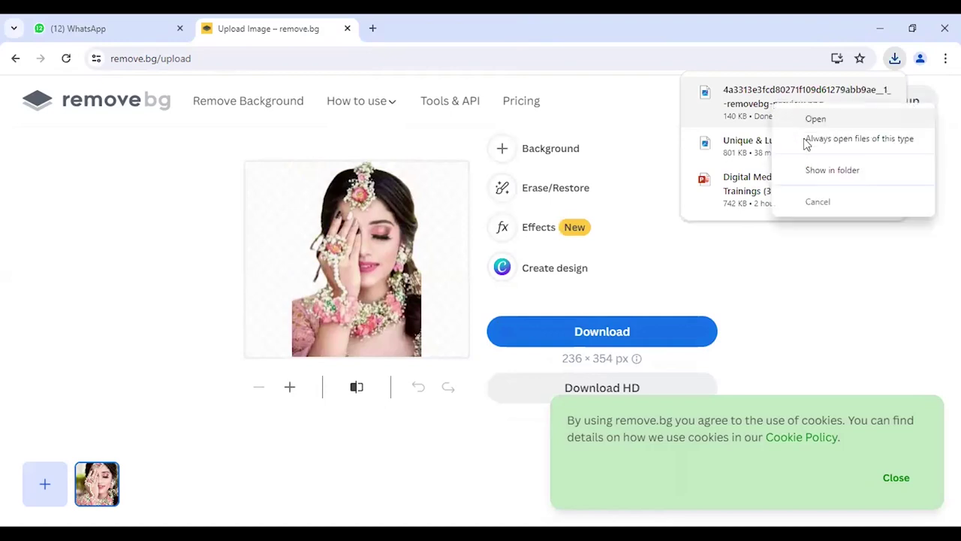
{"action": "left_click", "coordinate": [822, 173]}
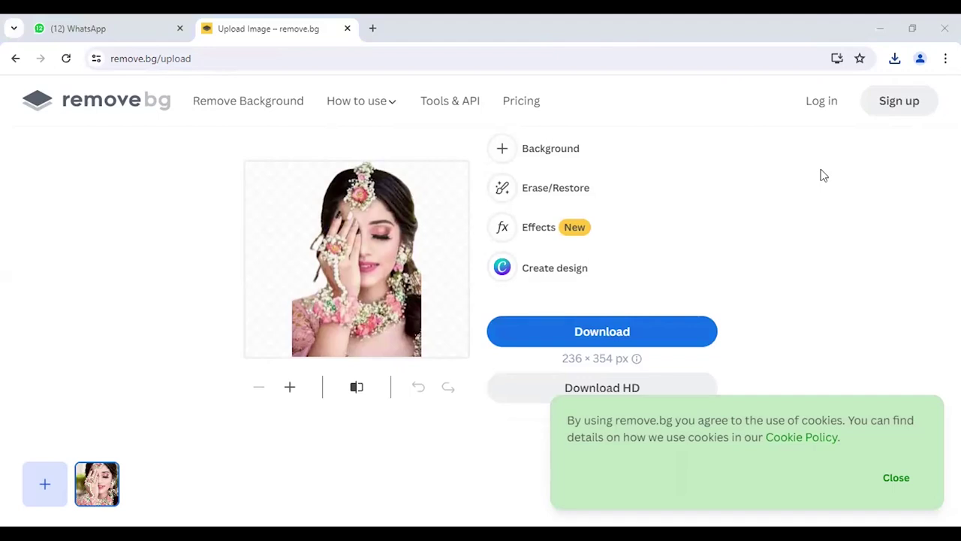
Step: View the downloaded cut-out of the woman in the photo viewer and return to the pink Canva design
{"action": "left_click", "coordinate": [414, 515]}
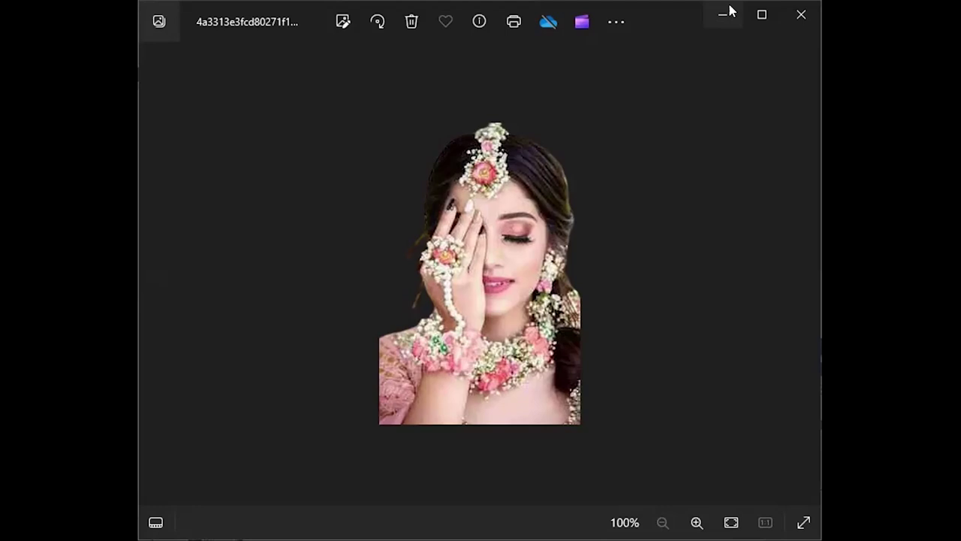
{"action": "left_click", "coordinate": [723, 13]}
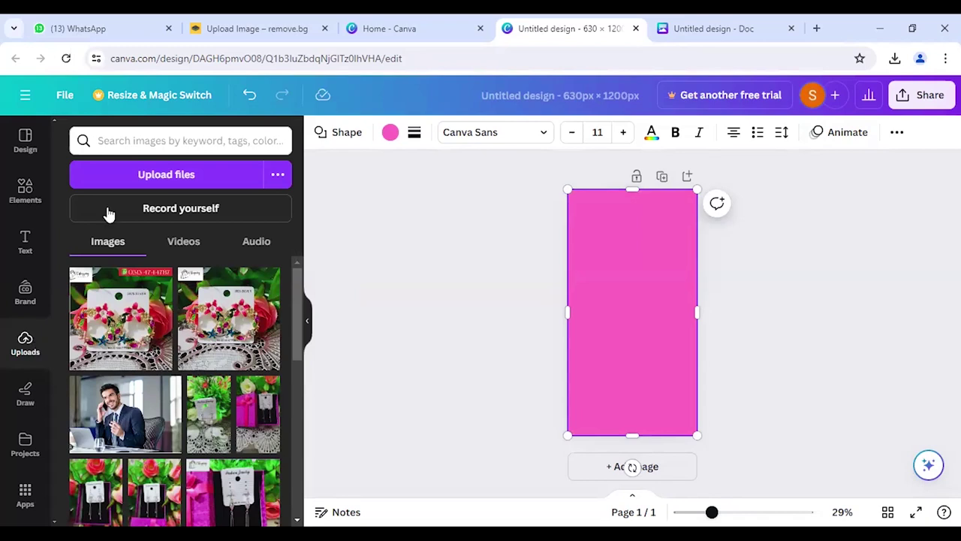
Step: Upload the remove.bg cut-out PNG of the woman from Downloads and place it slightly above the centre of the pink design
{"action": "left_click", "coordinate": [168, 183]}
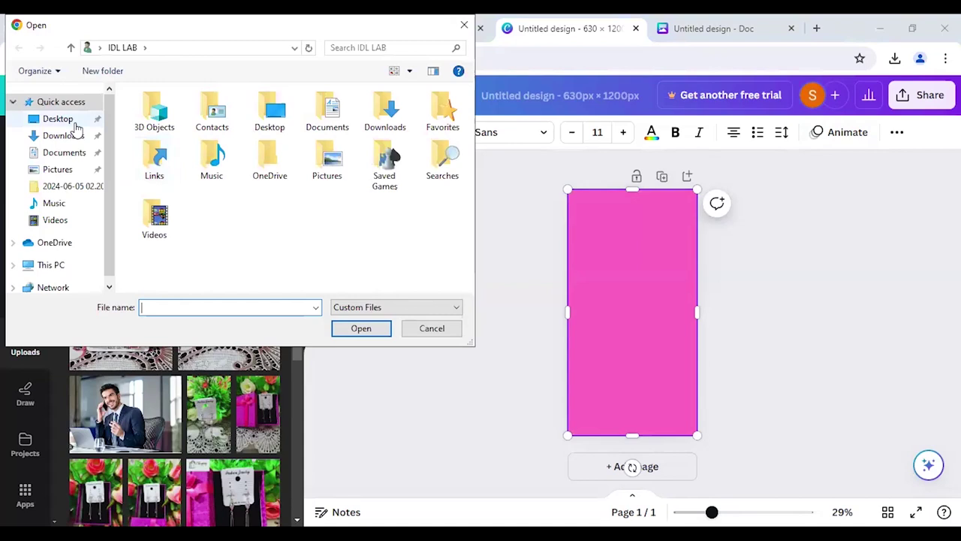
{"action": "left_click", "coordinate": [67, 144]}
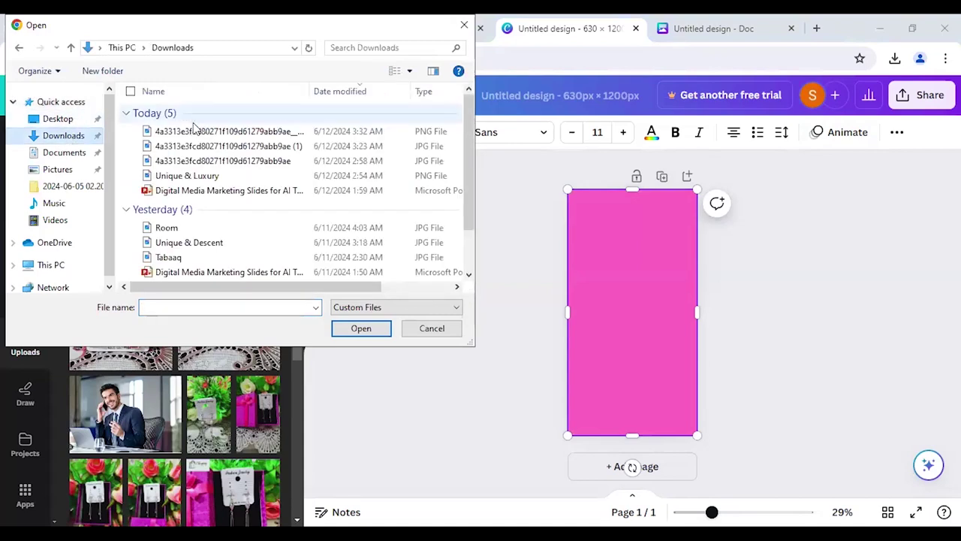
{"action": "left_click", "coordinate": [239, 133]}
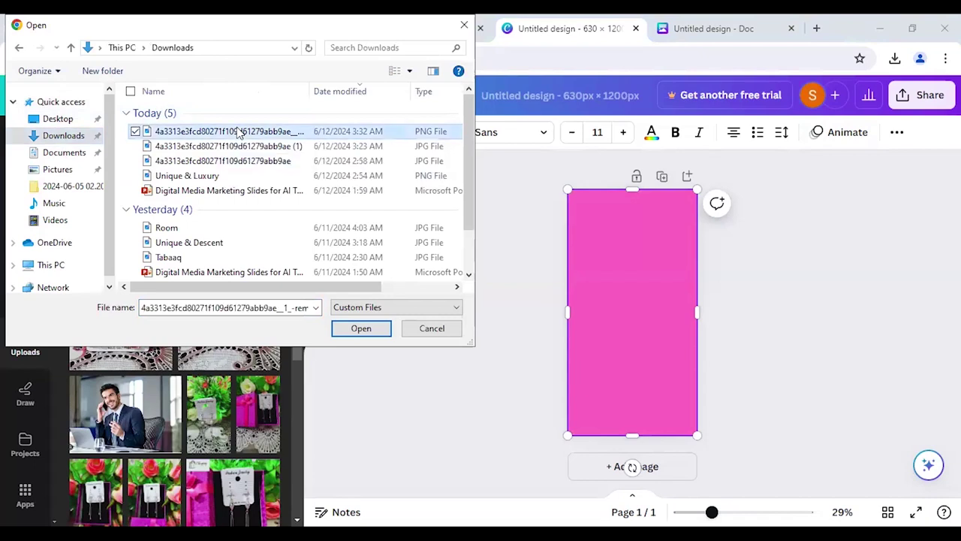
{"action": "double_click", "coordinate": [239, 132]}
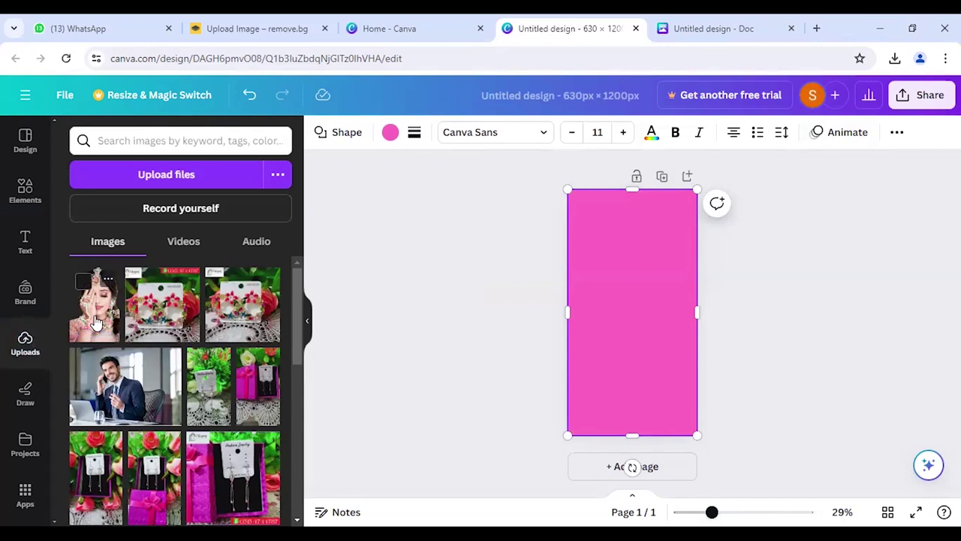
{"action": "left_click", "coordinate": [96, 319]}
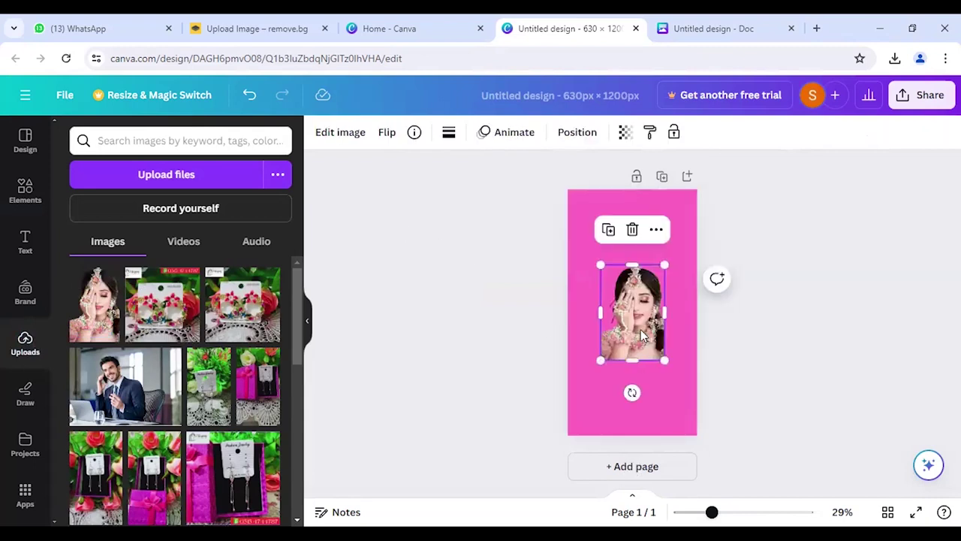
{"action": "left_click_drag", "start_coordinate": [640, 329], "coordinate": [640, 321]}
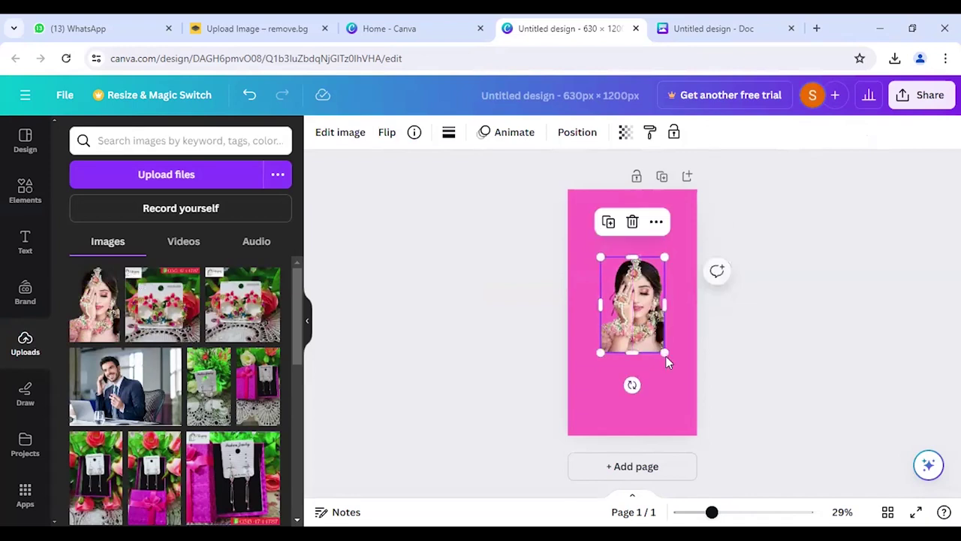
Step: Recolour the pink background shape behind the woman with the light purple from the Brand Kit palette
{"action": "left_click", "coordinate": [681, 400]}
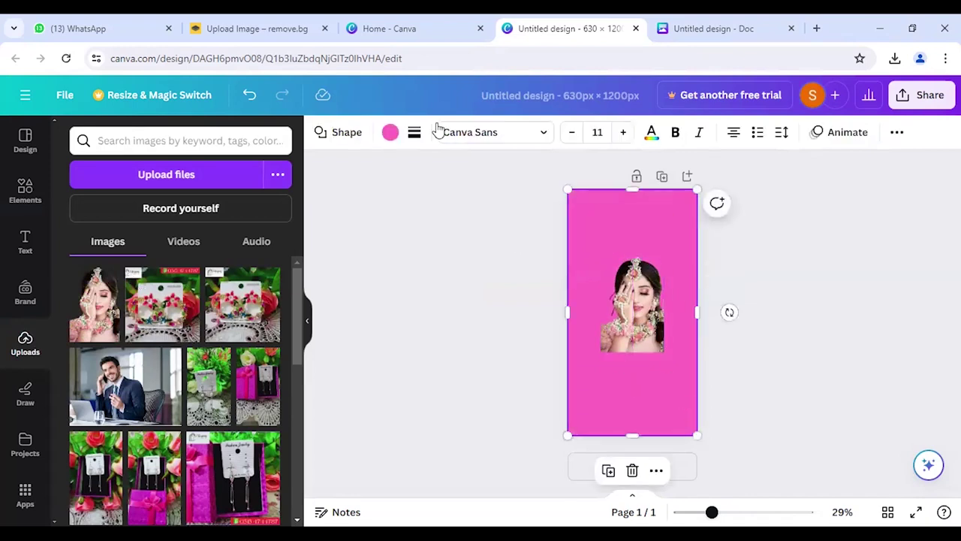
{"action": "left_click", "coordinate": [390, 133]}
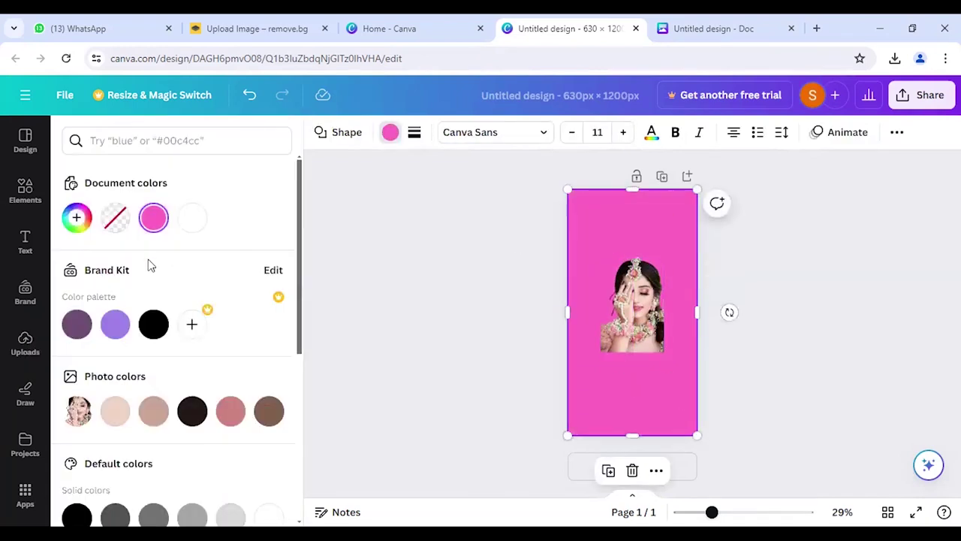
{"action": "left_click", "coordinate": [119, 322]}
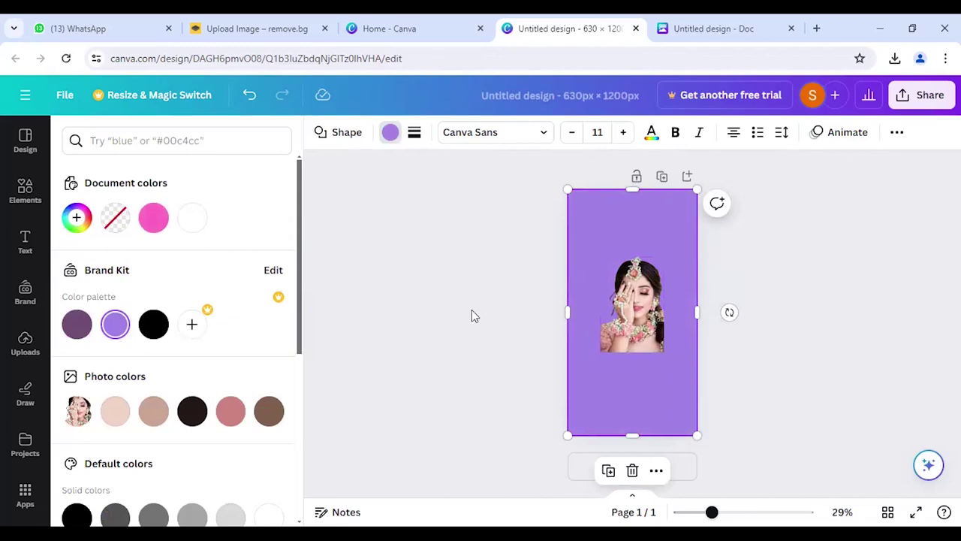
{"action": "key", "text": "Escape"}
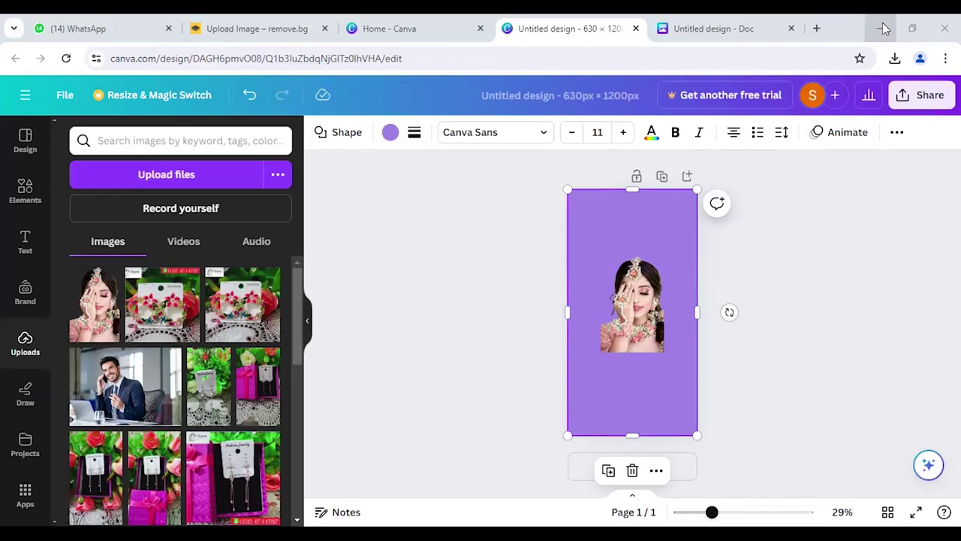
Step: Switch to the Downloads folder and inspect the general and detailed file properties of the original jewellery JPG
{"action": "left_click", "coordinate": [883, 29]}
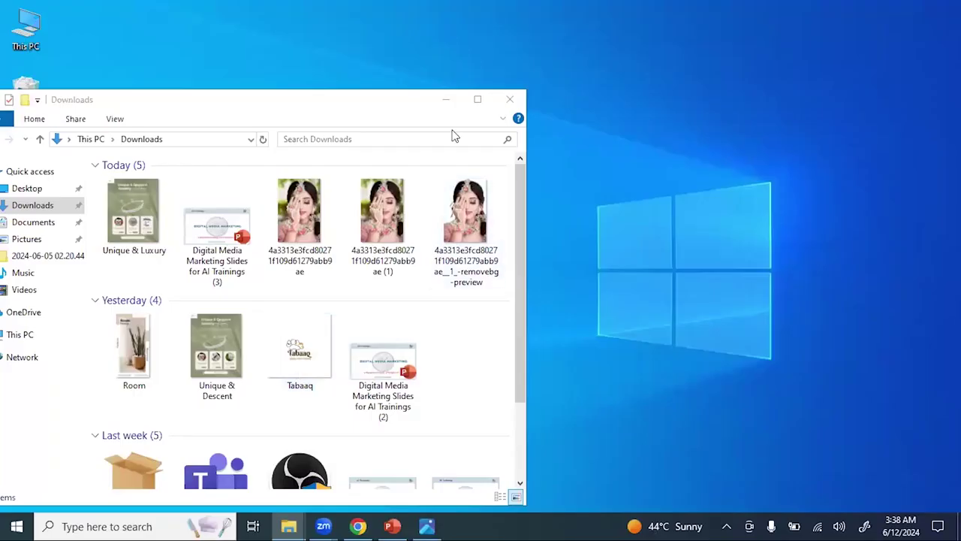
{"action": "left_click", "coordinate": [478, 99]}
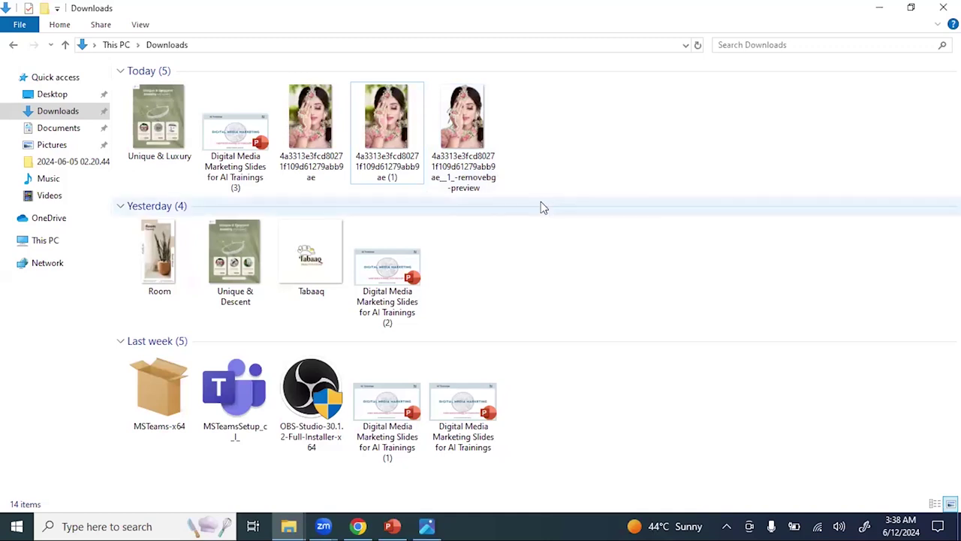
{"action": "left_click", "coordinate": [307, 142]}
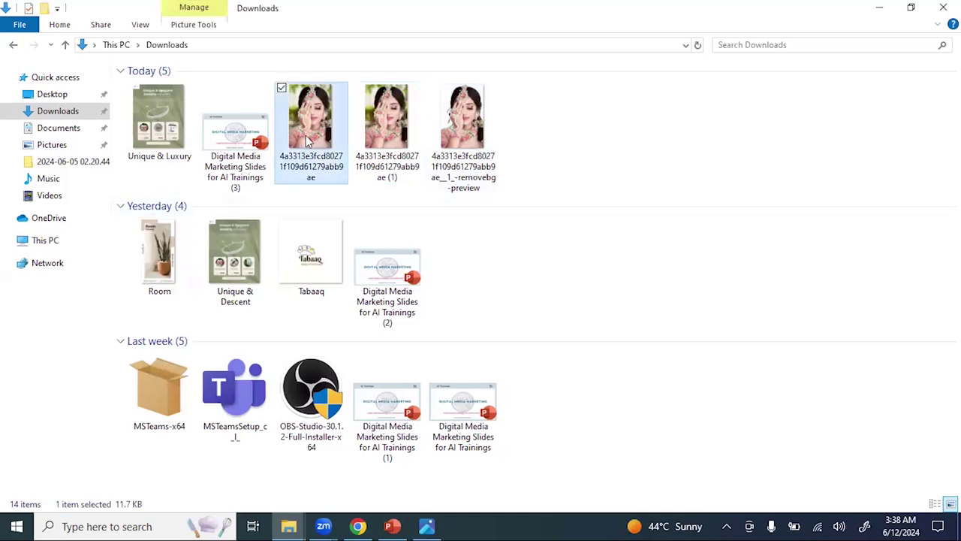
{"action": "right_click", "coordinate": [306, 139]}
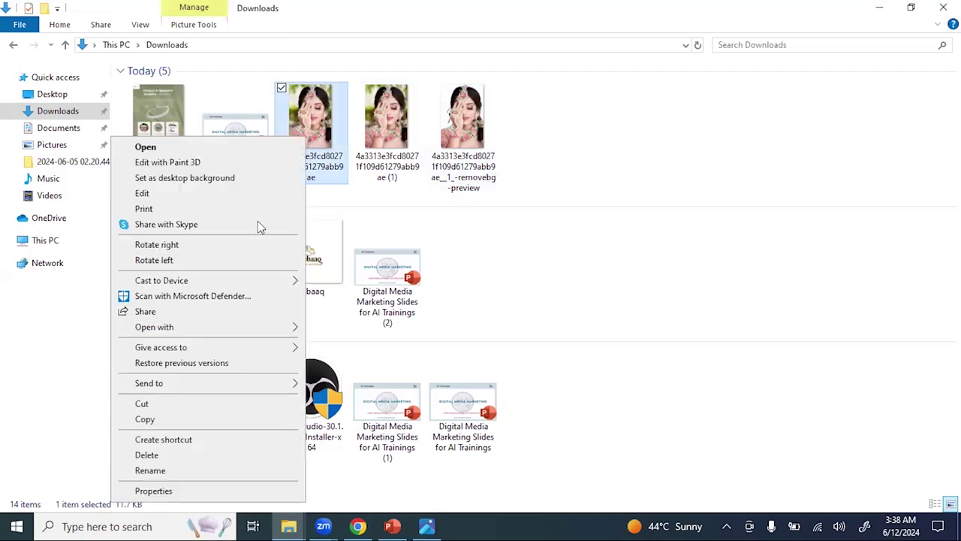
{"action": "left_click", "coordinate": [217, 489]}
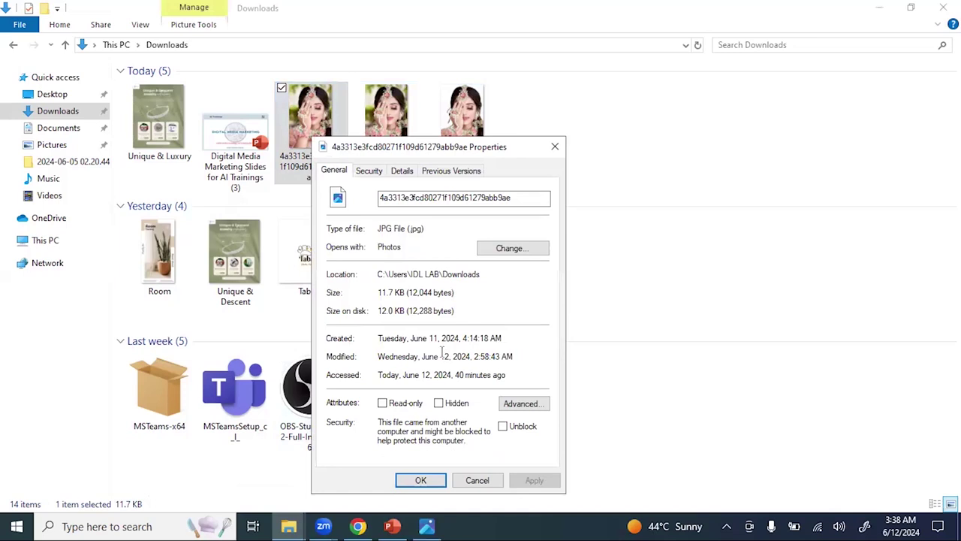
{"action": "left_click", "coordinate": [399, 174]}
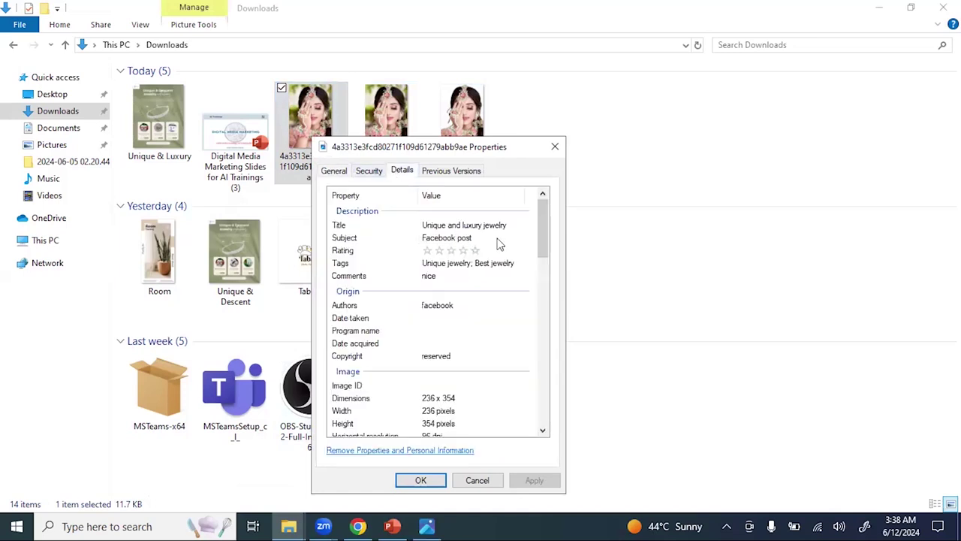
{"action": "left_click", "coordinate": [555, 147]}
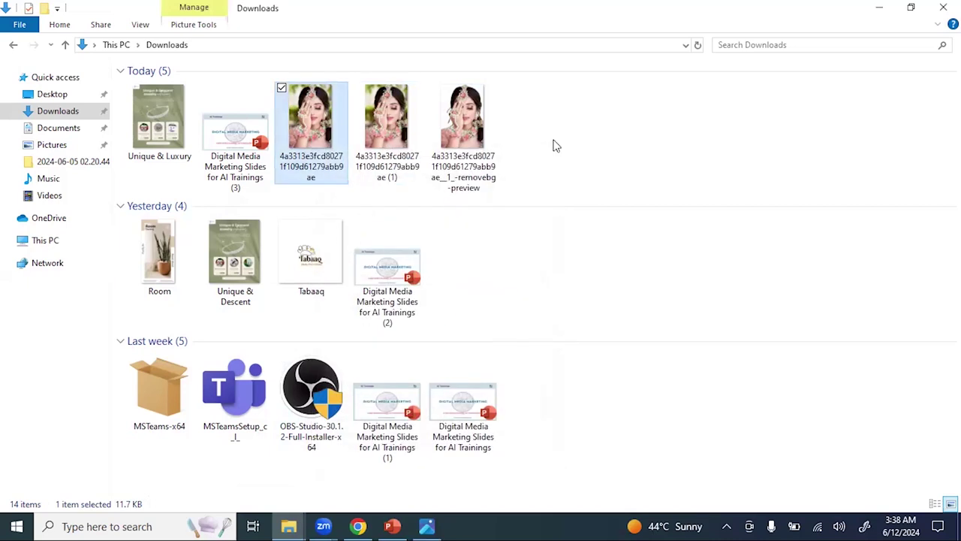
Step: Return to the browser, search Google for "Jewlery image" in a new tab and narrow the results to Flower
{"action": "left_click", "coordinate": [359, 526]}
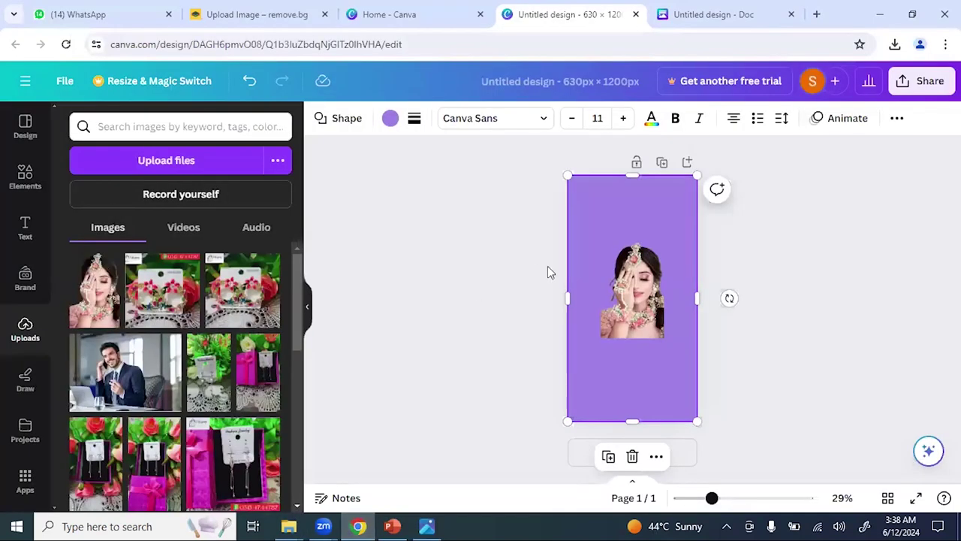
{"action": "left_click", "coordinate": [816, 15]}
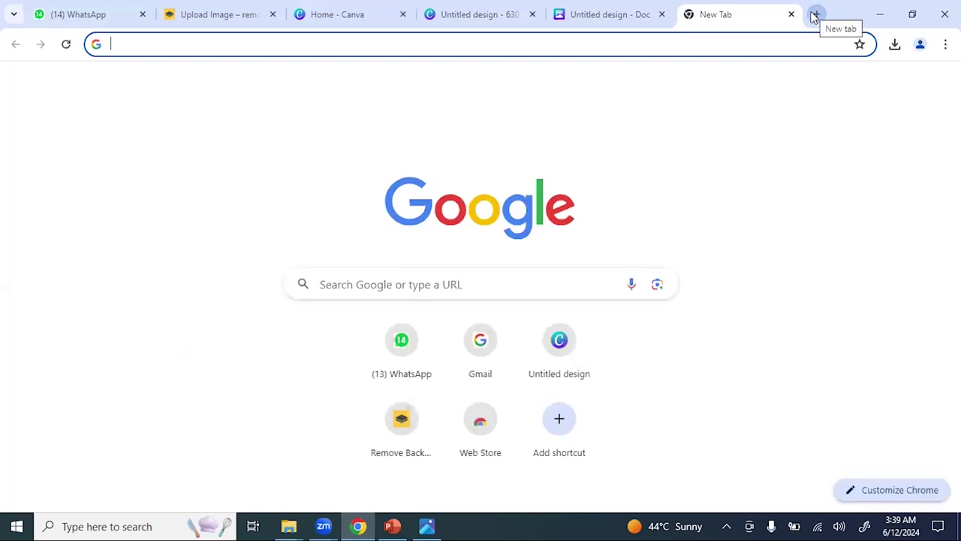
{"action": "left_click", "coordinate": [460, 282]}
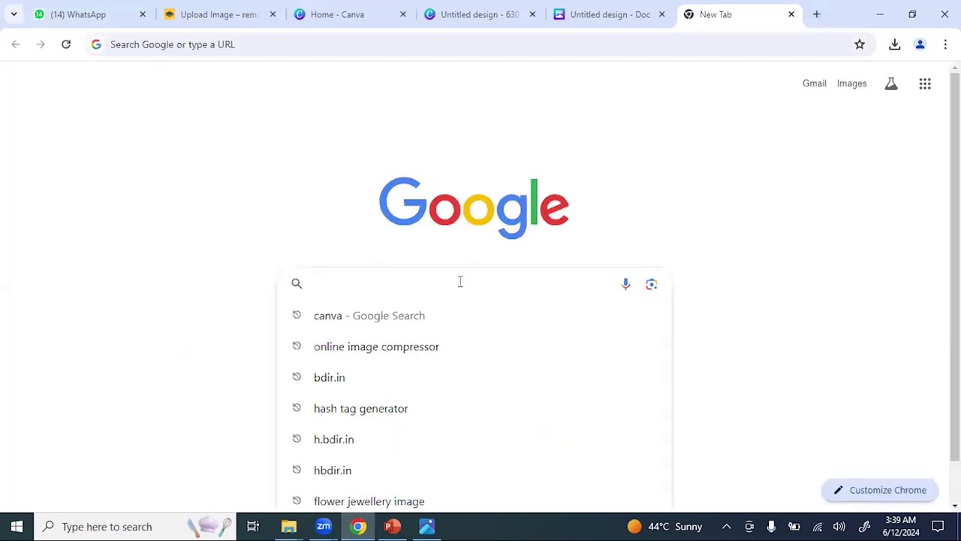
{"action": "type", "text": "jew"}
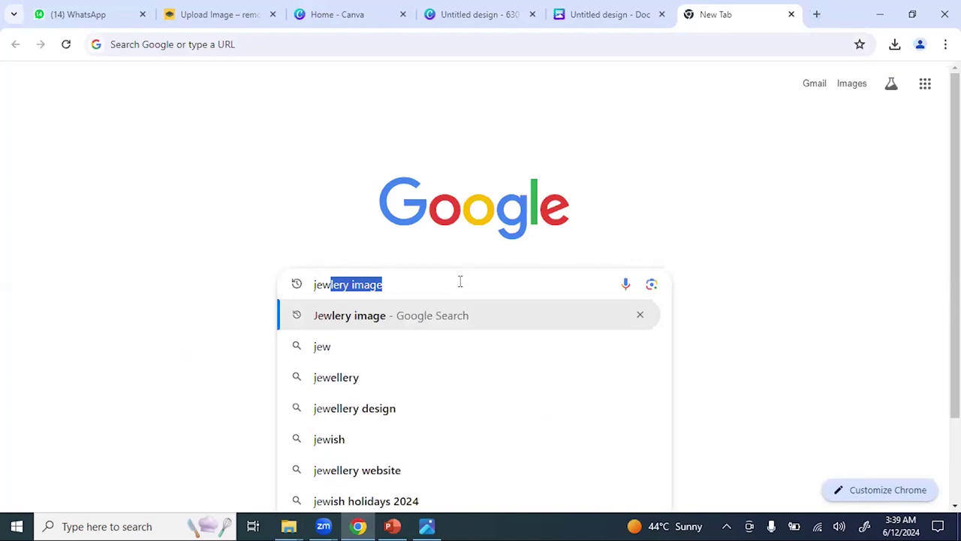
{"action": "key", "text": "Return"}
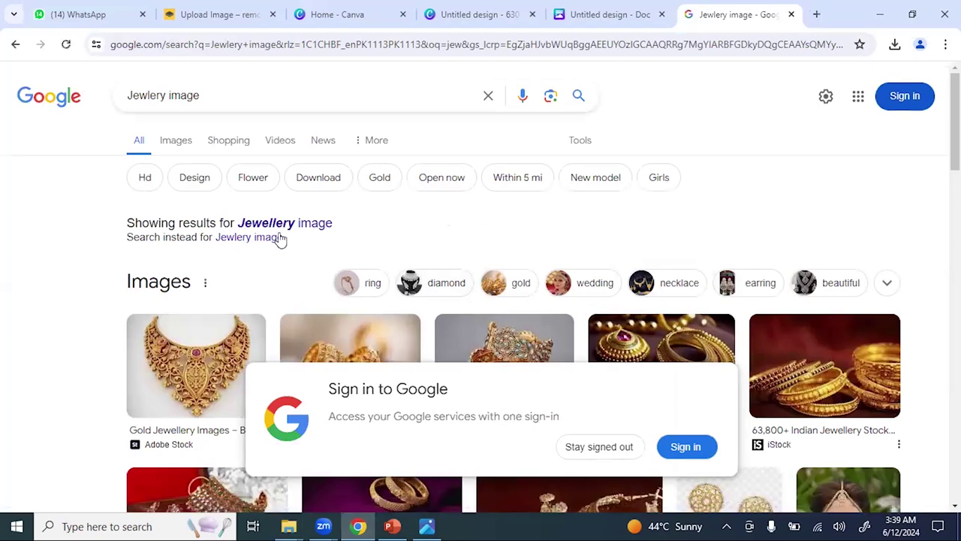
{"action": "left_click", "coordinate": [259, 189]}
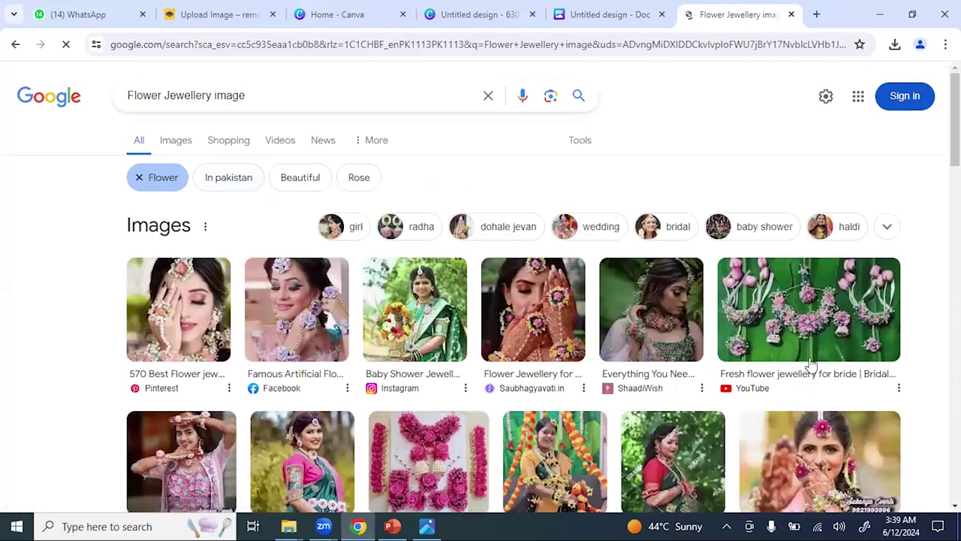
Step: Expand the flower jewellery image results and look through them for another suitable photo
{"action": "scroll", "coordinate": [922, 302], "scroll_direction": "down", "scroll_amount": 3}
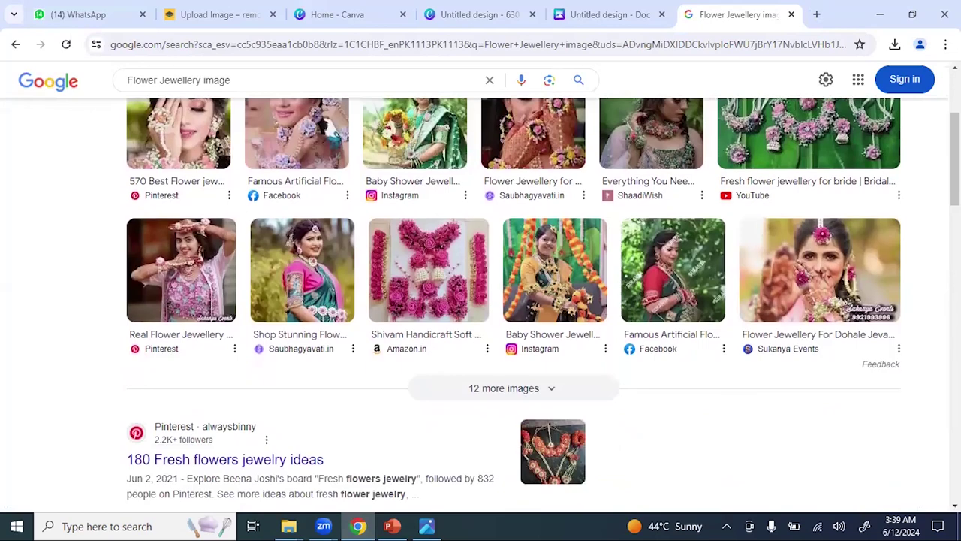
{"action": "scroll", "coordinate": [513, 306], "scroll_direction": "up", "scroll_amount": 2}
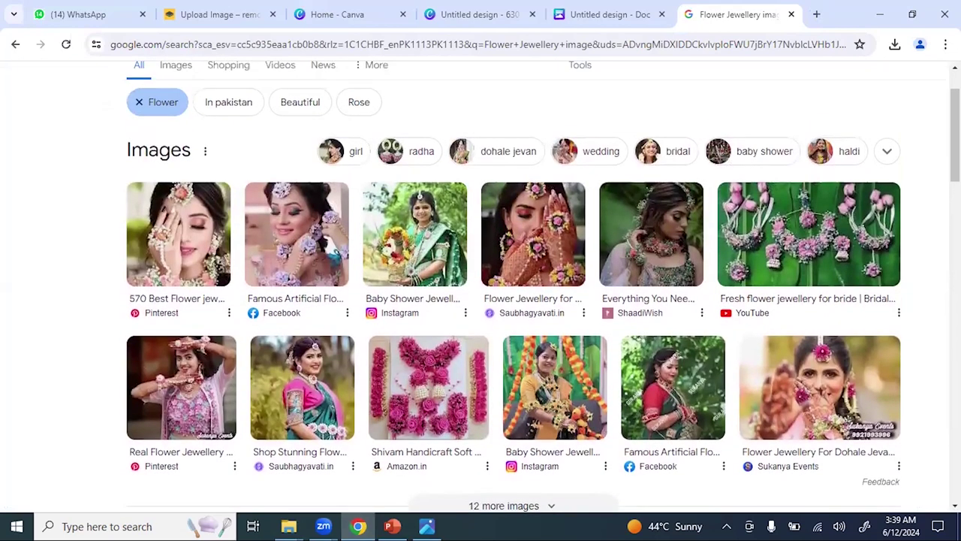
{"action": "scroll", "coordinate": [514, 306], "scroll_direction": "up", "scroll_amount": 1}
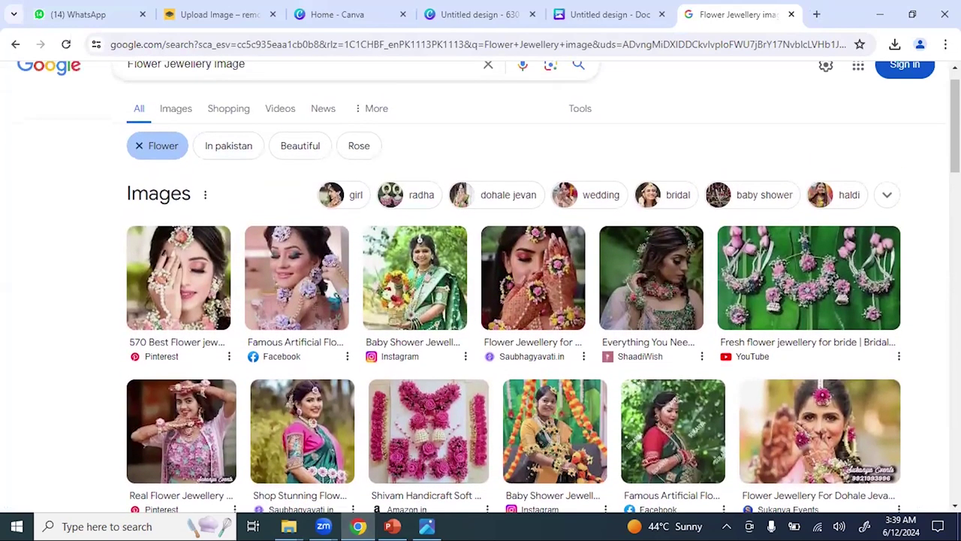
{"action": "scroll", "coordinate": [513, 306], "scroll_direction": "down", "scroll_amount": 2}
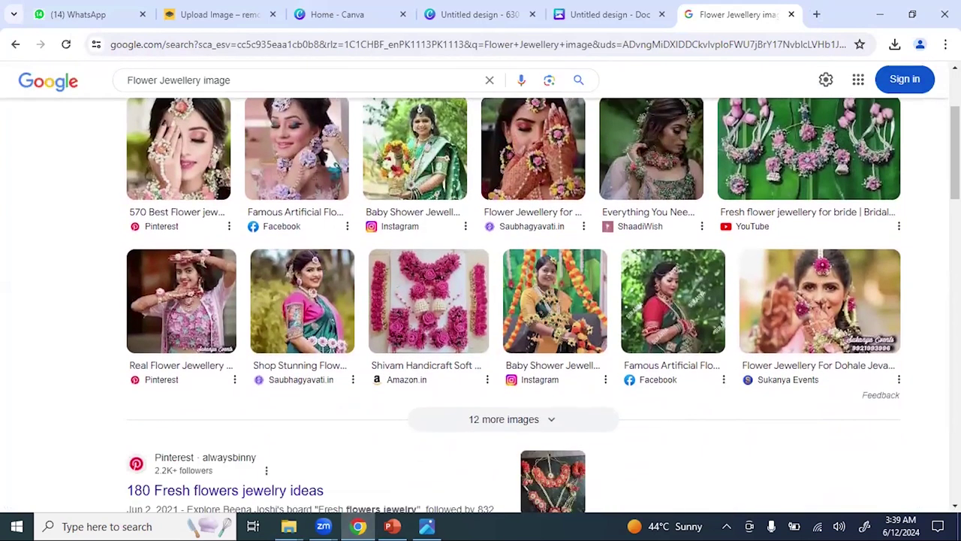
{"action": "left_click", "coordinate": [532, 419]}
{"action": "scroll", "coordinate": [539, 416], "scroll_direction": "down", "scroll_amount": 1}
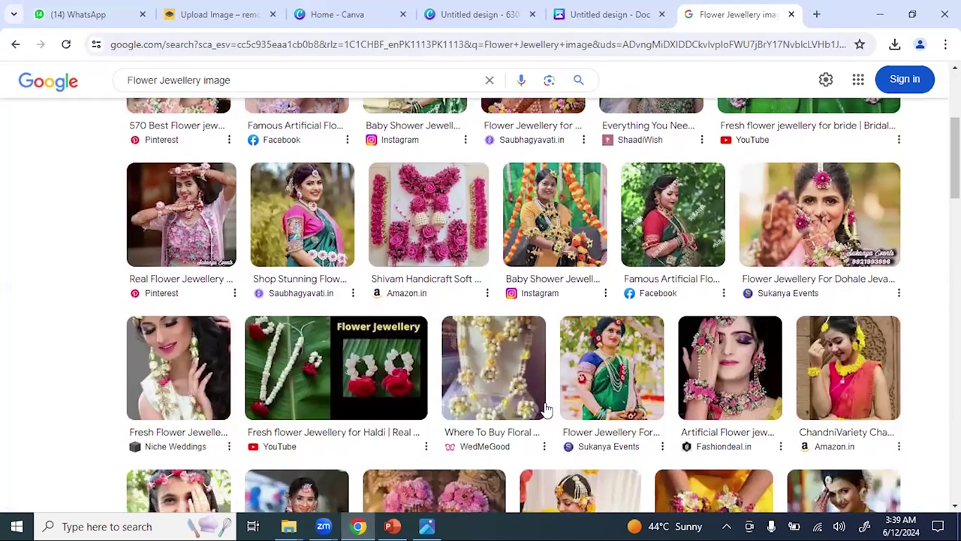
{"action": "scroll", "coordinate": [547, 411], "scroll_direction": "down", "scroll_amount": 2}
{"action": "scroll", "coordinate": [546, 409], "scroll_direction": "down", "scroll_amount": 1}
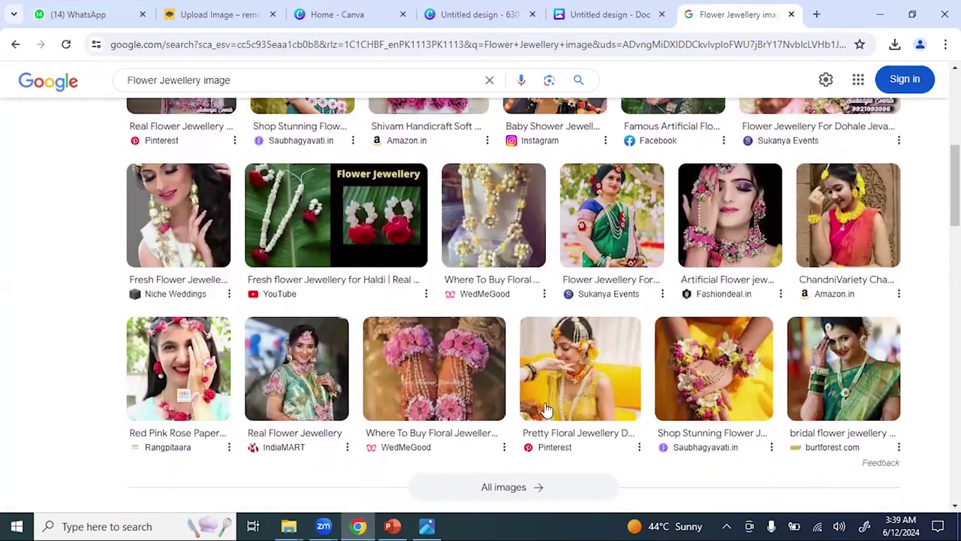
{"action": "left_click", "coordinate": [441, 377]}
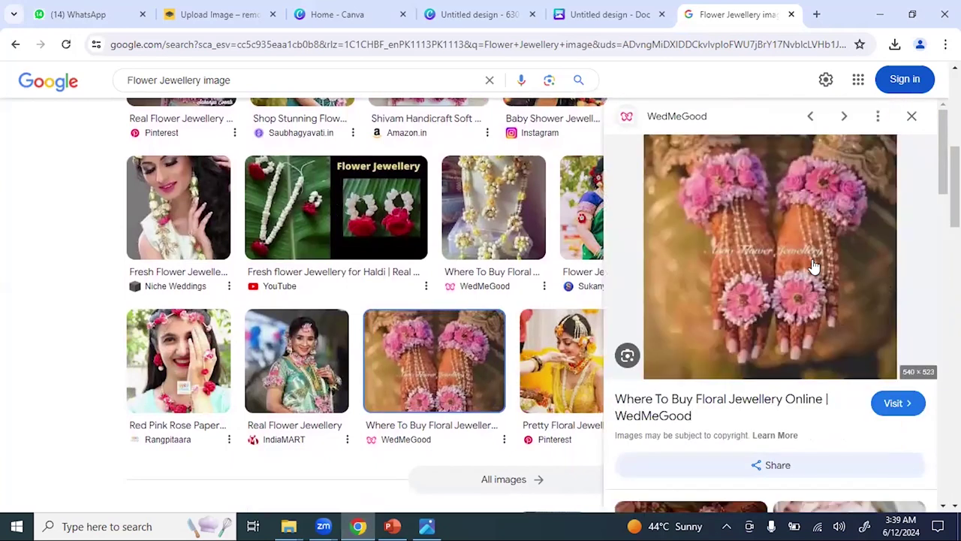
{"action": "right_click", "coordinate": [812, 259]}
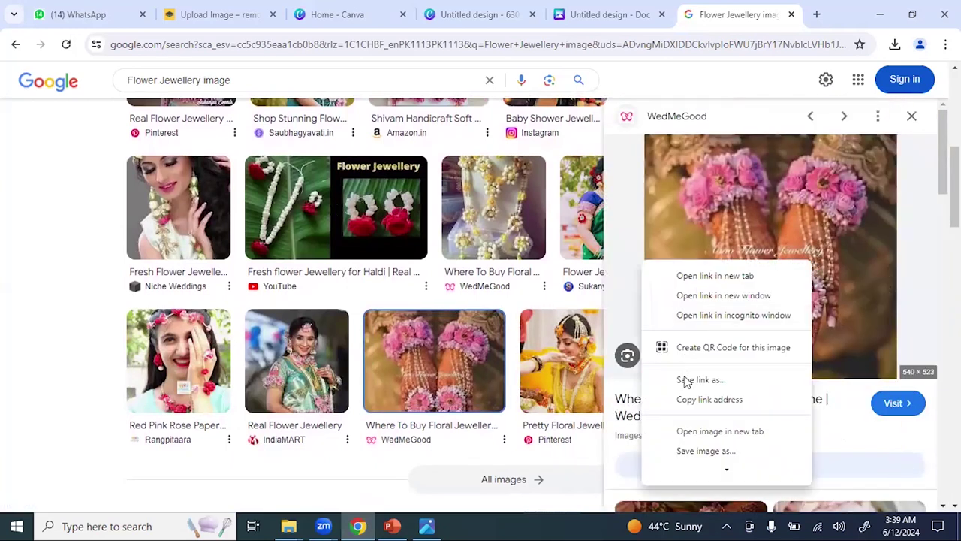
{"action": "left_click", "coordinate": [734, 455]}
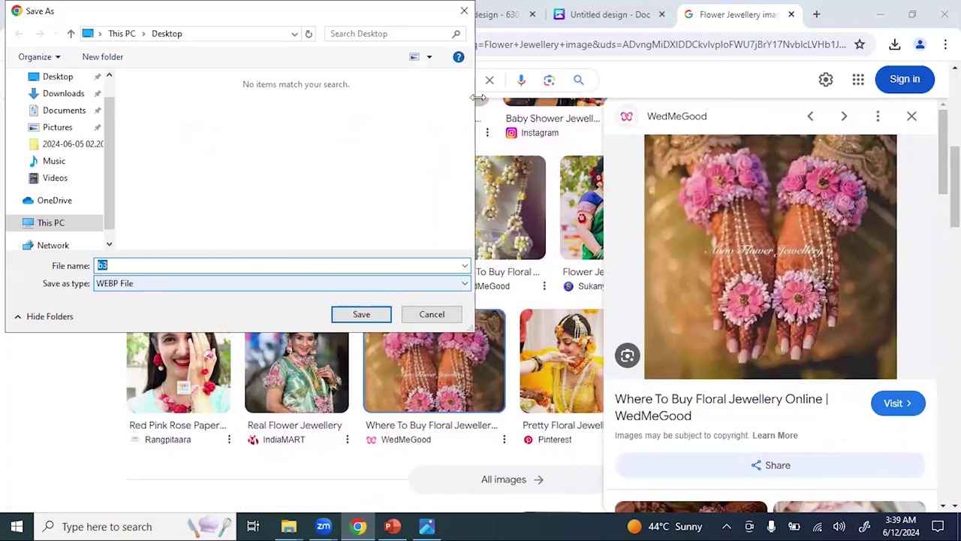
{"action": "left_click", "coordinate": [465, 10]}
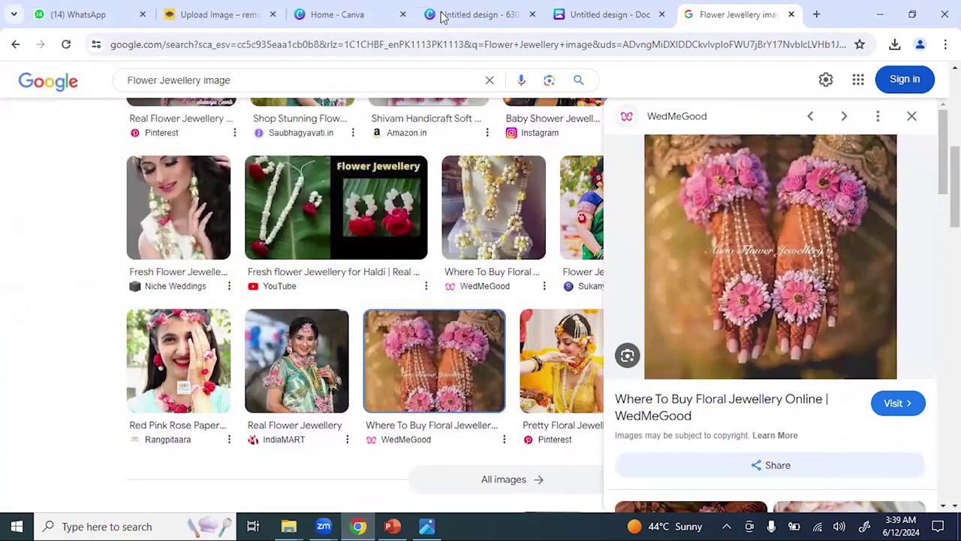
{"action": "left_click", "coordinate": [912, 119]}
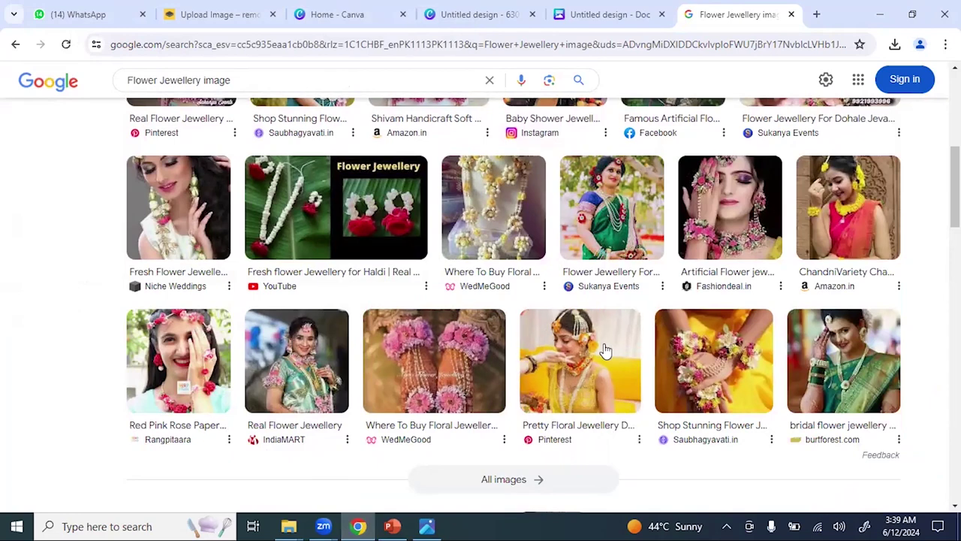
{"action": "scroll", "coordinate": [747, 326], "scroll_direction": "up", "scroll_amount": 1}
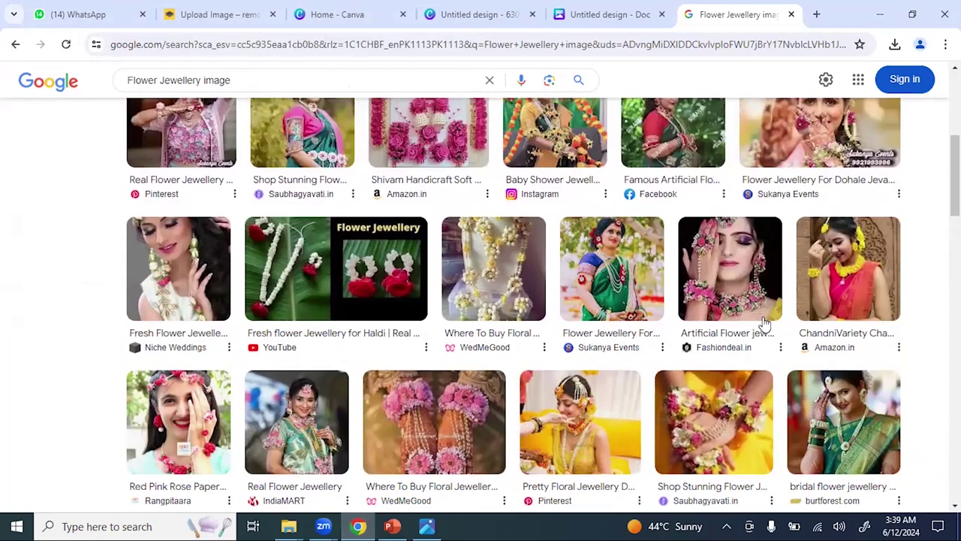
Step: Open the "Artificial Flower jewellery set for bridal" photo from the image results and save it to the Desktop as a JPEG
{"action": "left_click", "coordinate": [734, 275]}
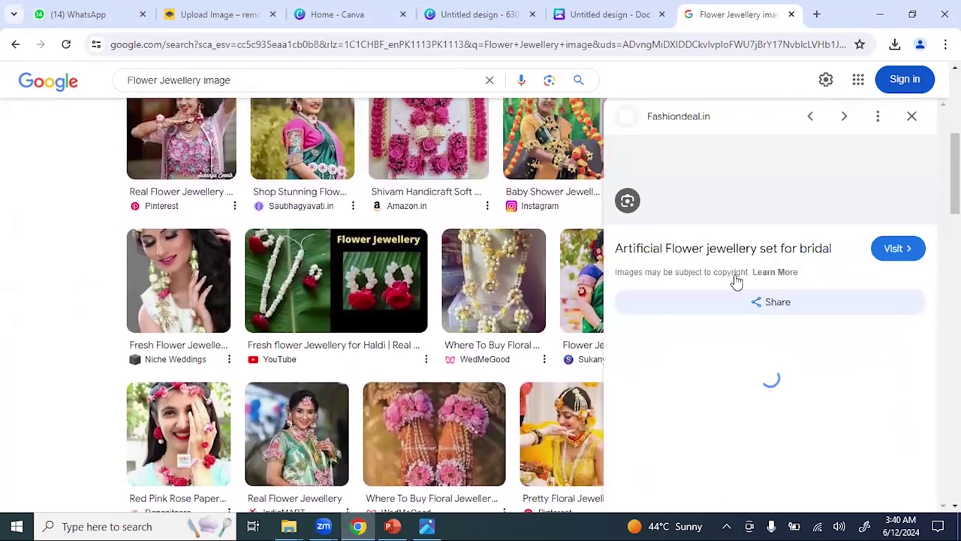
{"action": "right_click", "coordinate": [808, 254]}
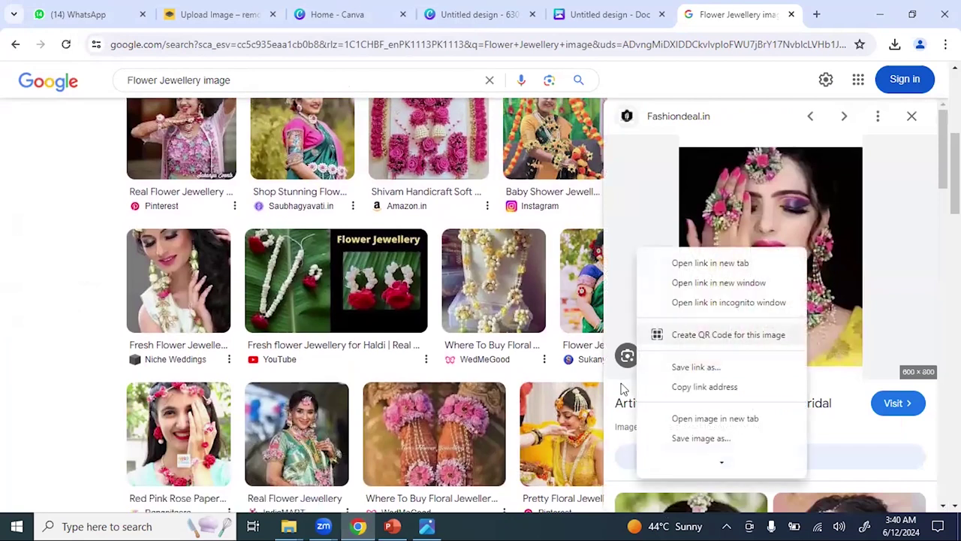
{"action": "left_click", "coordinate": [701, 438]}
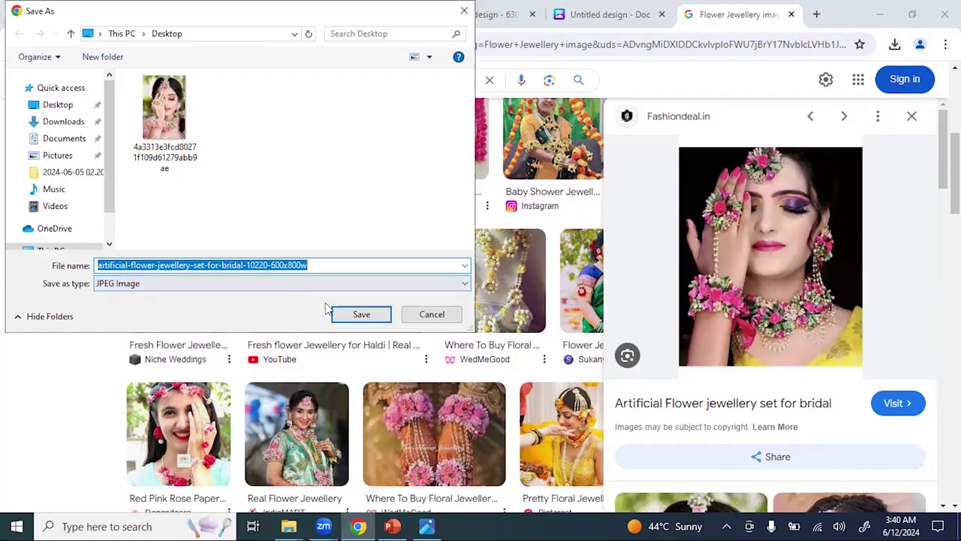
{"action": "left_click", "coordinate": [351, 315]}
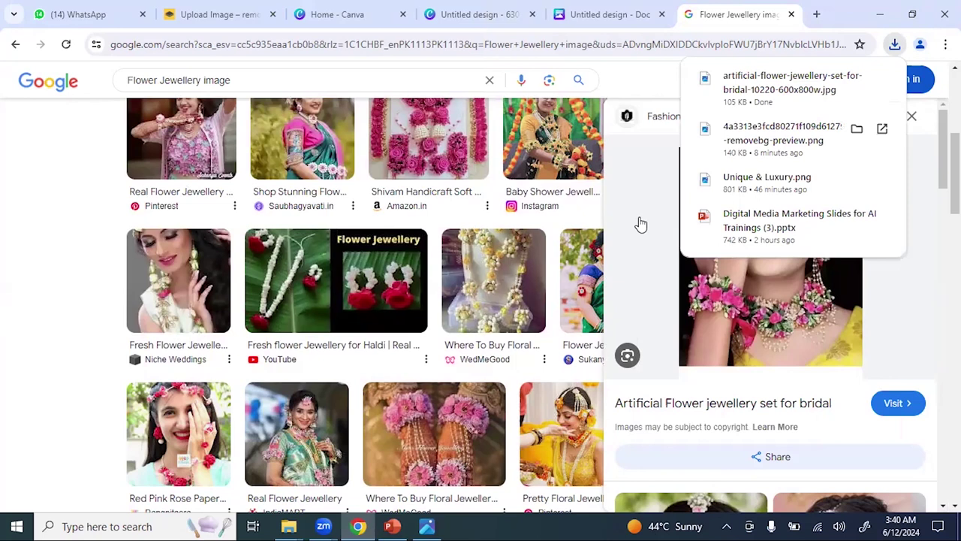
Step: Locate the saved flower jewellery JPG by showing it in its folder from the browser's download history, and maximise the folder window
{"action": "left_click", "coordinate": [879, 13]}
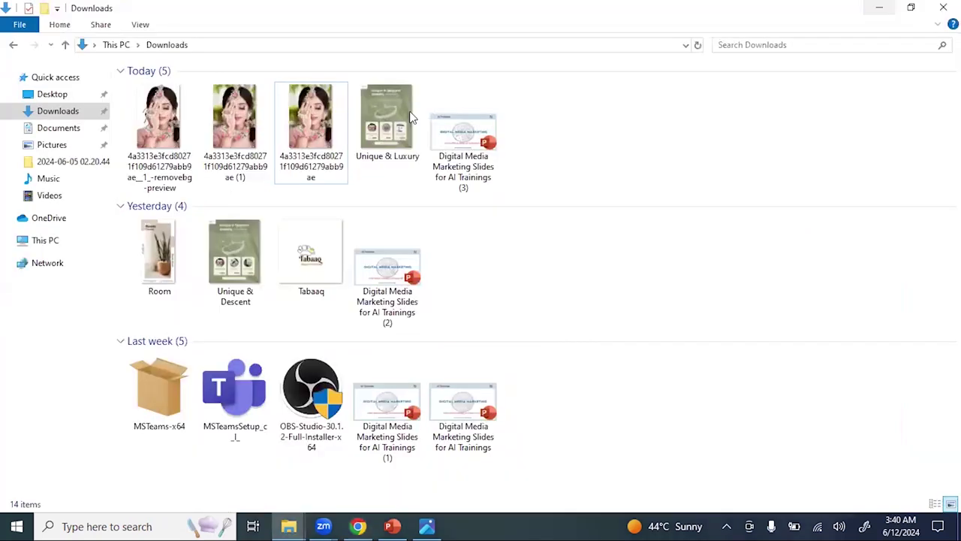
{"action": "left_click", "coordinate": [63, 118]}
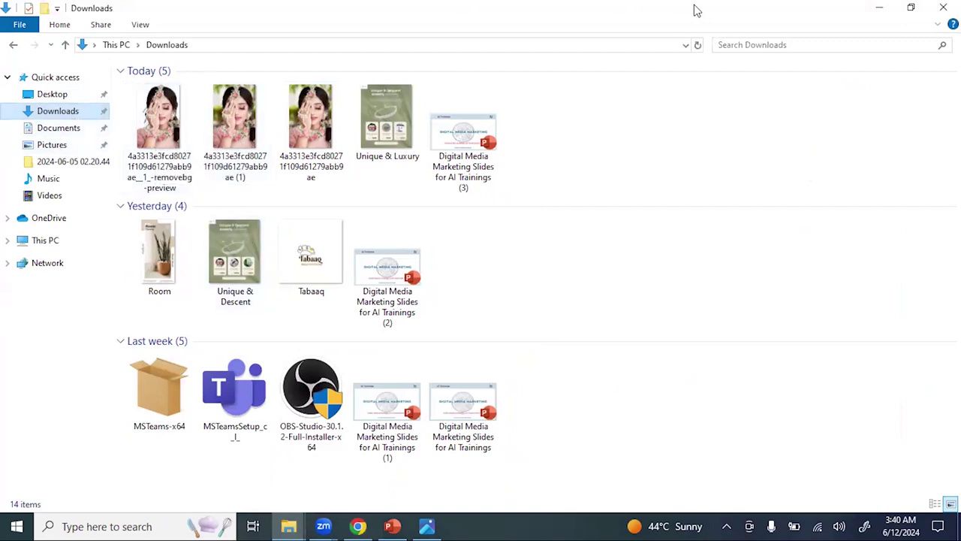
{"action": "left_click", "coordinate": [877, 9]}
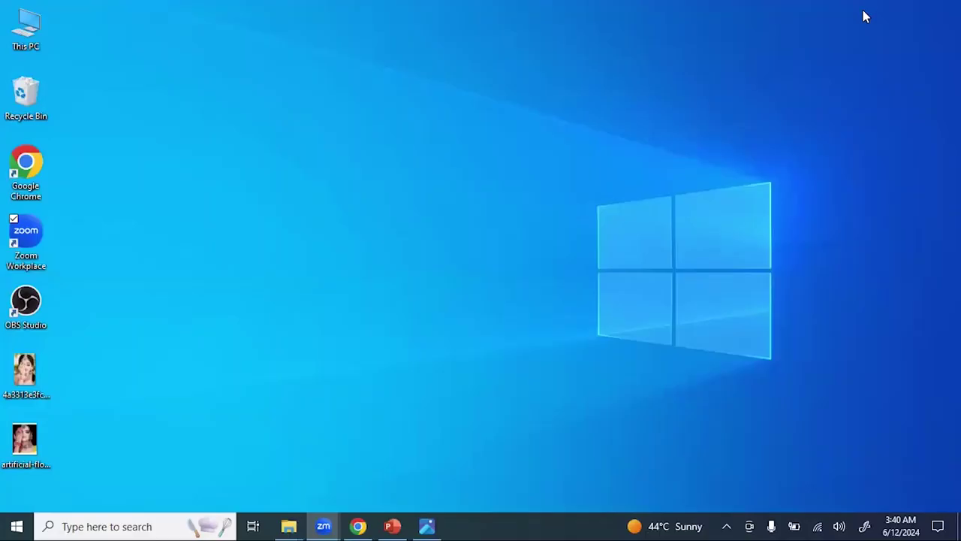
{"action": "left_click", "coordinate": [358, 525]}
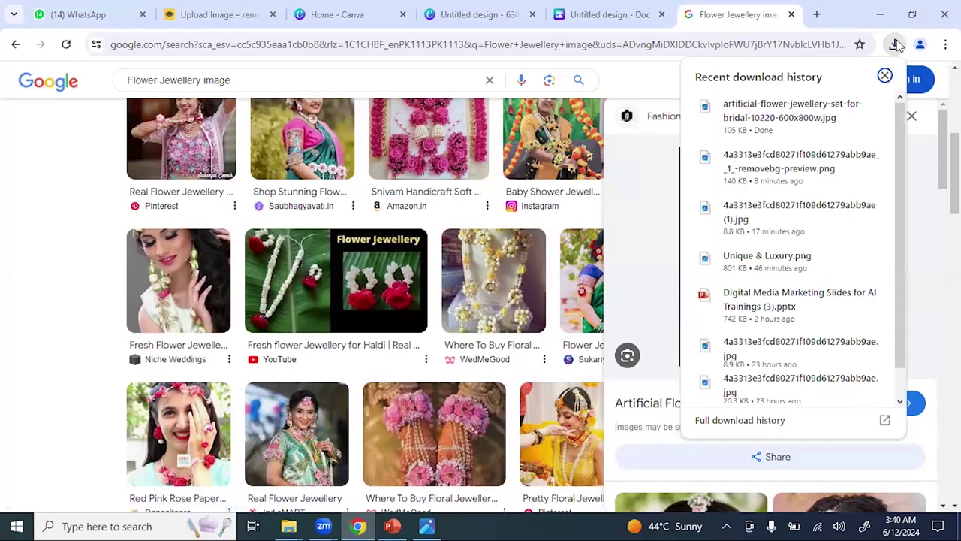
{"action": "right_click", "coordinate": [732, 116]}
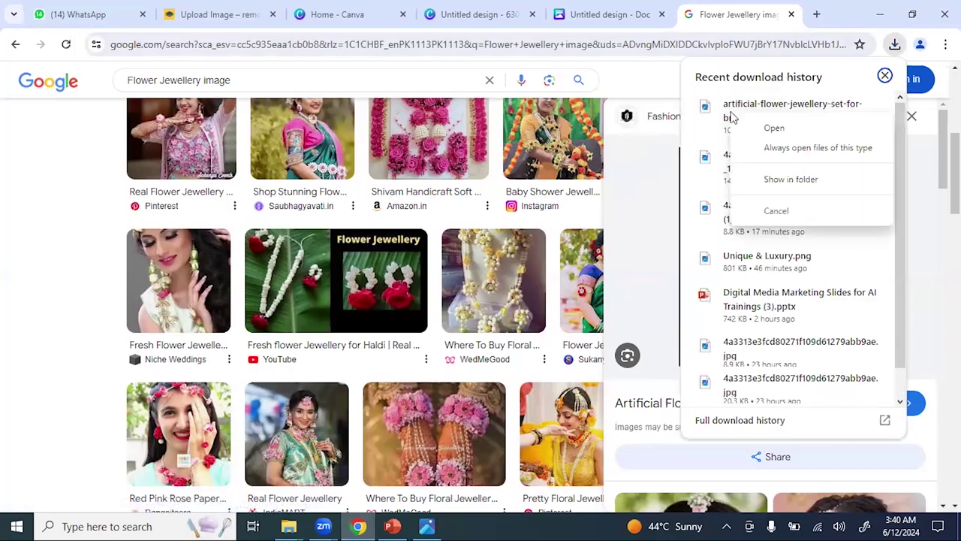
{"action": "left_click", "coordinate": [789, 181]}
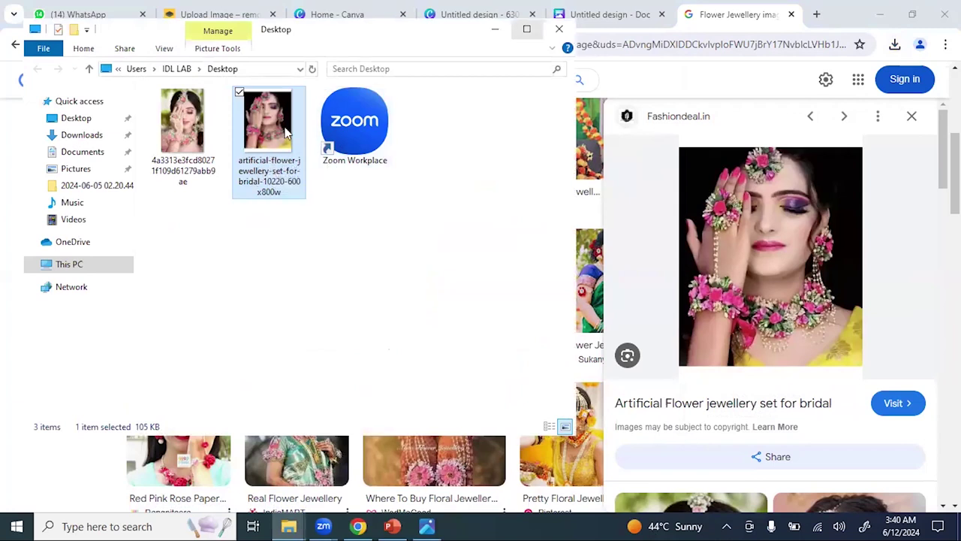
{"action": "left_click", "coordinate": [526, 28]}
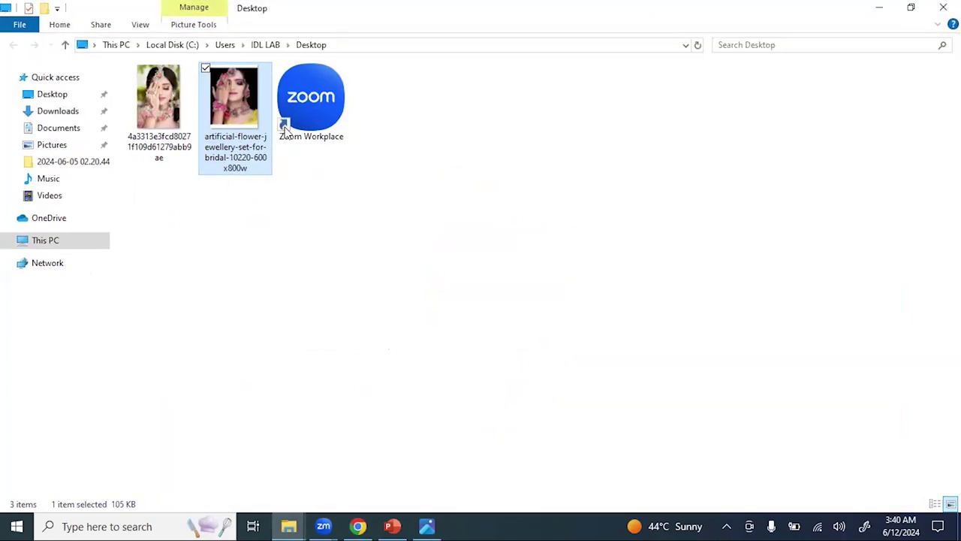
Step: Open the file properties of the flower jewellery JPG in the Desktop folder and show its details
{"action": "left_click", "coordinate": [252, 236]}
{"action": "left_click", "coordinate": [252, 135]}
{"action": "right_click", "coordinate": [252, 134]}
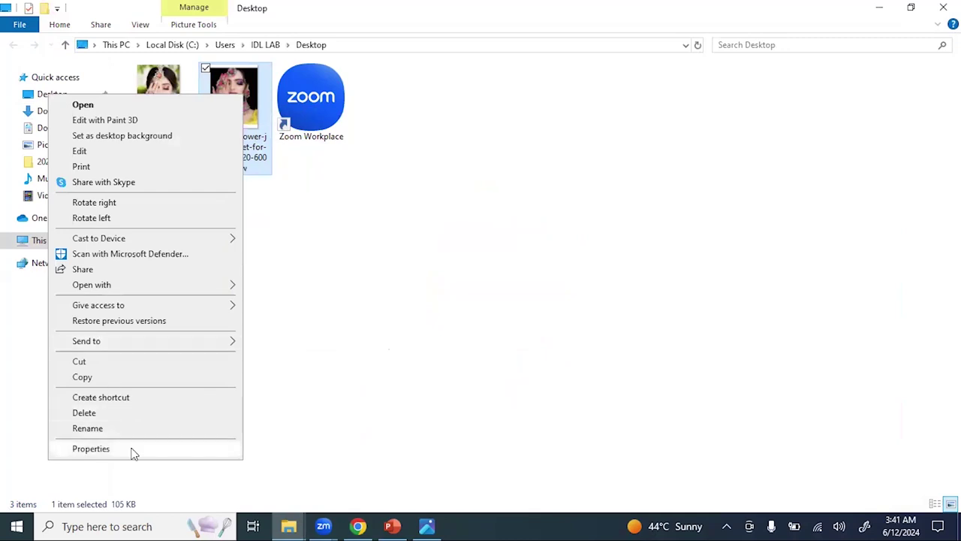
{"action": "left_click", "coordinate": [132, 450]}
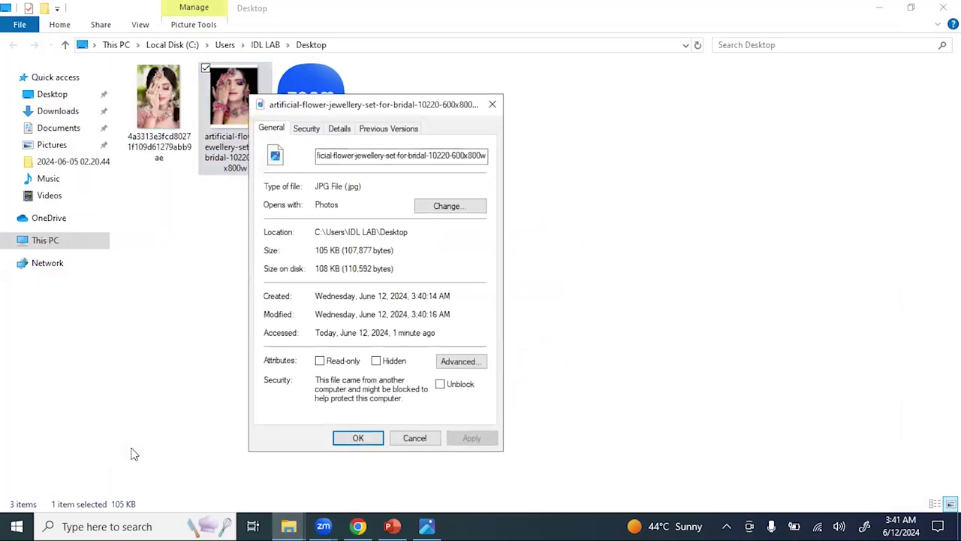
{"action": "left_click", "coordinate": [348, 135]}
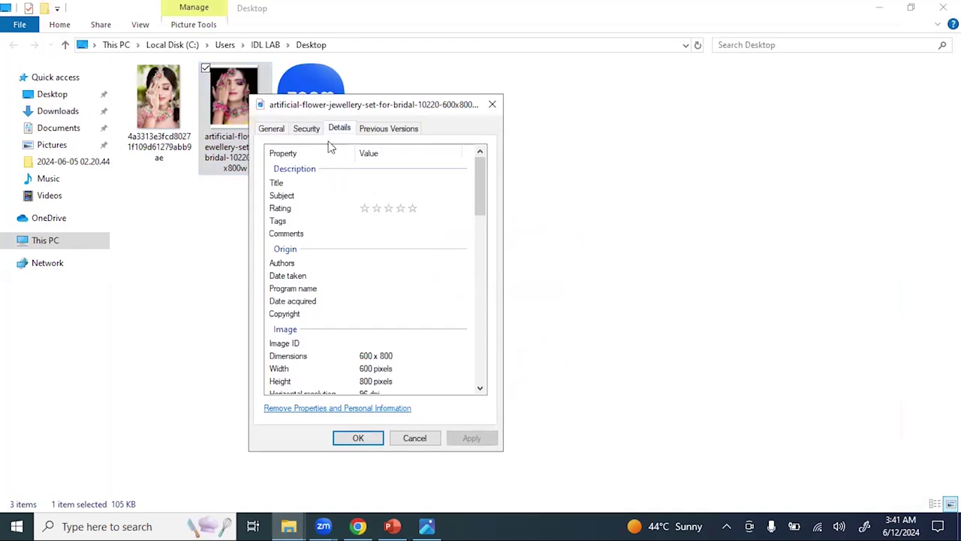
Step: Set the image's Title property to "Unique & beautiful flower jewelry"
{"action": "left_click", "coordinate": [355, 187]}
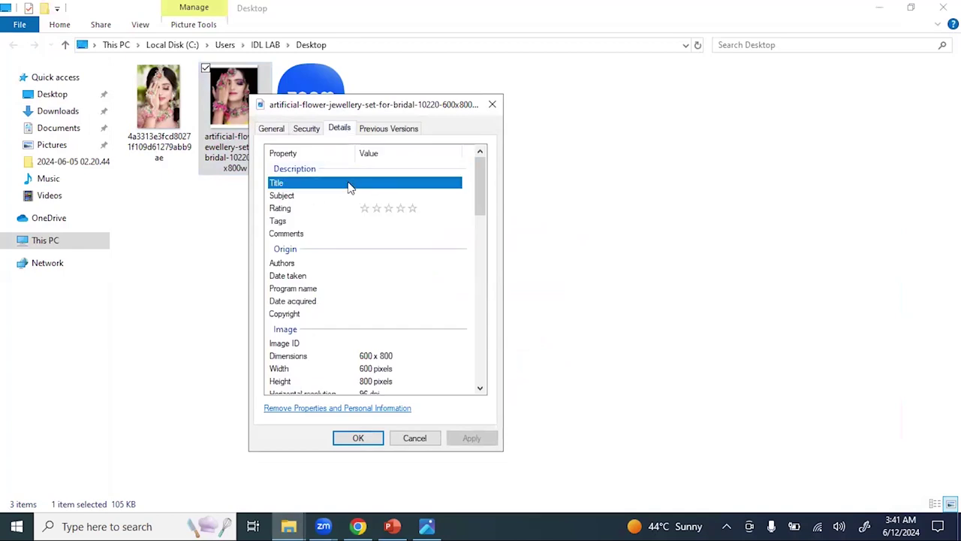
{"action": "left_click", "coordinate": [361, 183]}
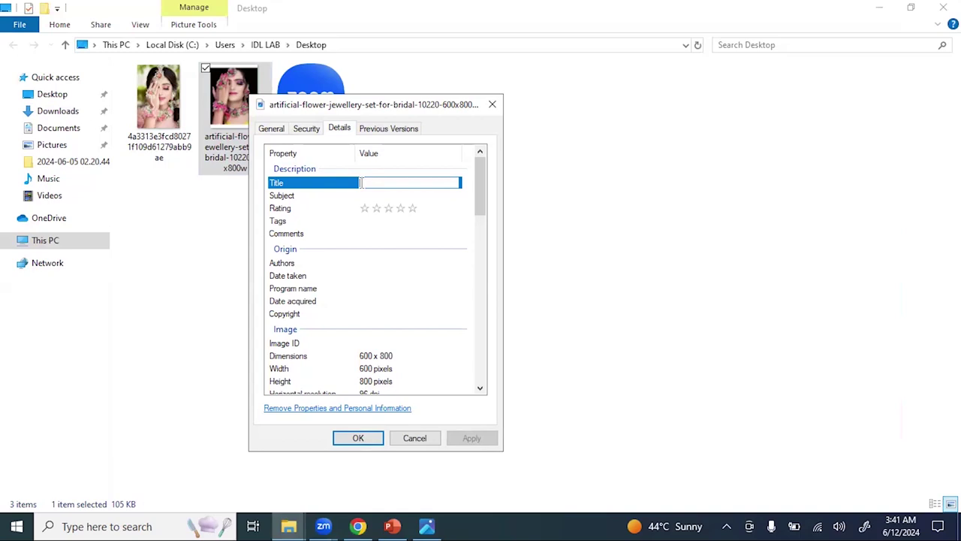
{"action": "type", "text": "Unique & beautiful flower jew"}
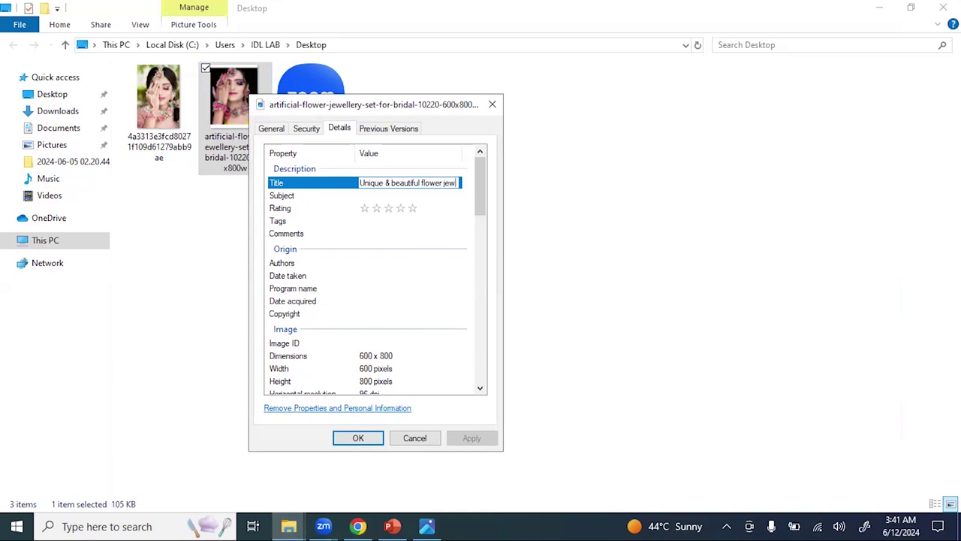
{"action": "type", "text": "elry"}
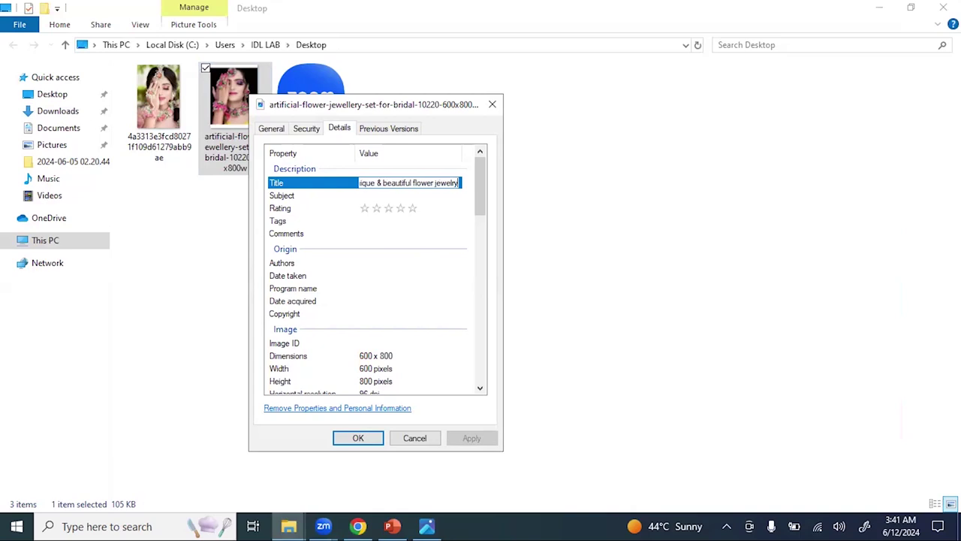
Step: Set the image's Subject property to "Post" and its Rating to five stars
{"action": "left_click", "coordinate": [307, 198]}
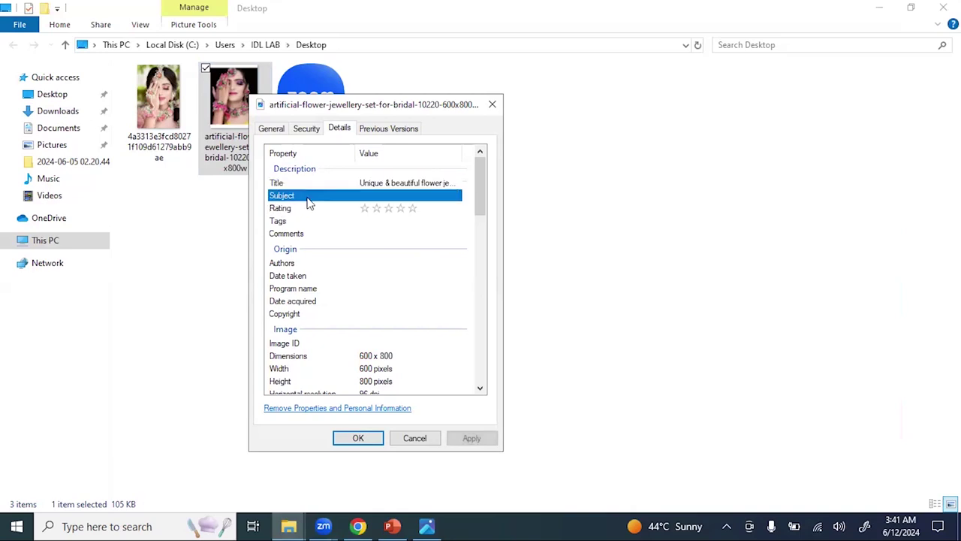
{"action": "left_click", "coordinate": [373, 194]}
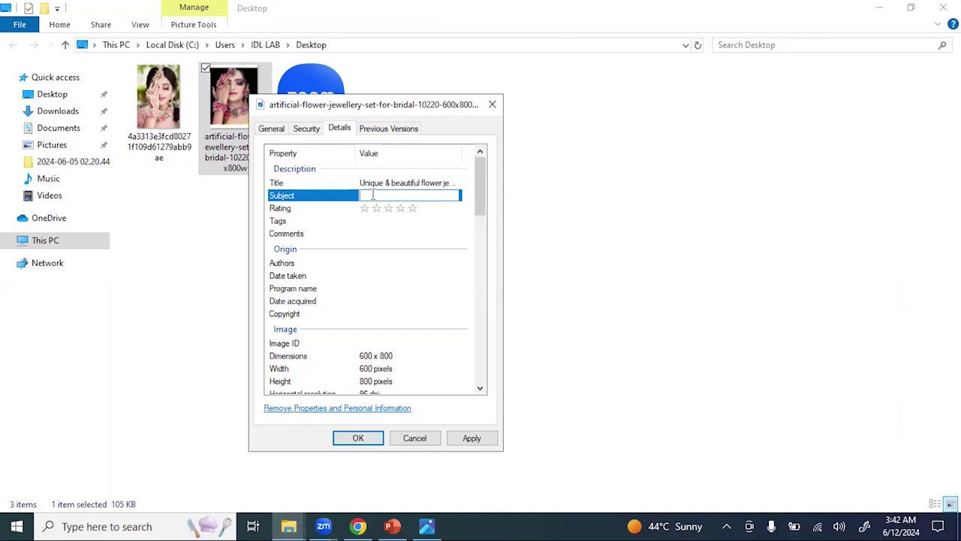
{"action": "type", "text": "Post"}
{"action": "left_click", "coordinate": [412, 209]}
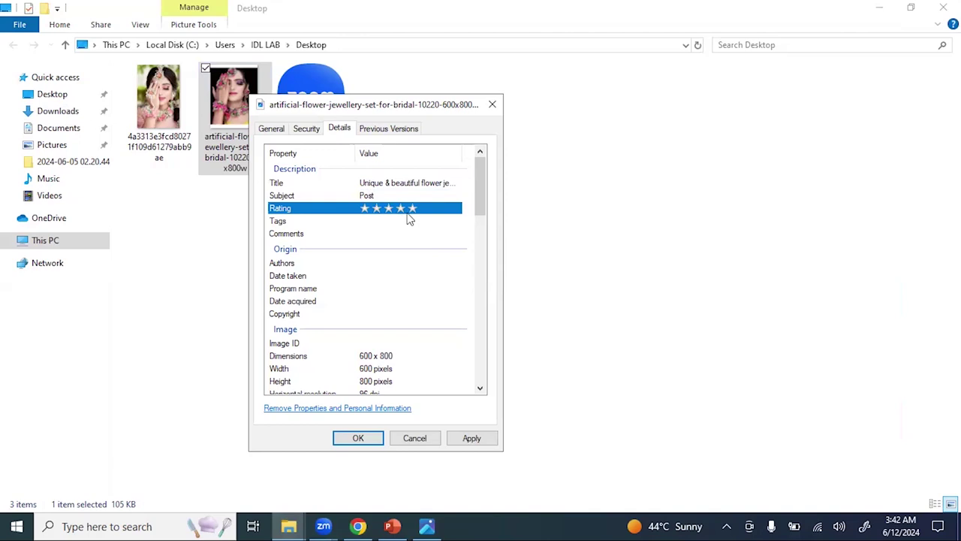
Step: Copy the Title text into the Tags property as "Unique & beautiful flower jewelry" and end it with a semicolon
{"action": "left_click", "coordinate": [389, 223]}
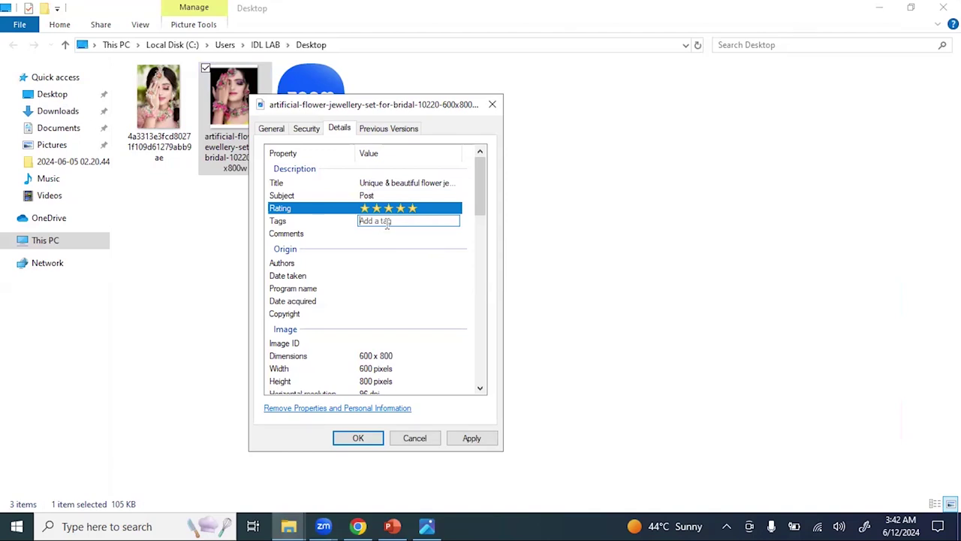
{"action": "left_click", "coordinate": [370, 184]}
{"action": "key", "text": "ctrl+c"}
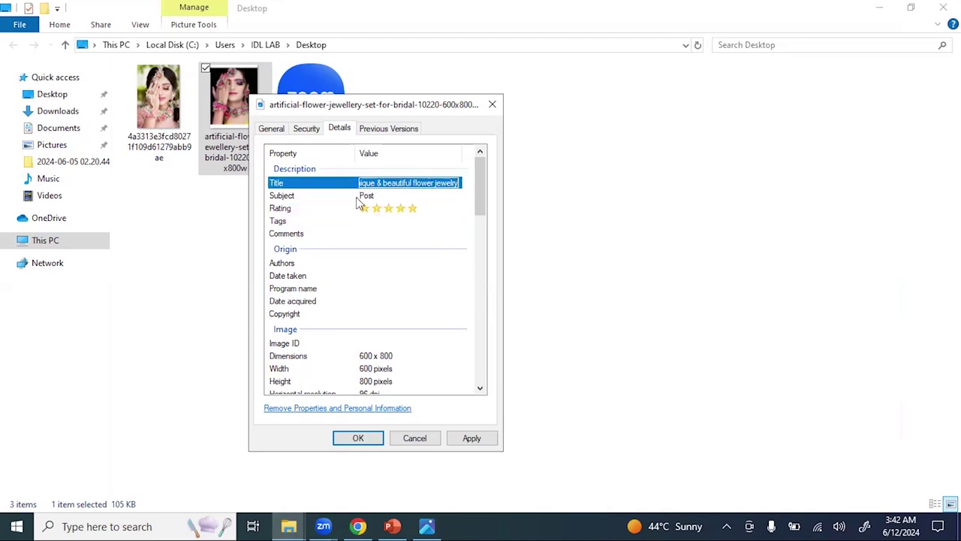
{"action": "left_click", "coordinate": [361, 221]}
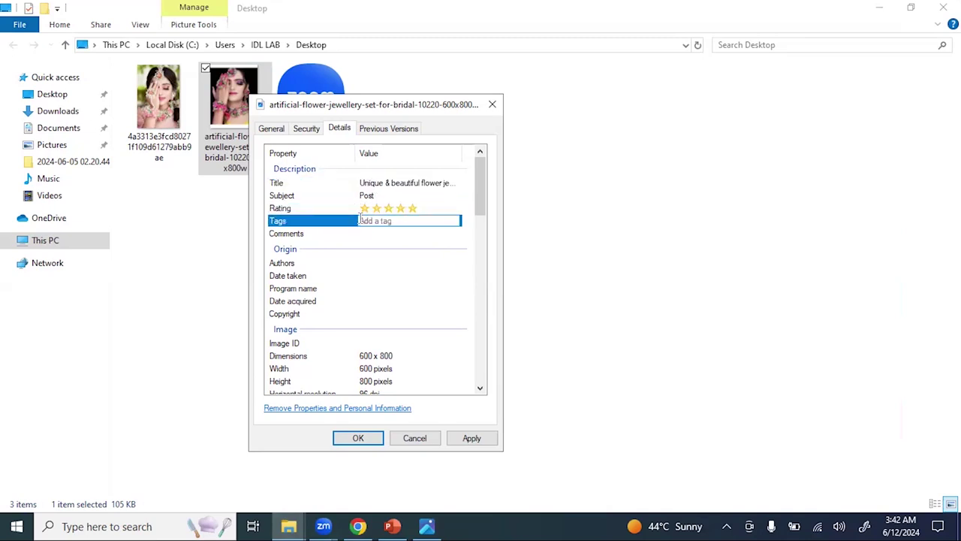
{"action": "key", "text": "ctrl+v"}
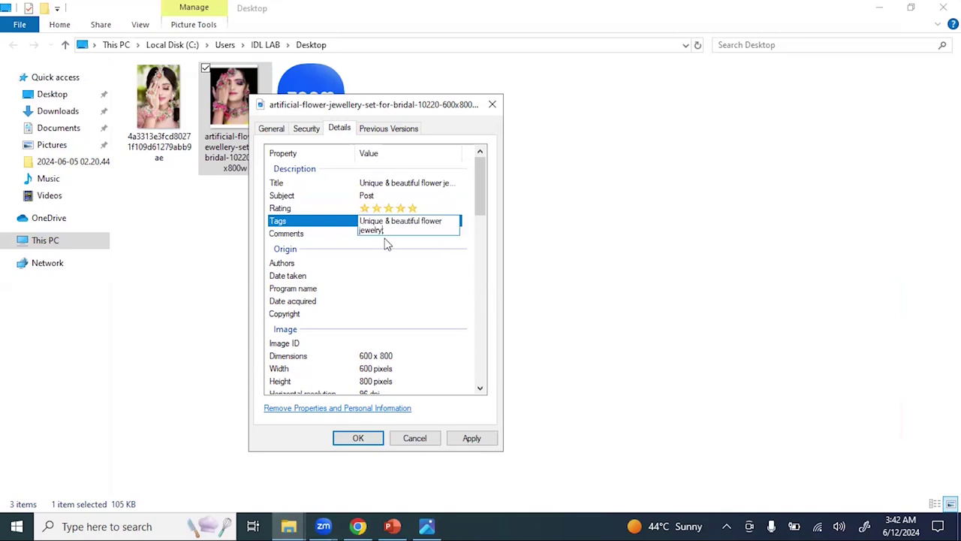
{"action": "type", "text": ";"}
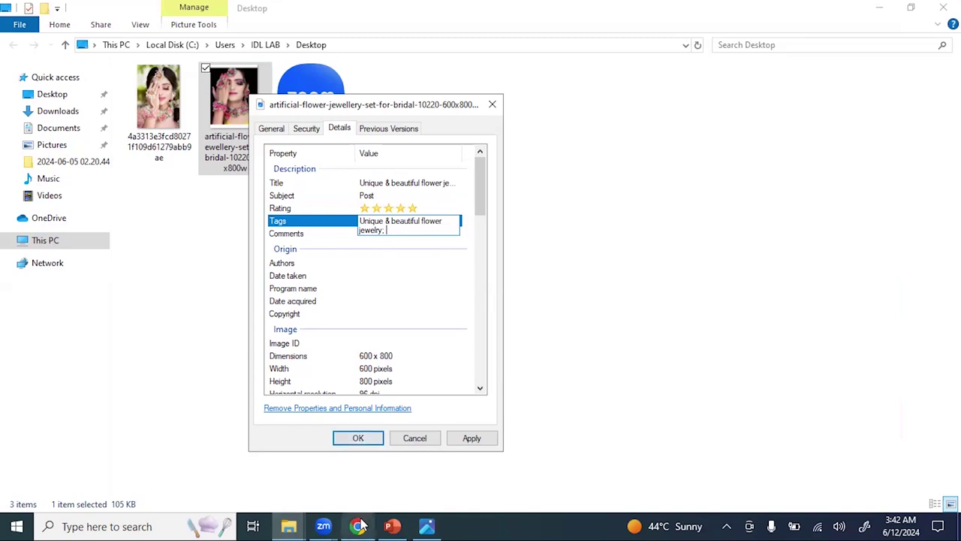
Step: Switch to the browser and close the untitled Canva Doc, the flower jewellery search and the 630 × 1200 px design
{"action": "mouse_move", "coordinate": [361, 524]}
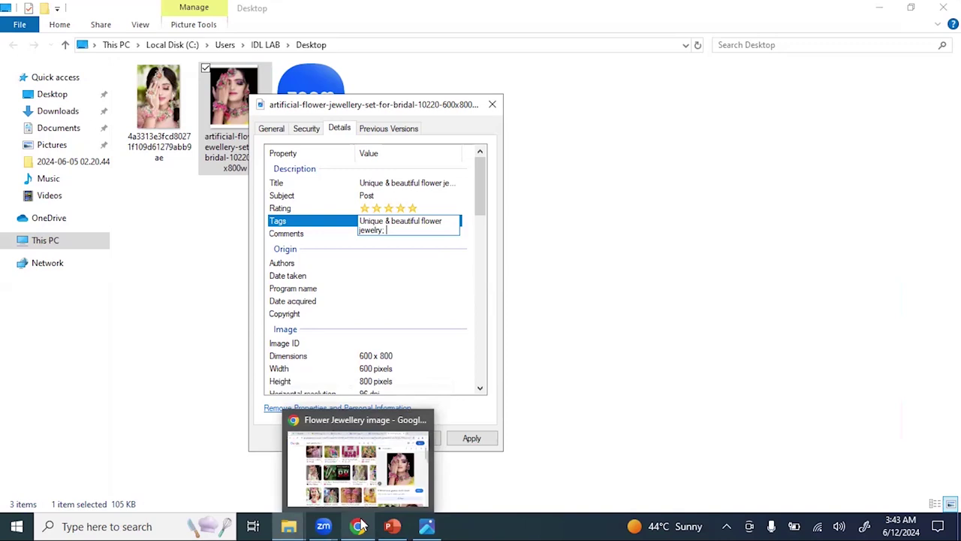
{"action": "left_click", "coordinate": [358, 525]}
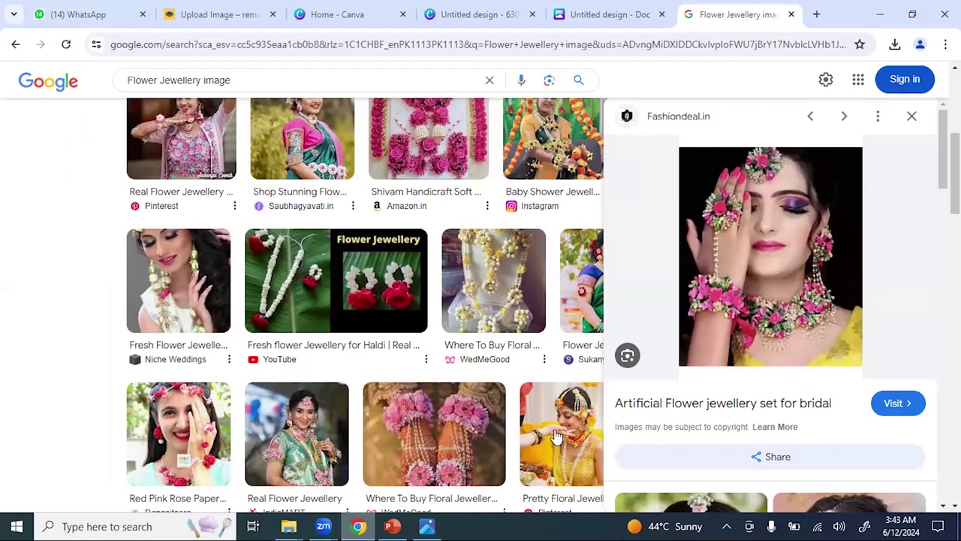
{"action": "left_click", "coordinate": [611, 15]}
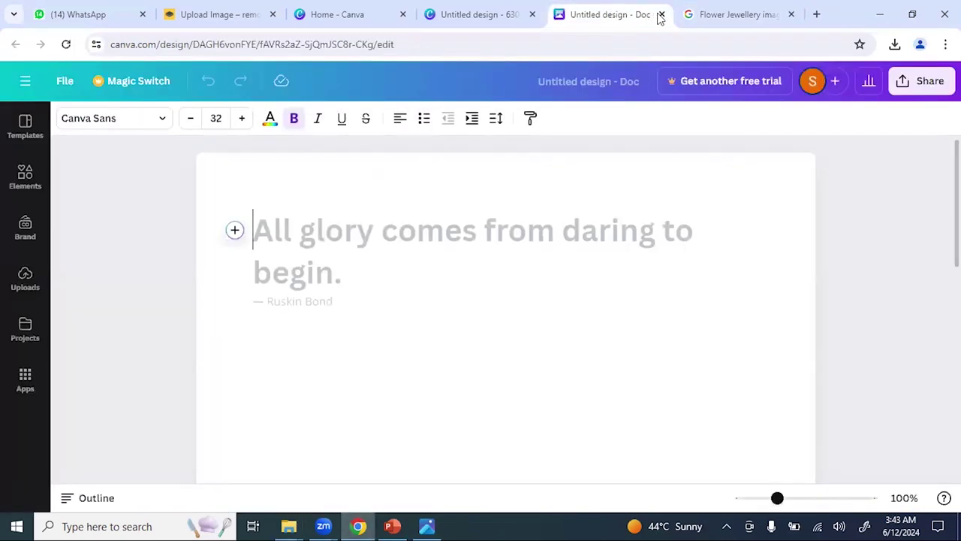
{"action": "left_click", "coordinate": [662, 15]}
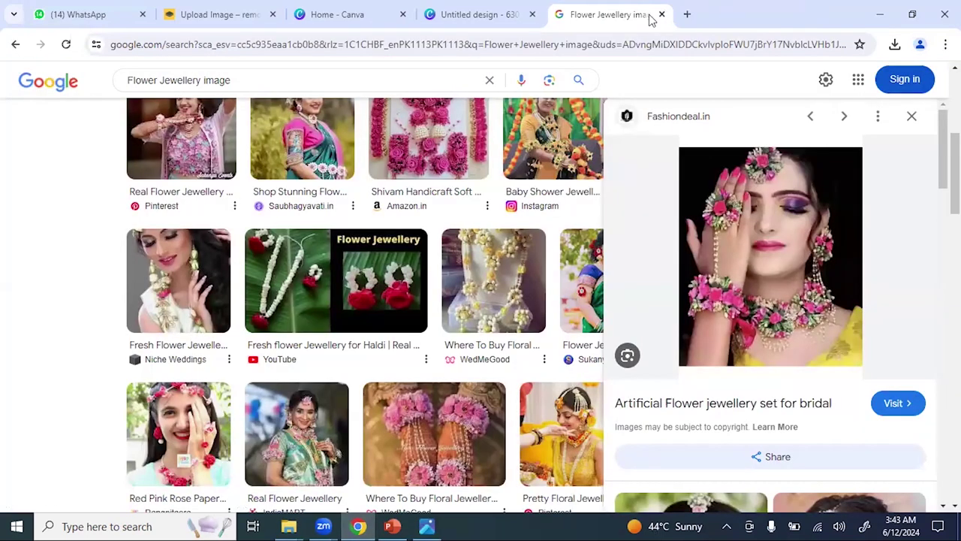
{"action": "left_click", "coordinate": [662, 15]}
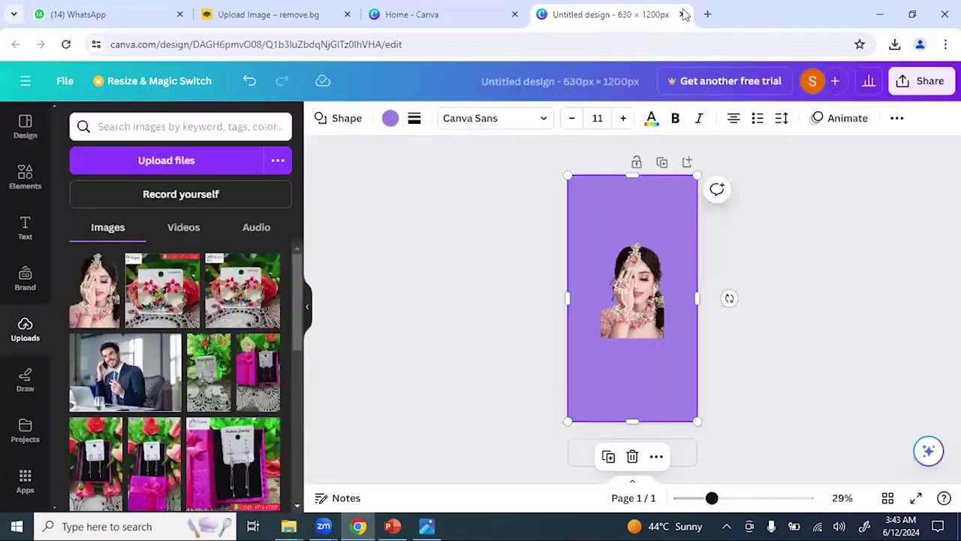
{"action": "left_click", "coordinate": [682, 14]}
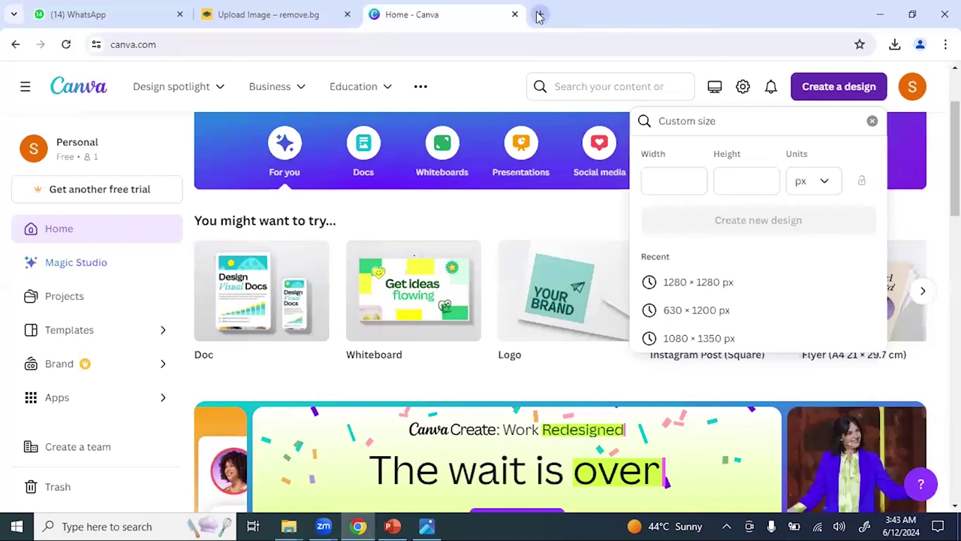
Step: Search Google for "h.bdir.in" in a new tab, open the Most Popular Hashtags site and go to its hashtag search area
{"action": "left_click", "coordinate": [540, 14]}
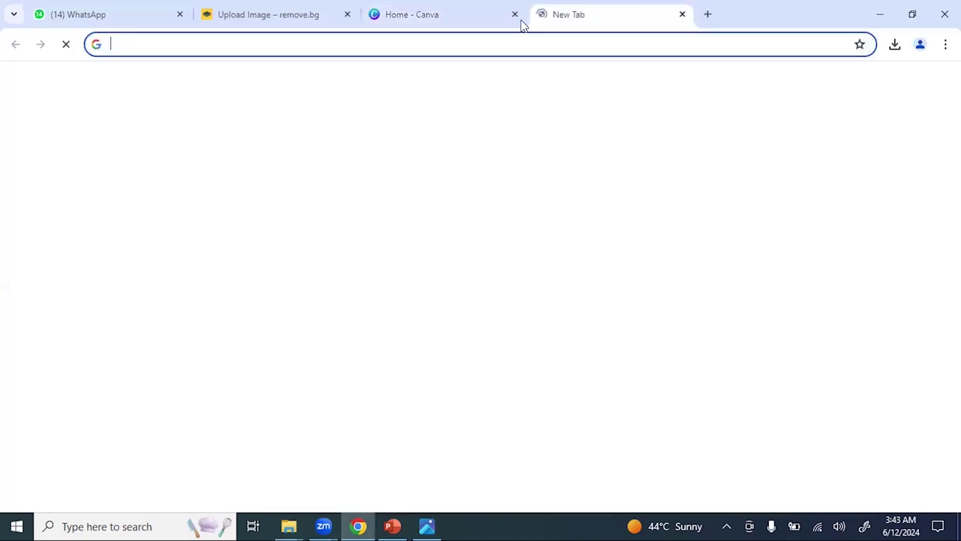
{"action": "left_click", "coordinate": [369, 283]}
{"action": "type", "text": "h.bdir."}
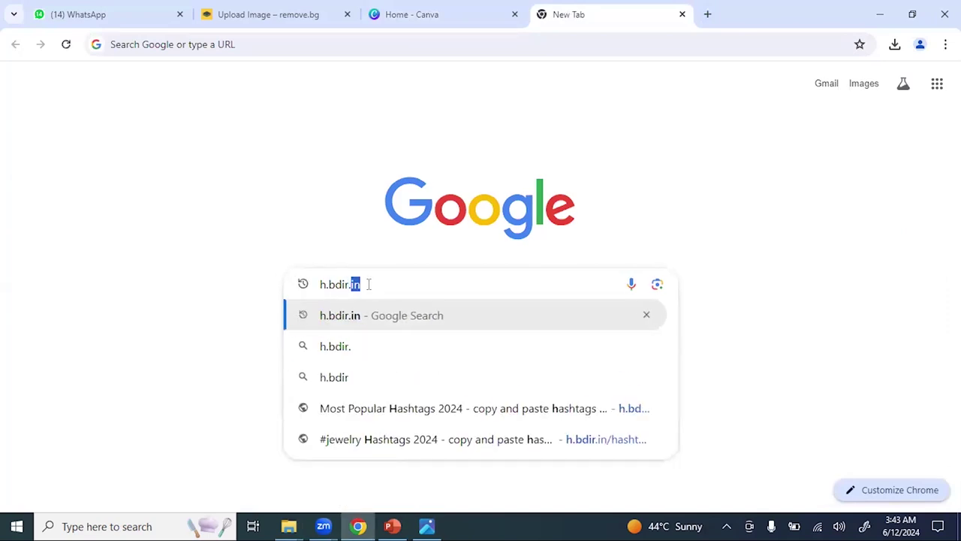
{"action": "type", "text": "in"}
{"action": "key", "text": "Return"}
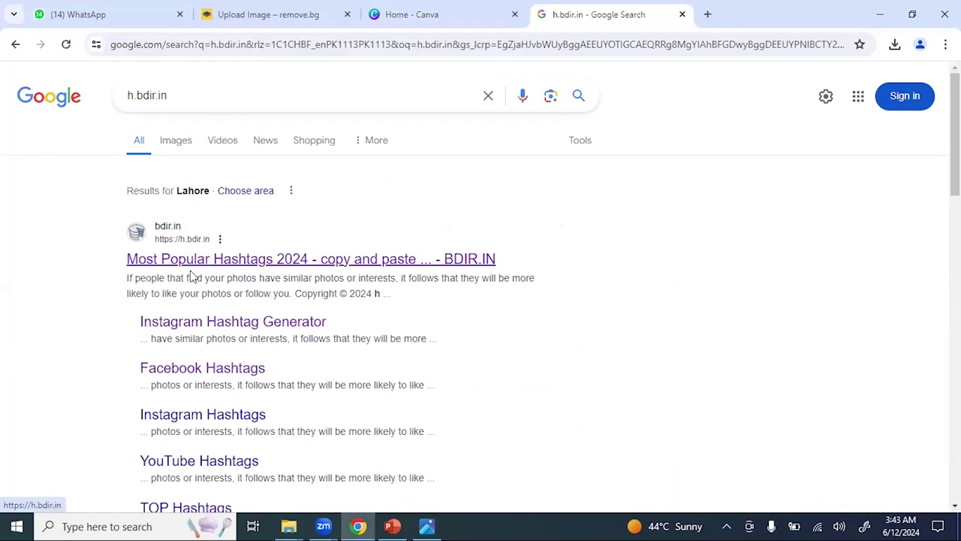
{"action": "left_click", "coordinate": [264, 260]}
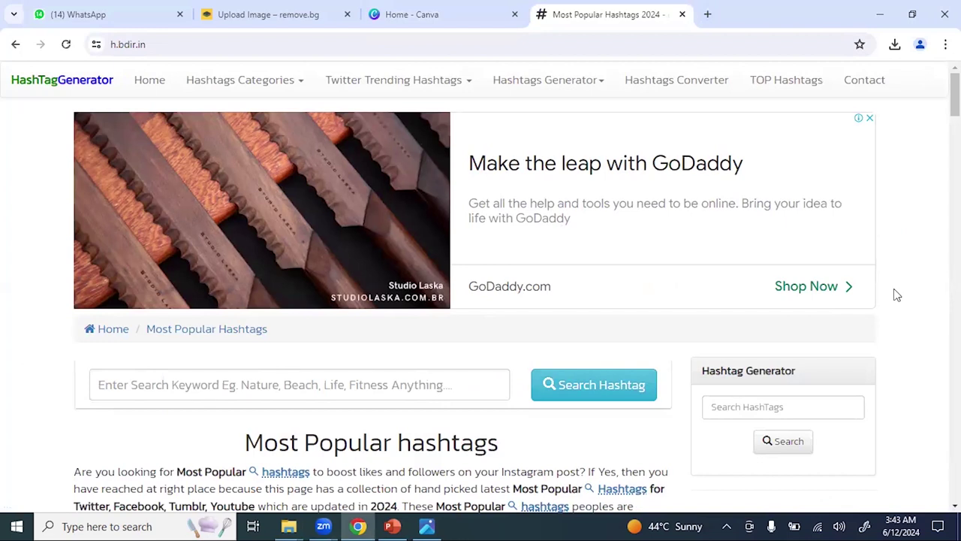
{"action": "scroll", "coordinate": [894, 290], "scroll_direction": "down", "scroll_amount": 1}
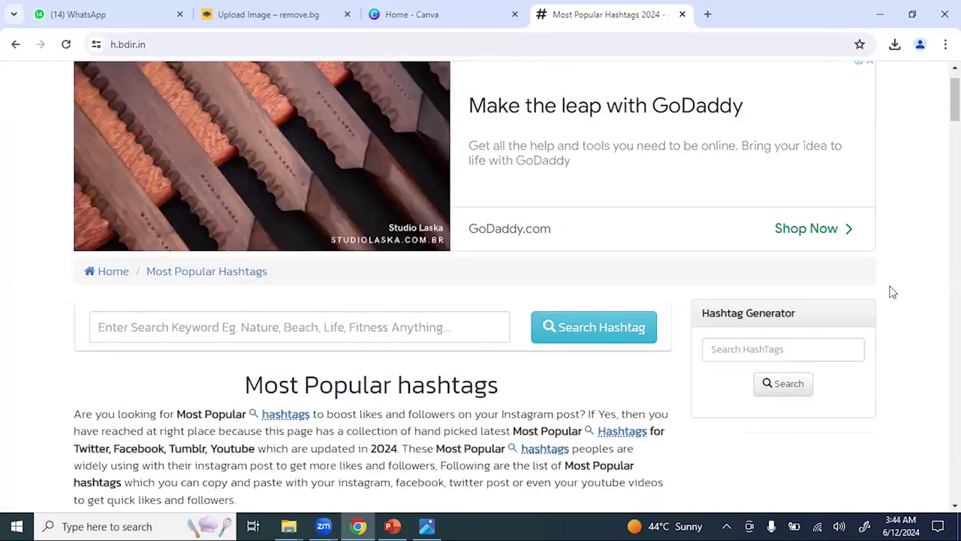
{"action": "scroll", "coordinate": [892, 292], "scroll_direction": "down", "scroll_amount": 1}
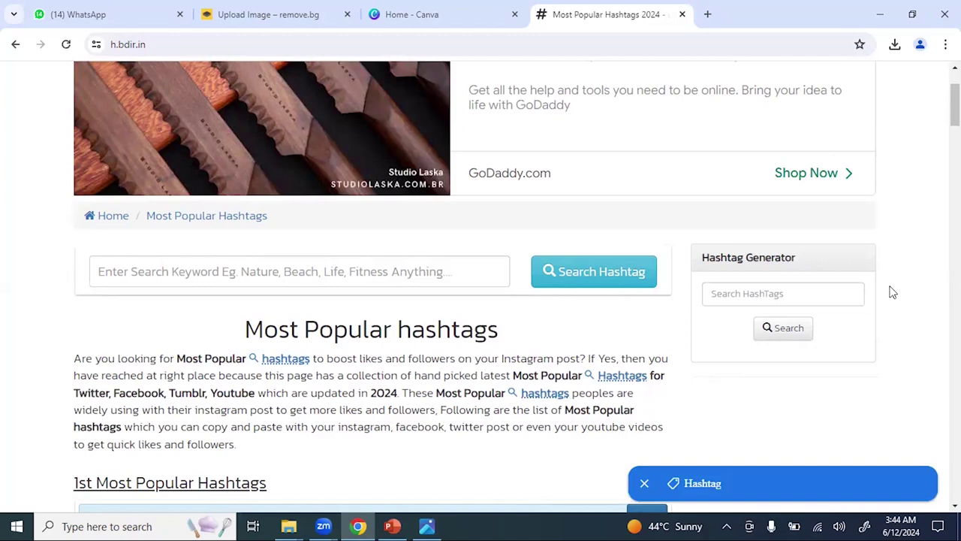
{"action": "scroll", "coordinate": [892, 292], "scroll_direction": "down", "scroll_amount": 1}
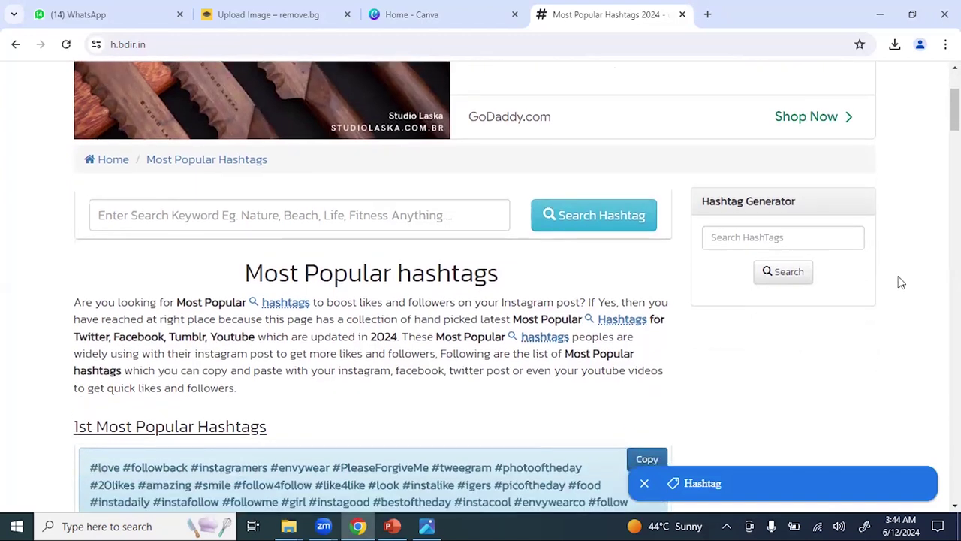